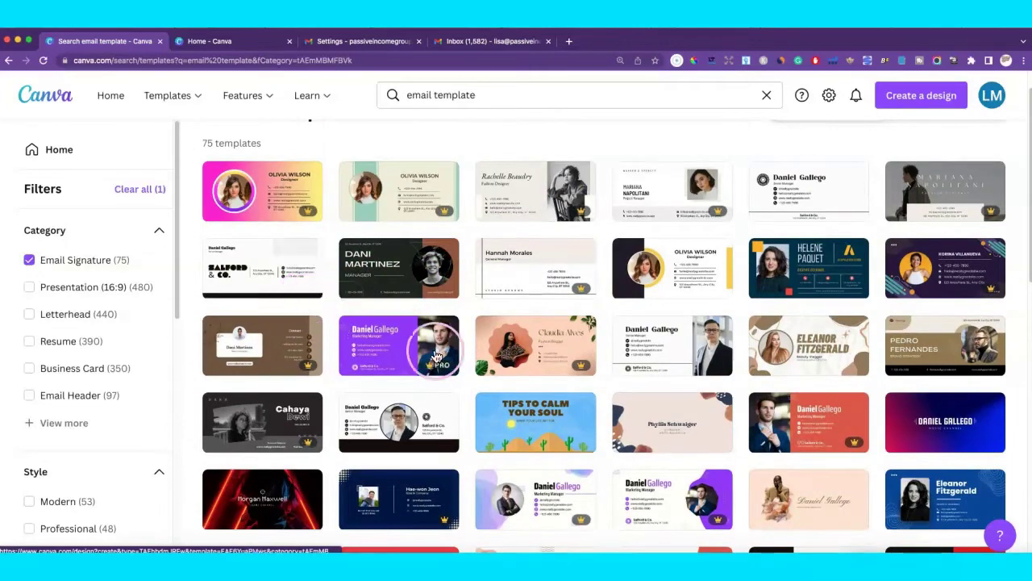
Scroll through all 75 Email Signature templates for 'email template' to the end of the results.
scroll(651, 411, "down", 2)
scroll(651, 411, "down", 3)
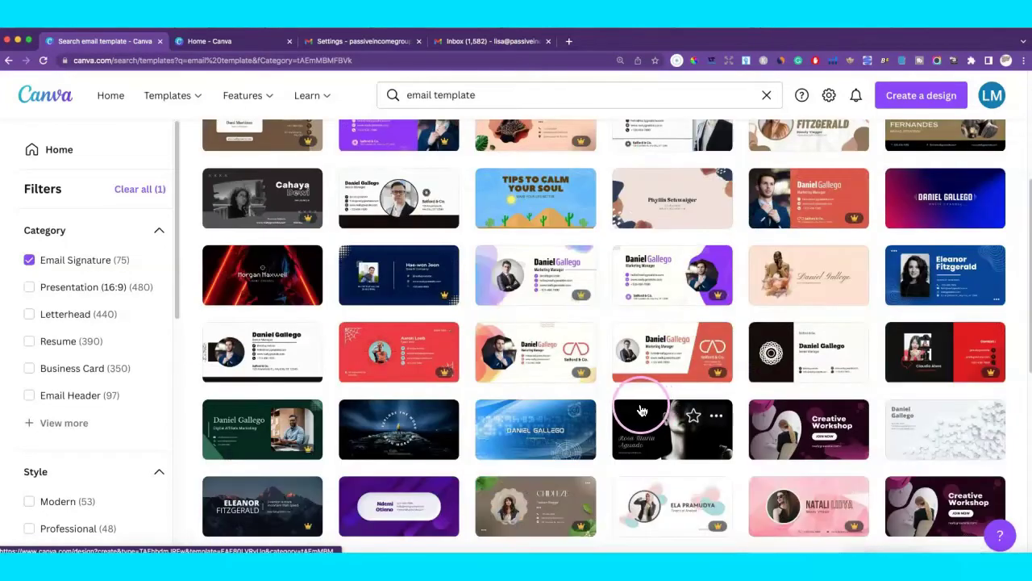
scroll(666, 409, "down", 5)
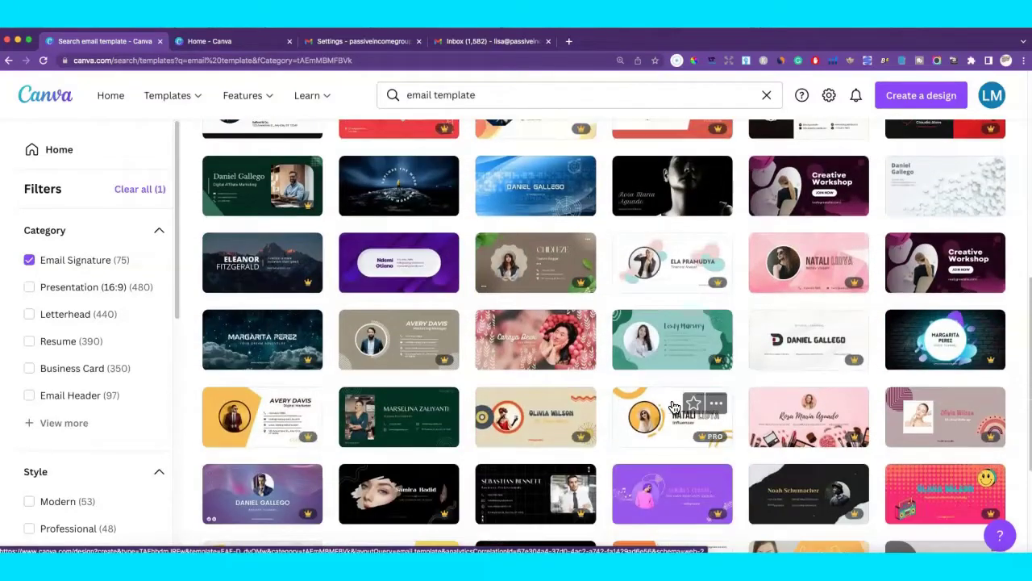
scroll(674, 407, "down", 5)
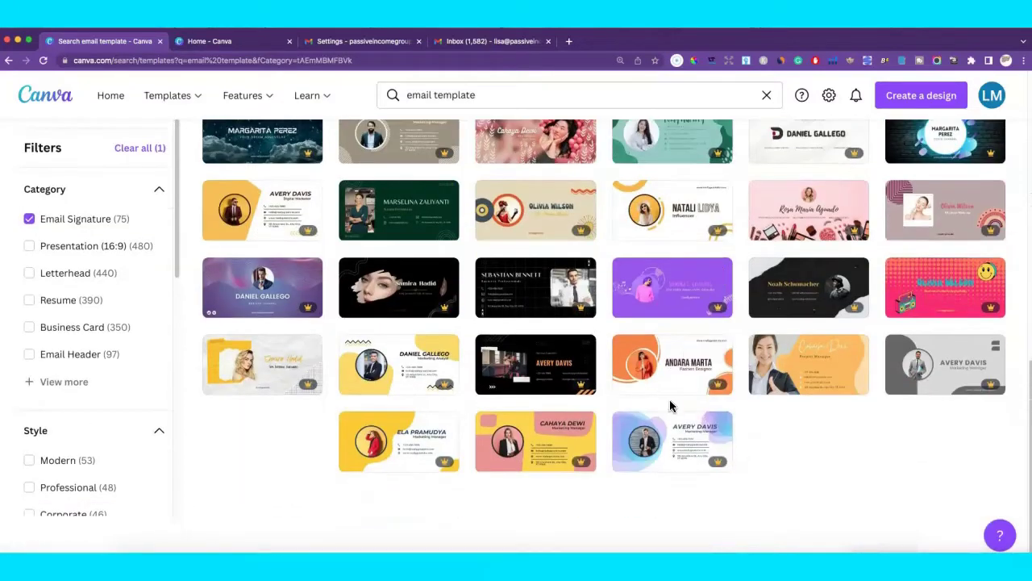
scroll(387, 185, "up", 3)
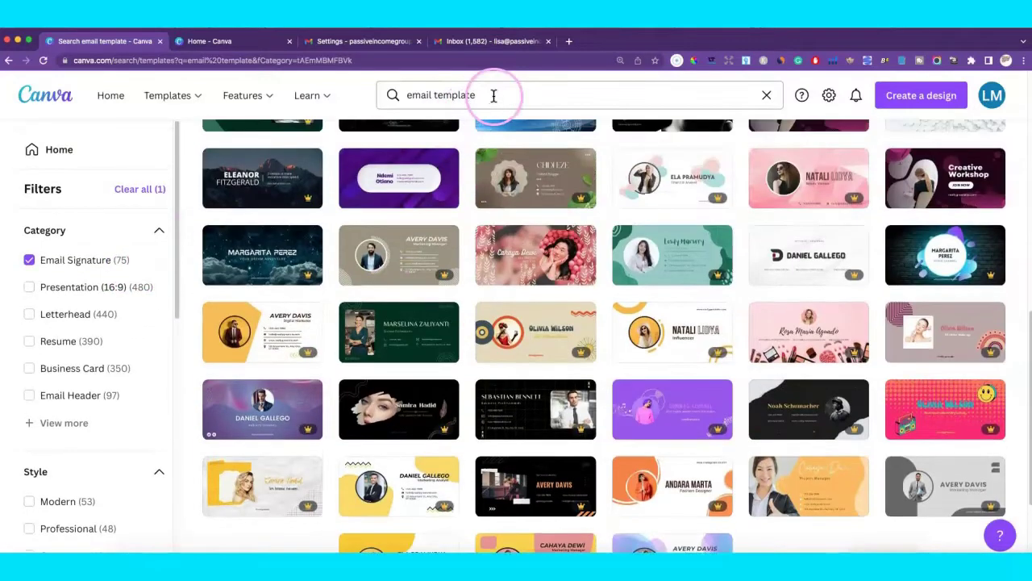
left_click(494, 95)
Search 'email signature template', browse the 3,777 results, and open the Light Academia template.
type("email")
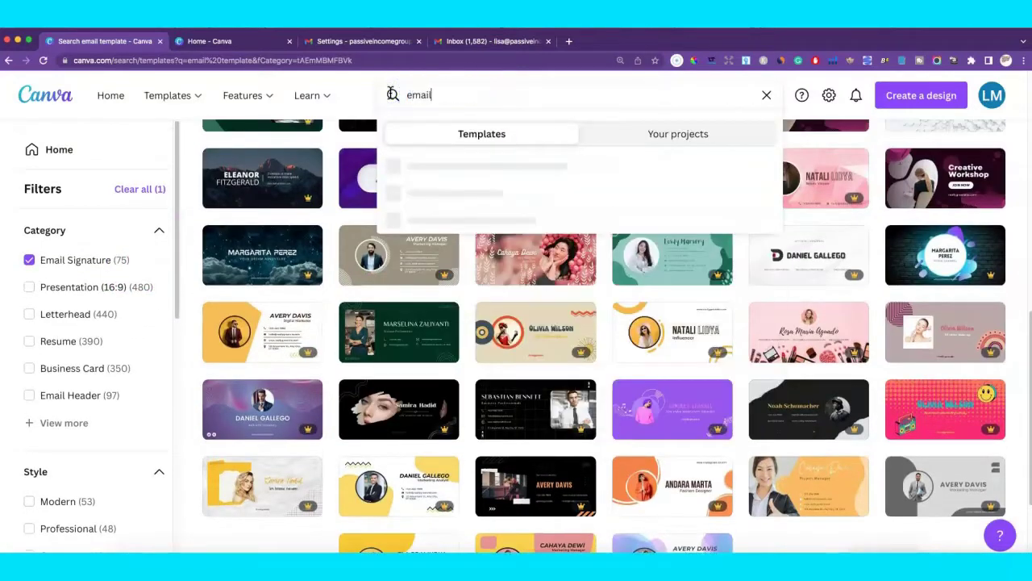
type(" signature template")
key("Return")
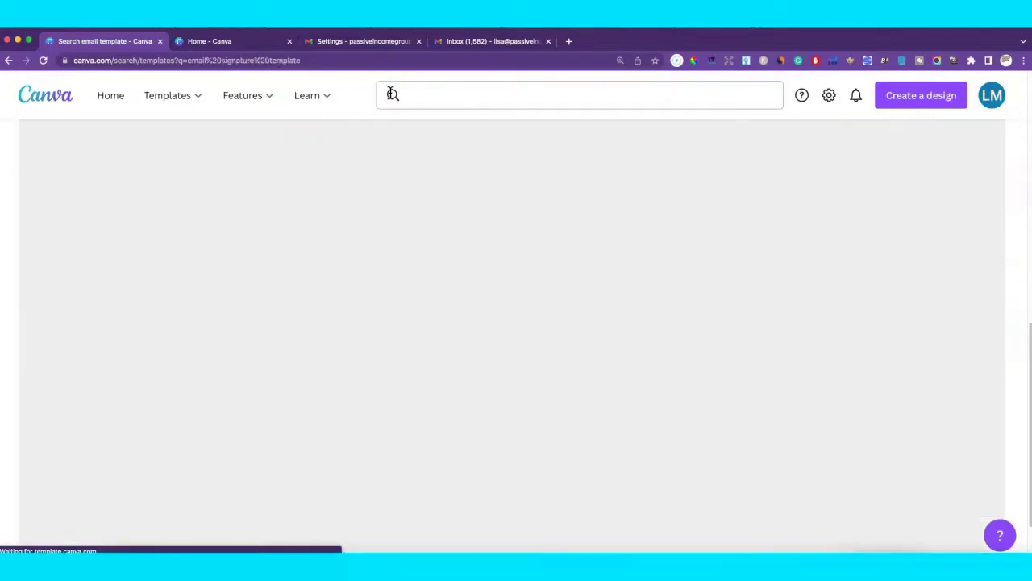
scroll(558, 234, "down", 5)
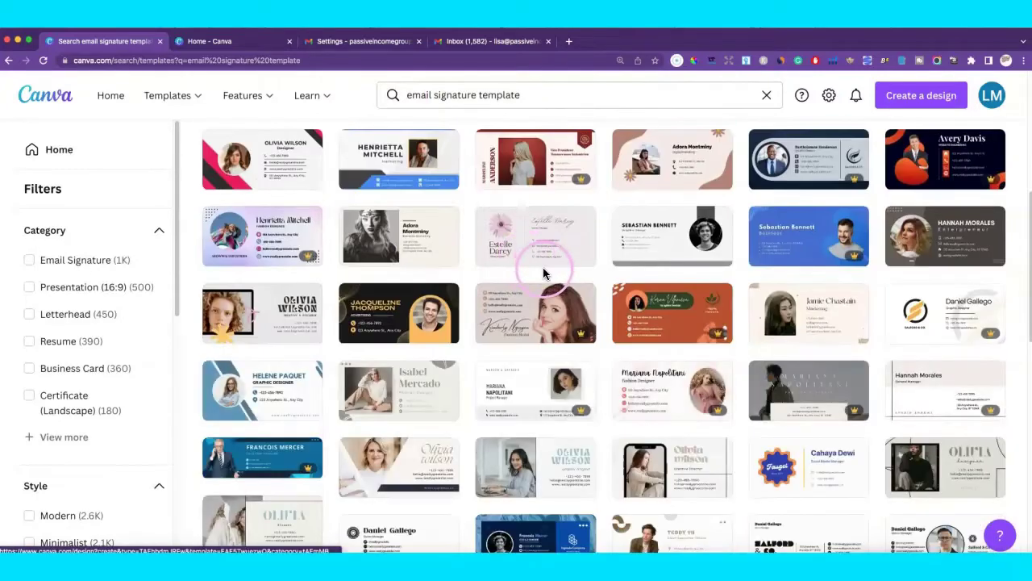
scroll(545, 270, "down", 3)
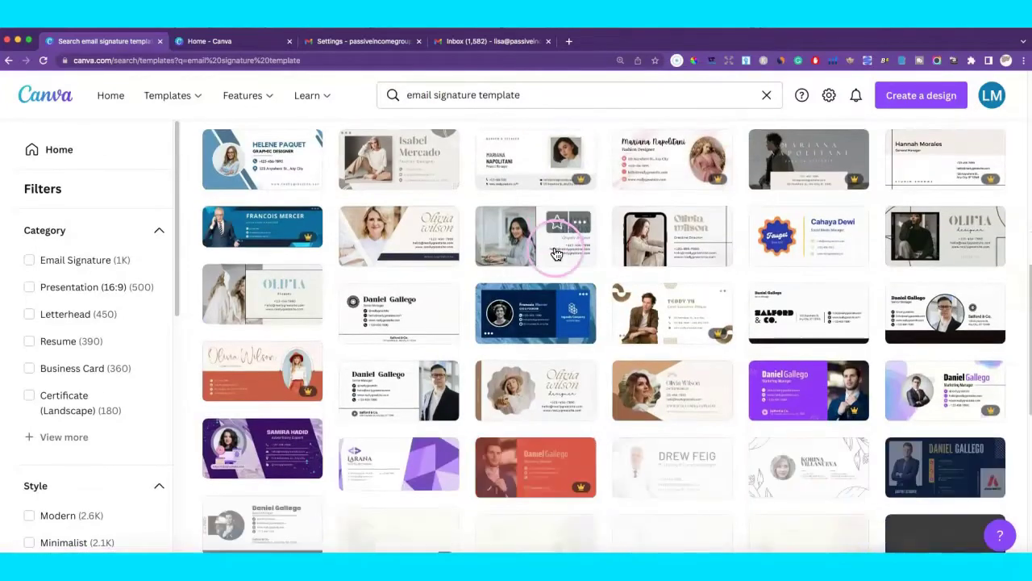
scroll(609, 258, "down", 5)
scroll(609, 261, "up", 8)
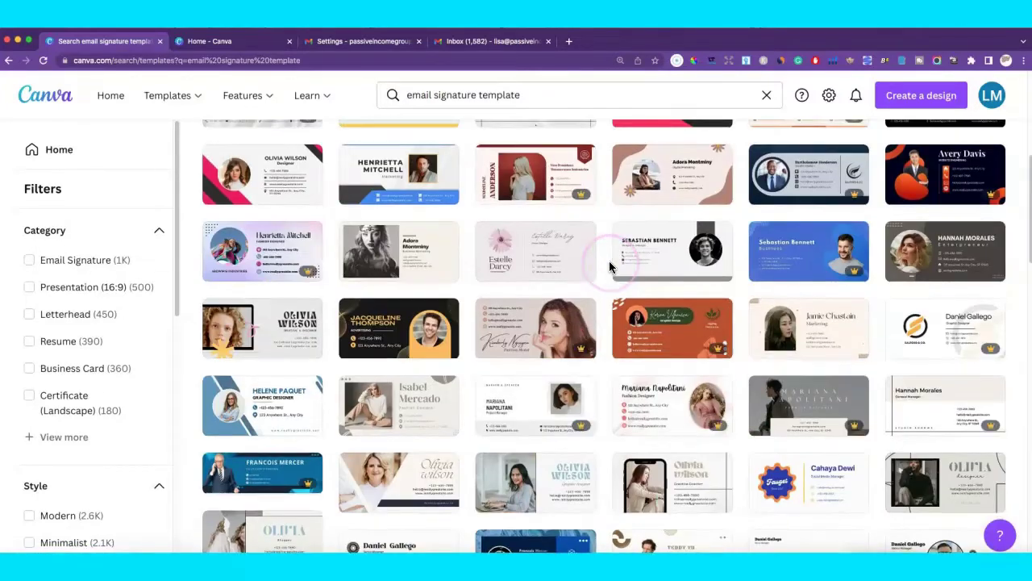
scroll(609, 261, "up", 3)
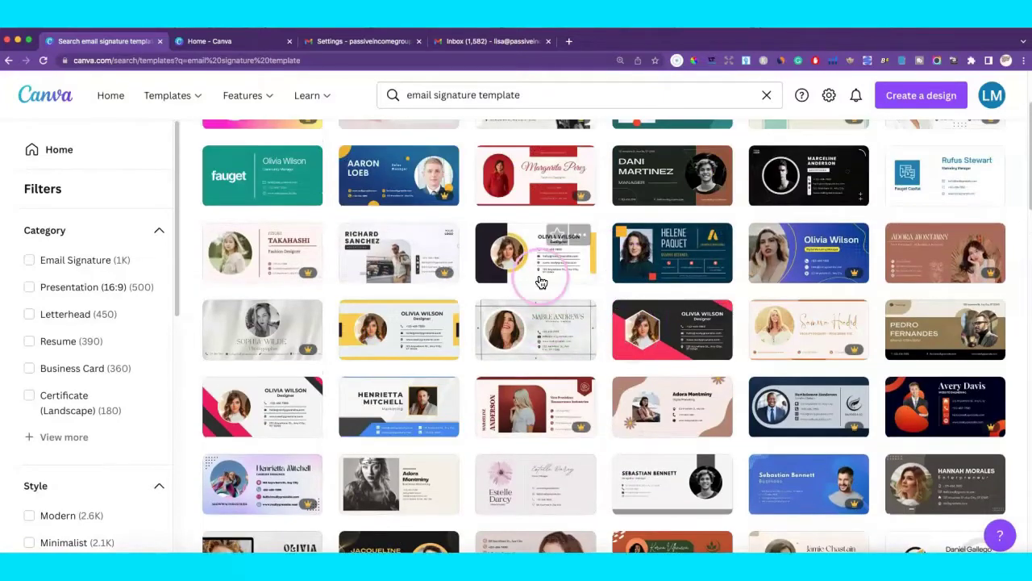
left_click(556, 316)
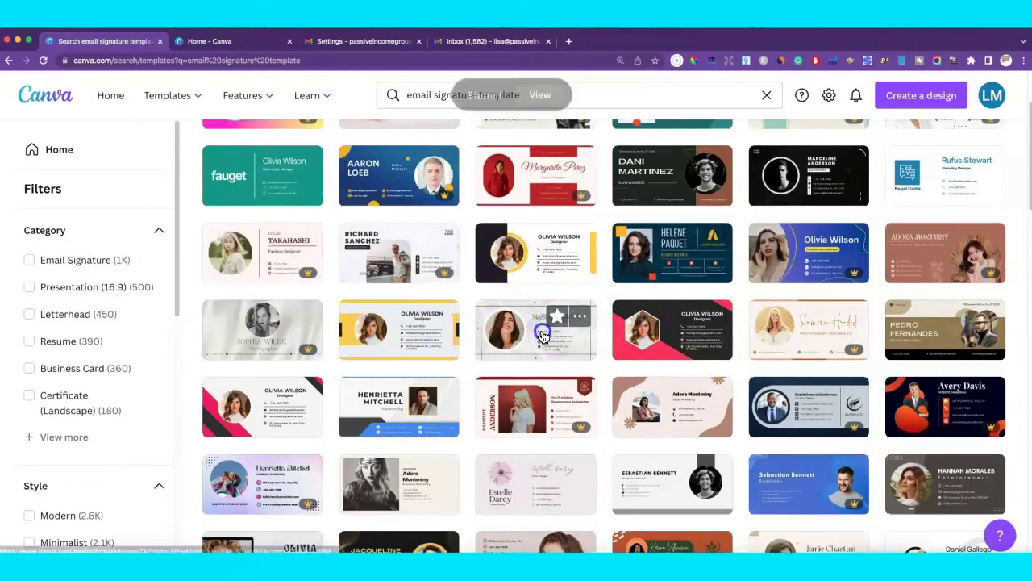
left_click(542, 336)
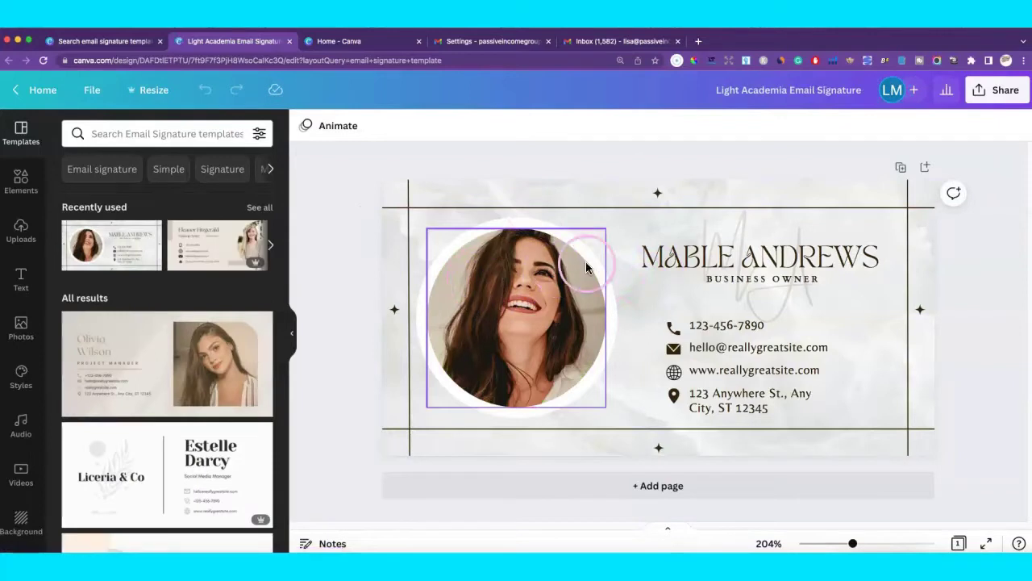
Delete the portrait and drag a white candle photo from a 'candles' Photos search into the circle.
left_click(515, 312)
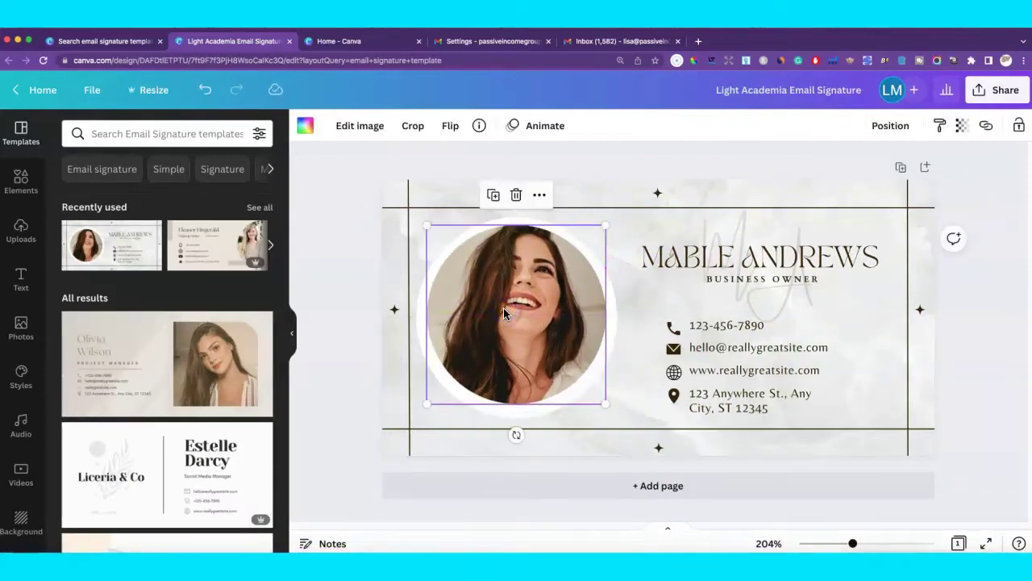
key("BackSpace")
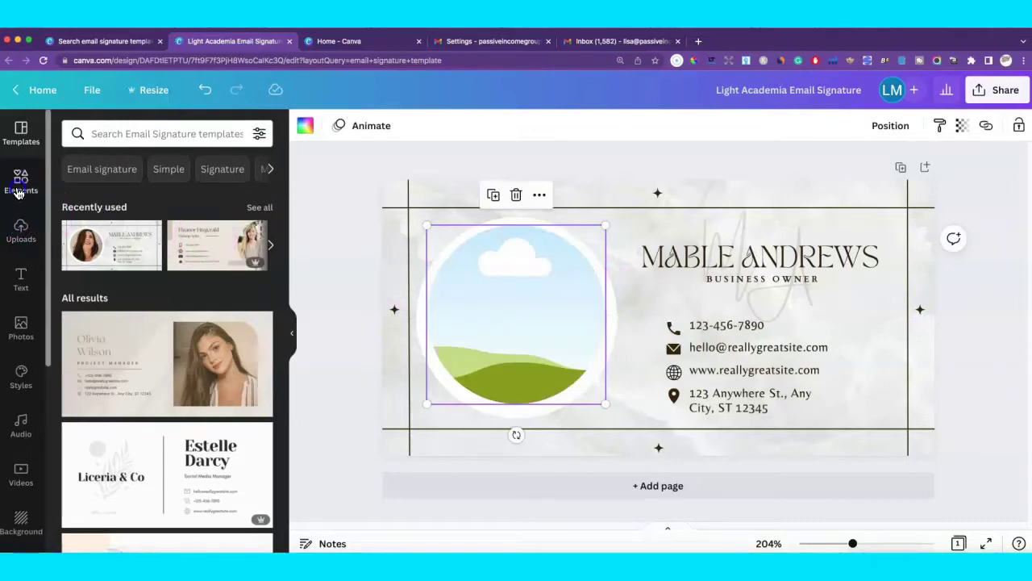
left_click(18, 192)
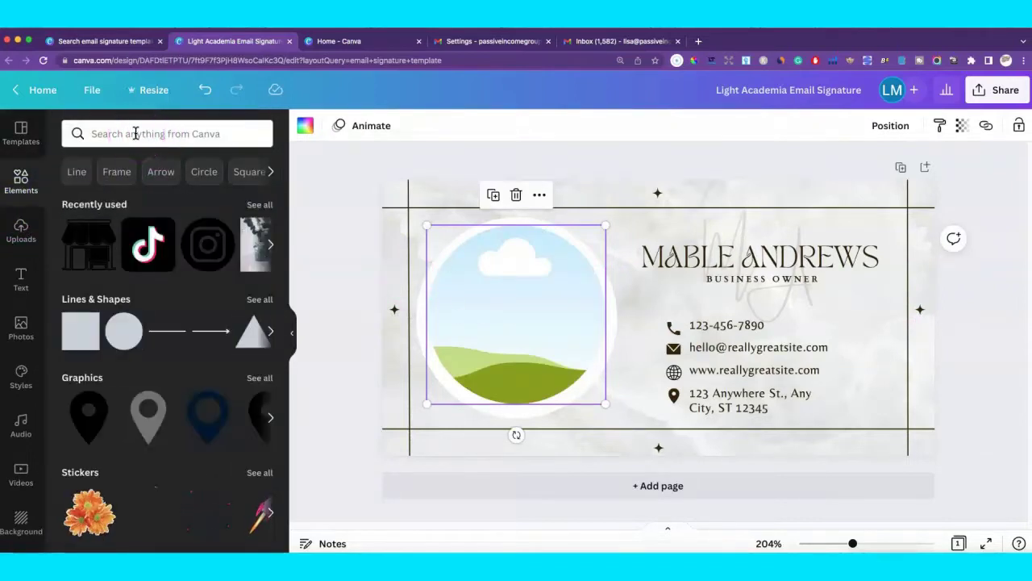
left_click(135, 133)
type("candl")
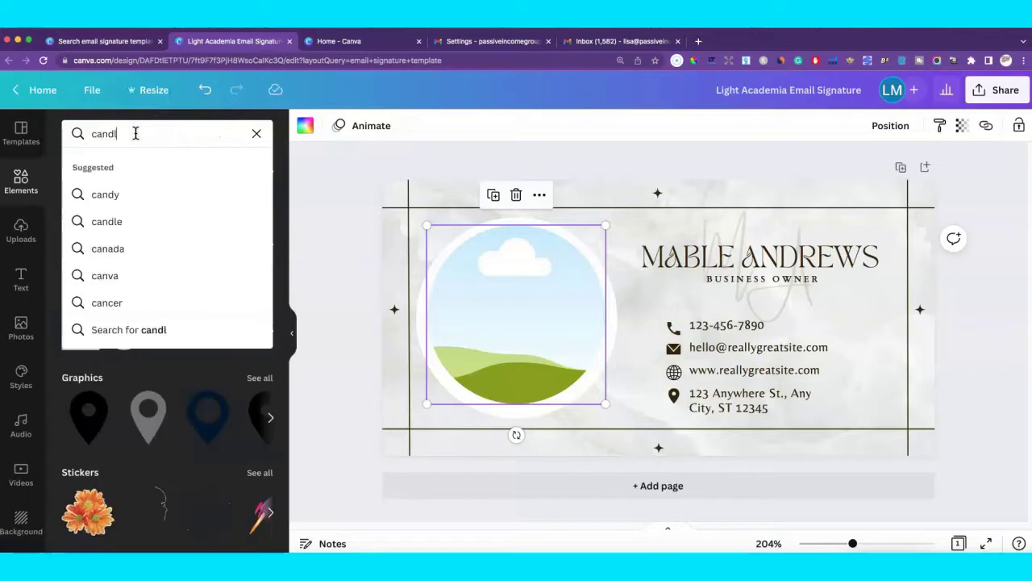
type("es")
key("Return")
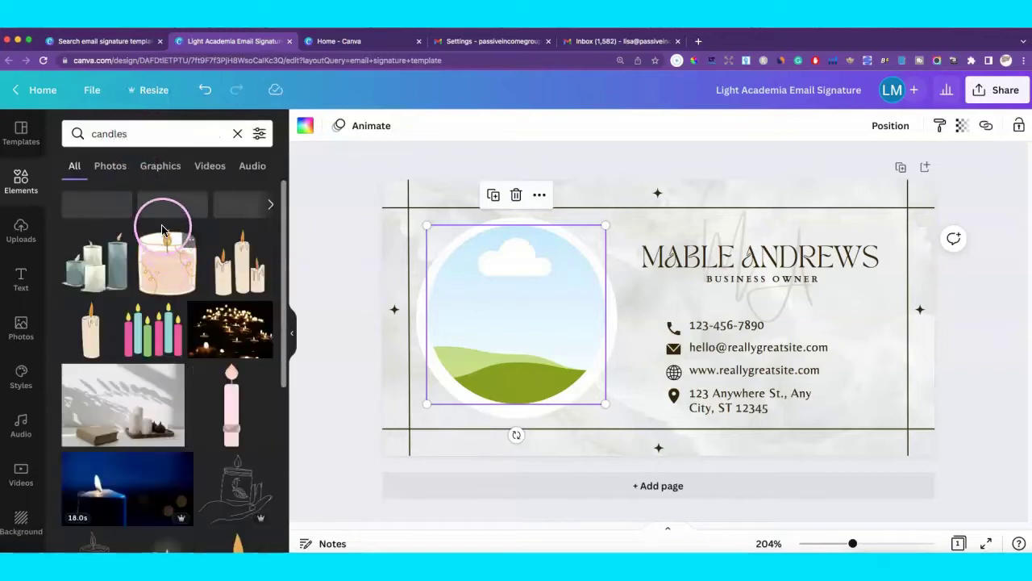
left_click(157, 167)
left_click(110, 166)
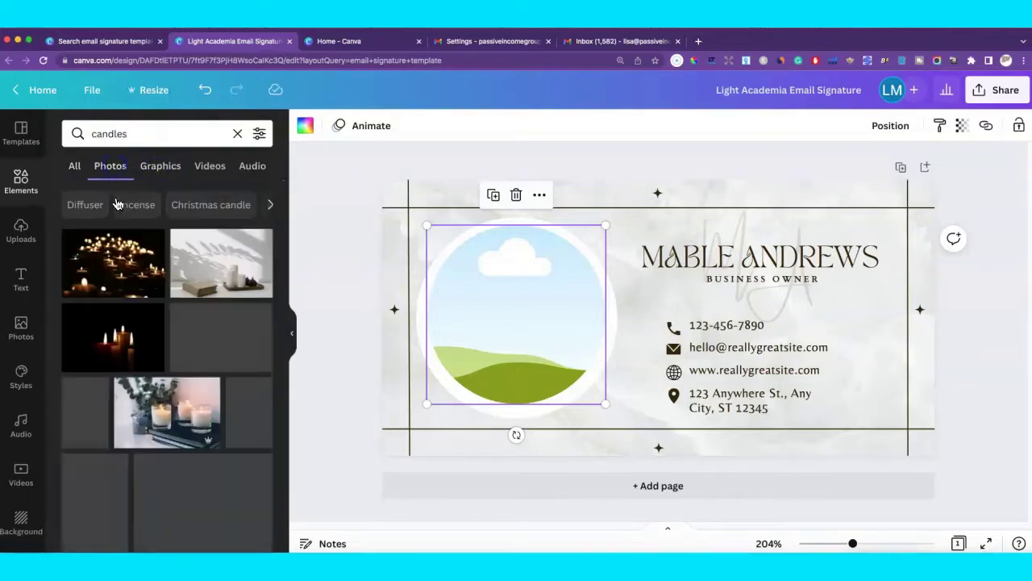
scroll(172, 337, "down", 1)
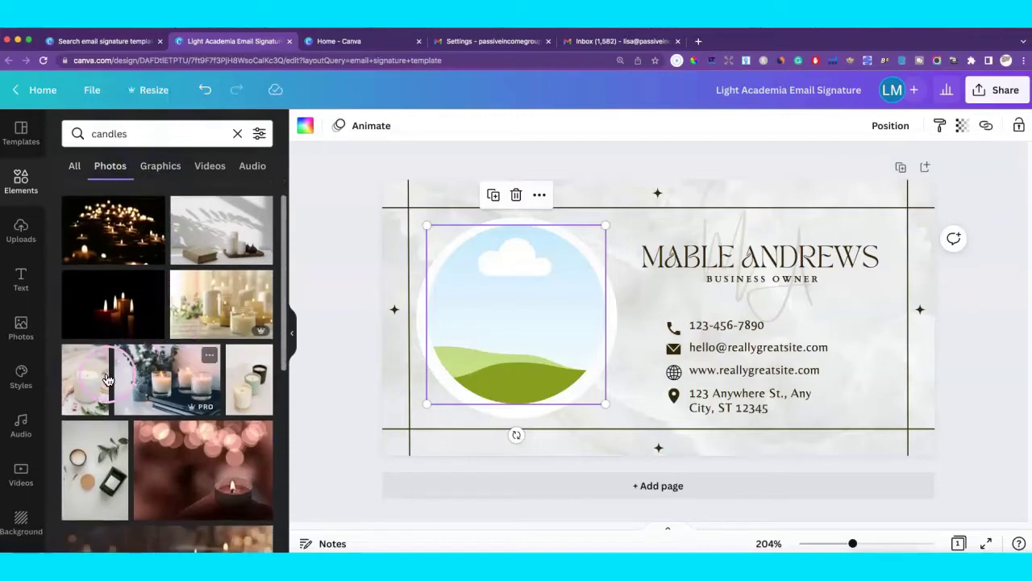
left_click_drag(84, 375, 489, 288)
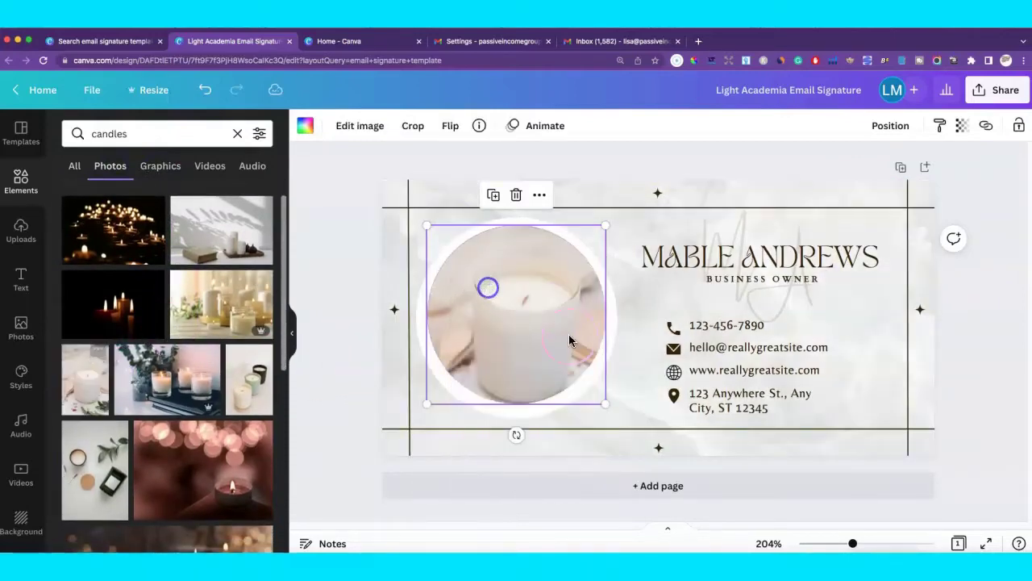
Change the name text to 'MARY GOLD' in the Belleza font.
left_click(696, 258)
double_click(682, 256)
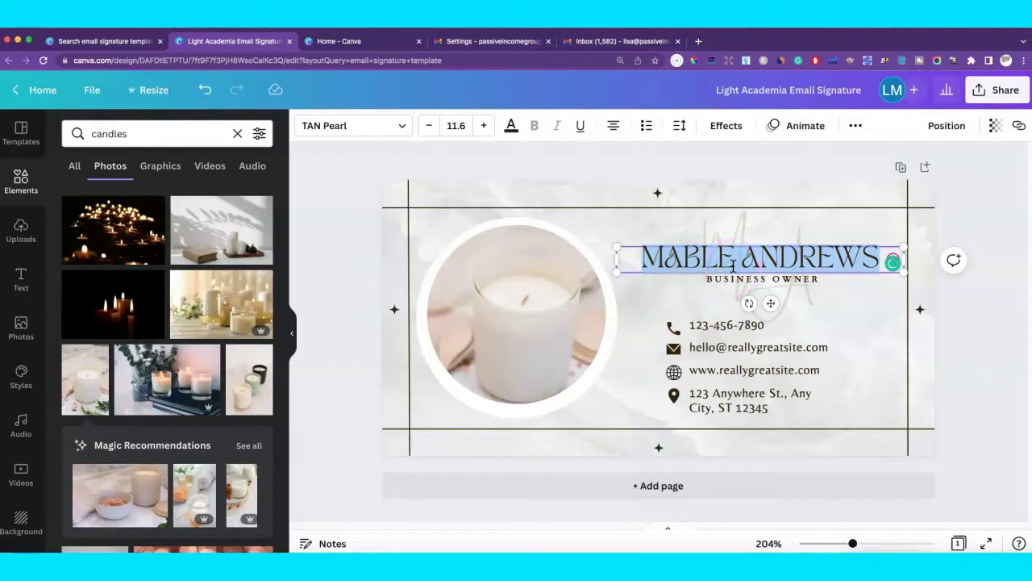
type("MARY")
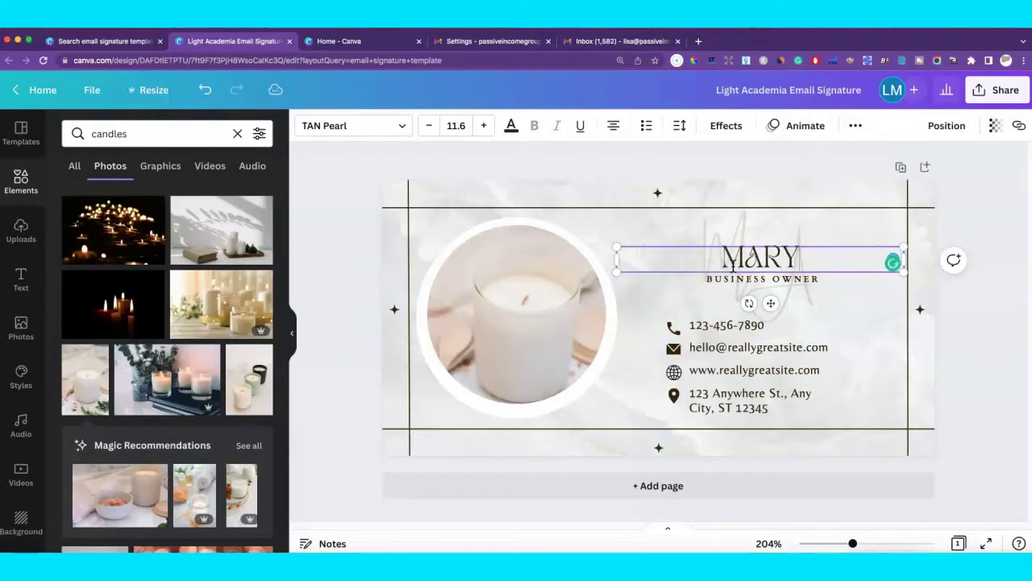
type(" GOLD")
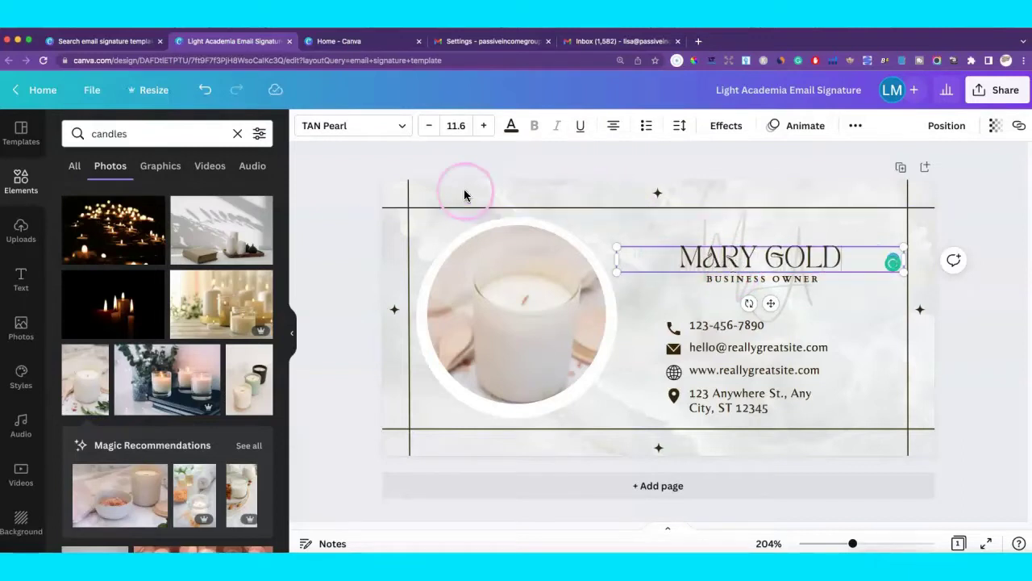
left_click(393, 129)
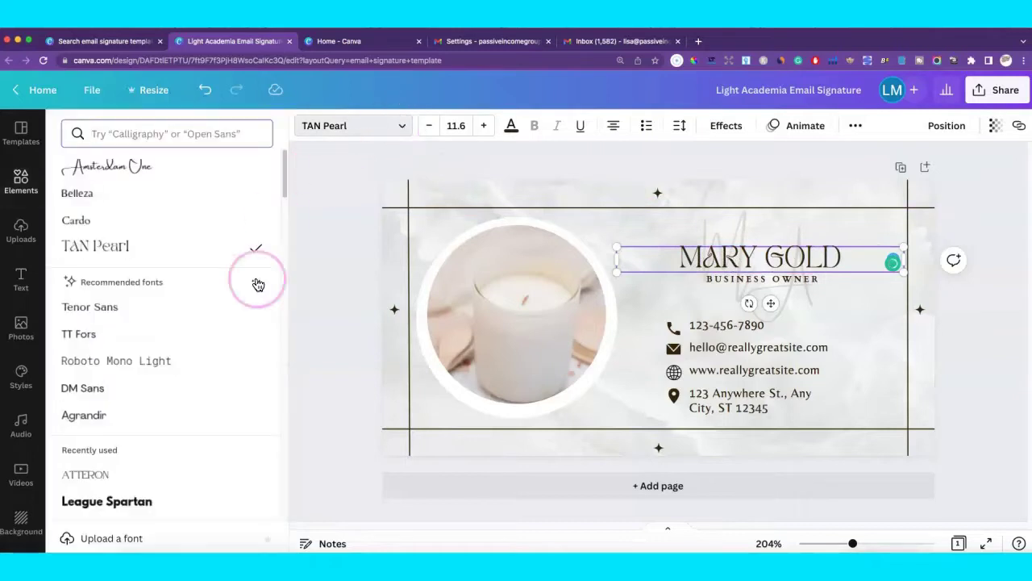
left_click(126, 203)
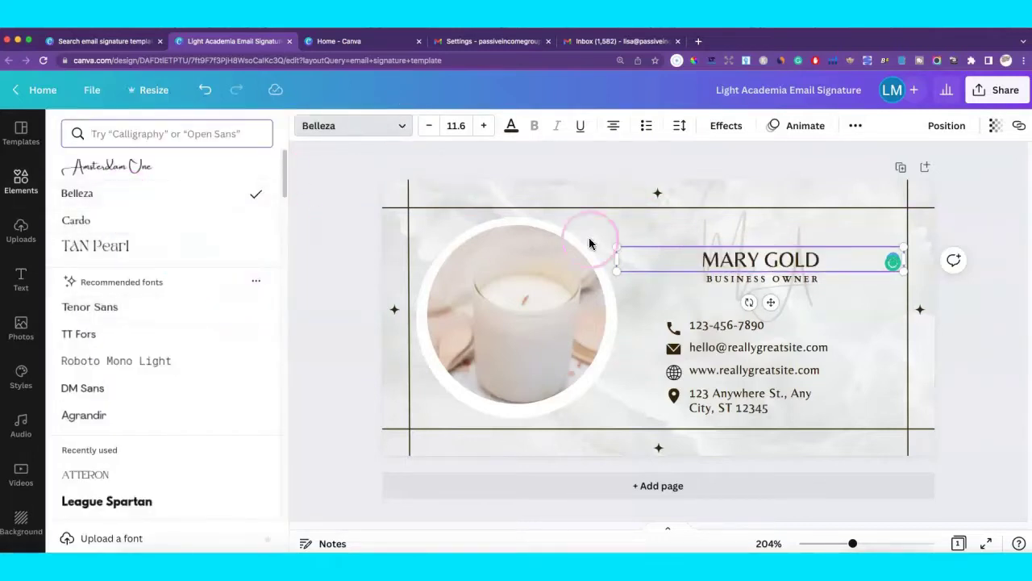
Enlarge the MARY GOLD heading to 17.3 and nudge it slightly up and right.
left_click(613, 244)
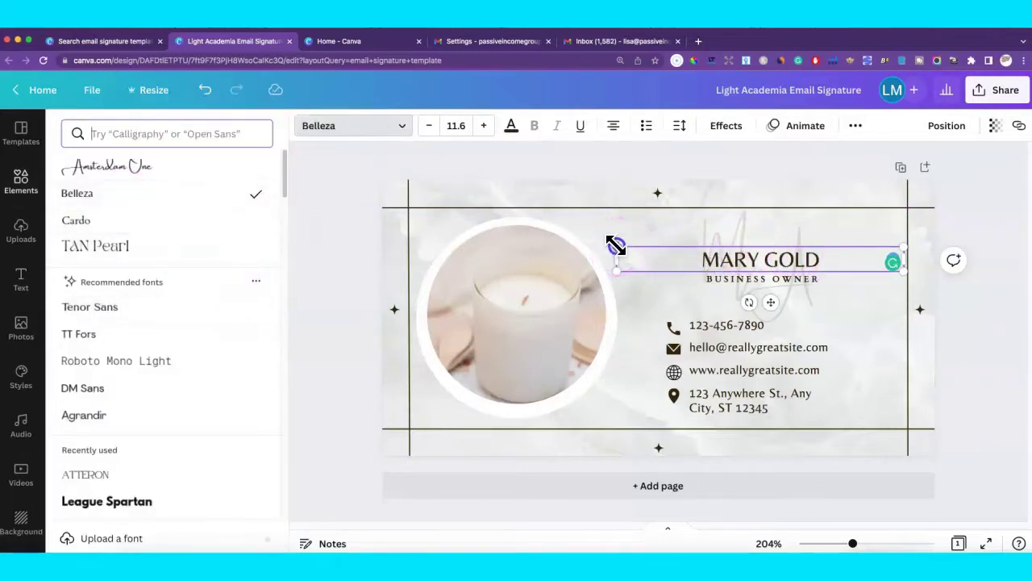
left_click_drag(616, 245, 476, 199)
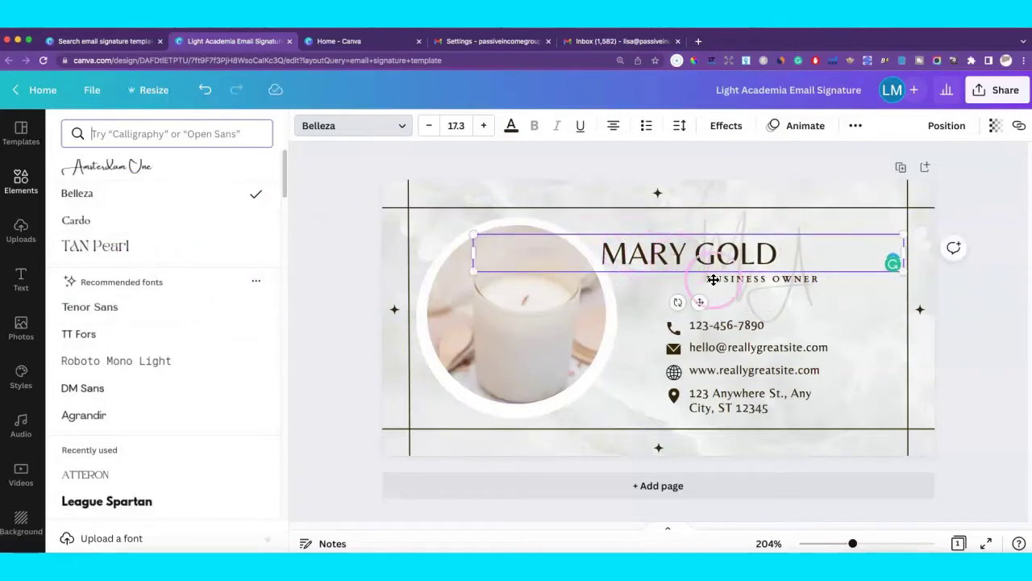
left_click(795, 299)
left_click(675, 254)
left_click_drag(675, 253, 740, 250)
left_click(797, 304)
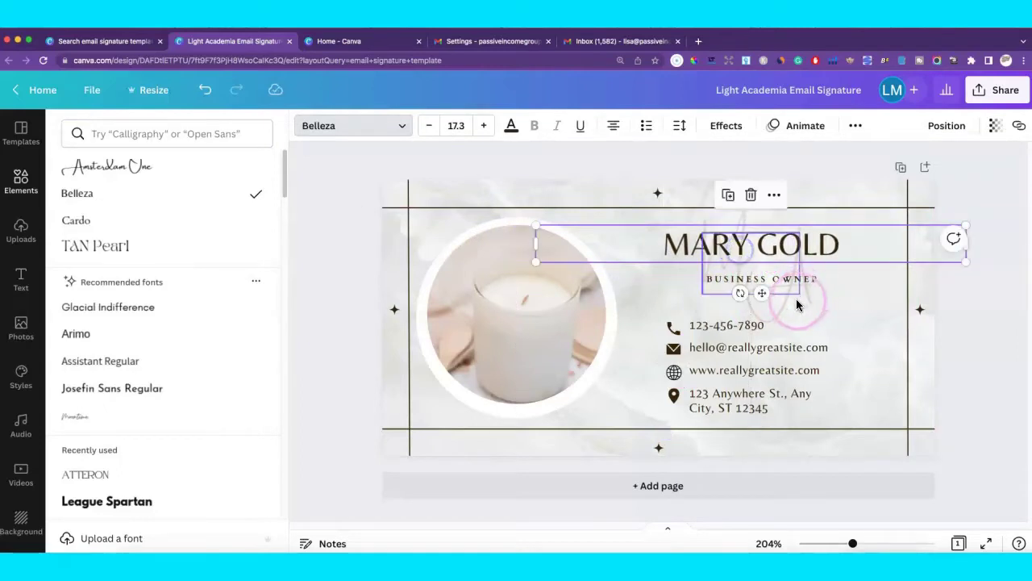
left_click(875, 324)
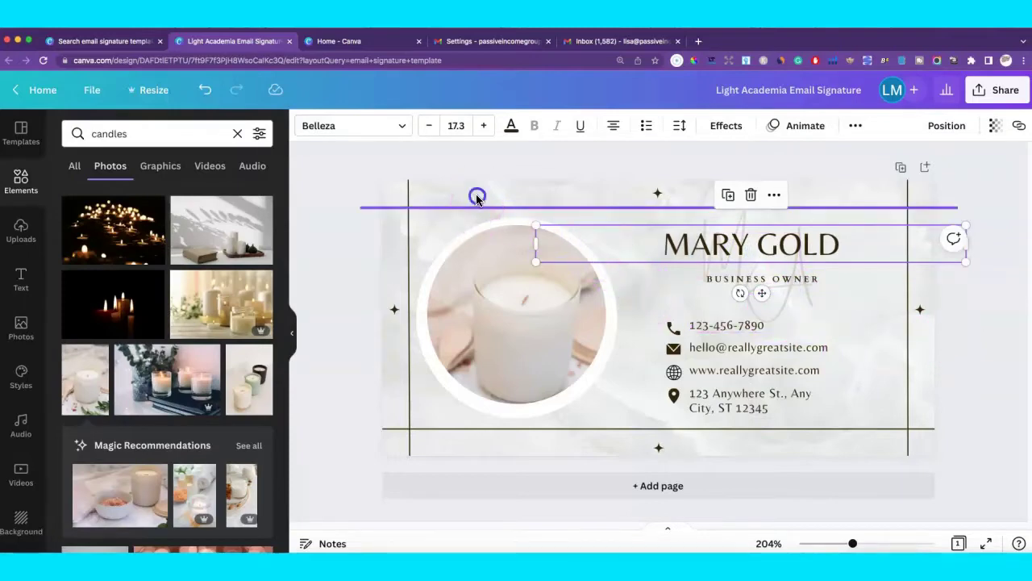
Select the marbled background image and check its colour options.
left_click(476, 198)
left_click(603, 448)
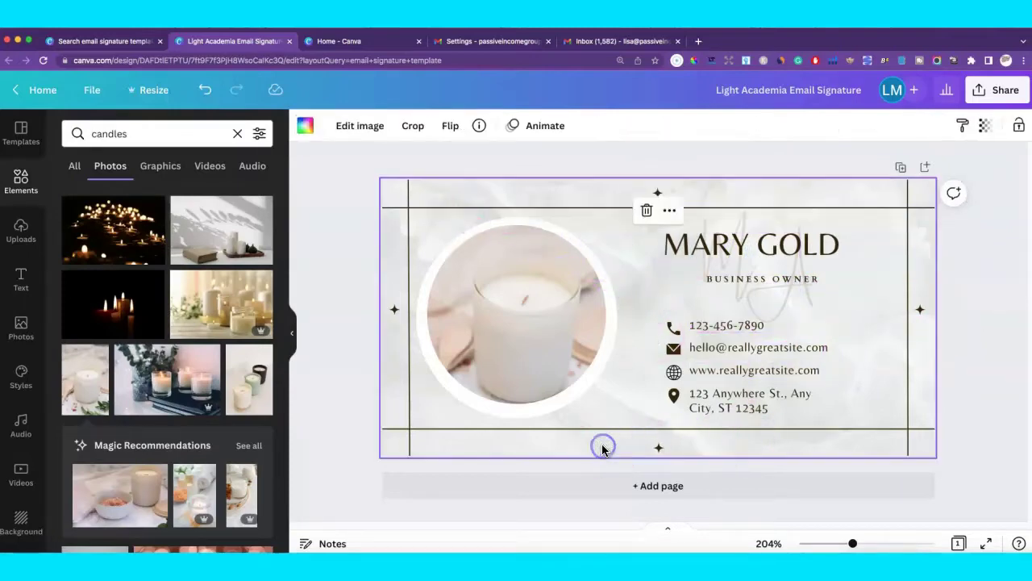
left_click(301, 127)
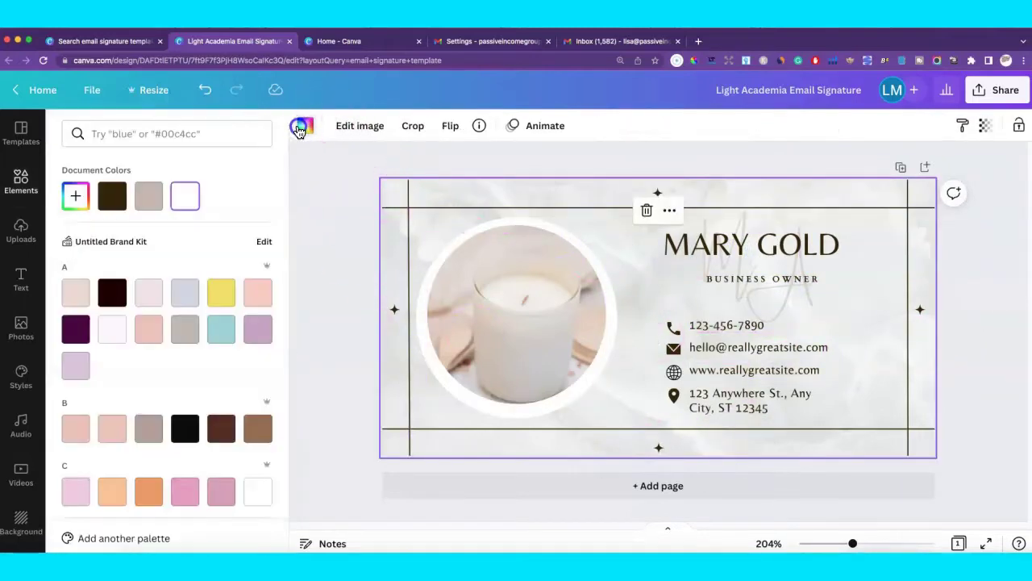
left_click(298, 129)
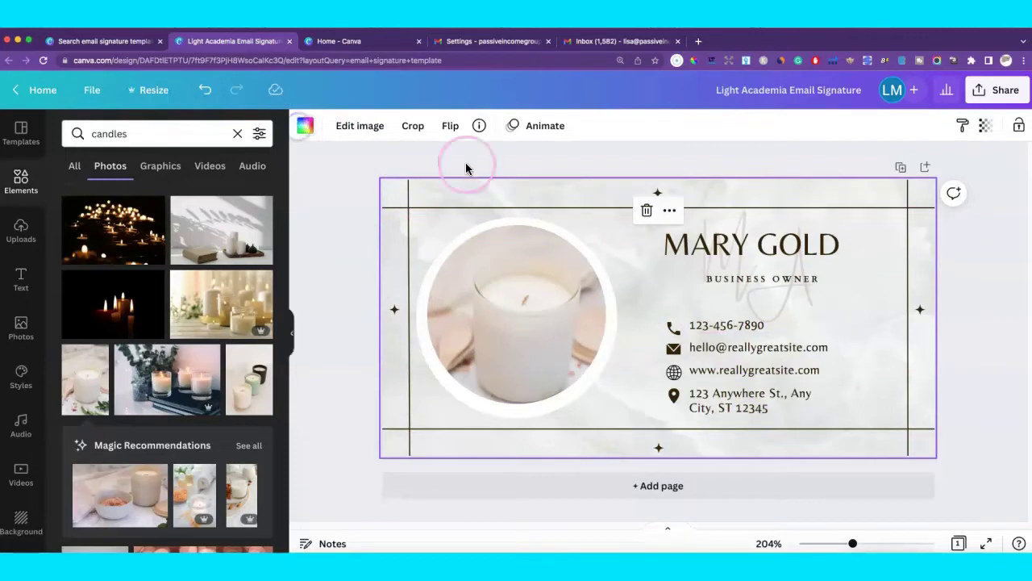
left_click(967, 319)
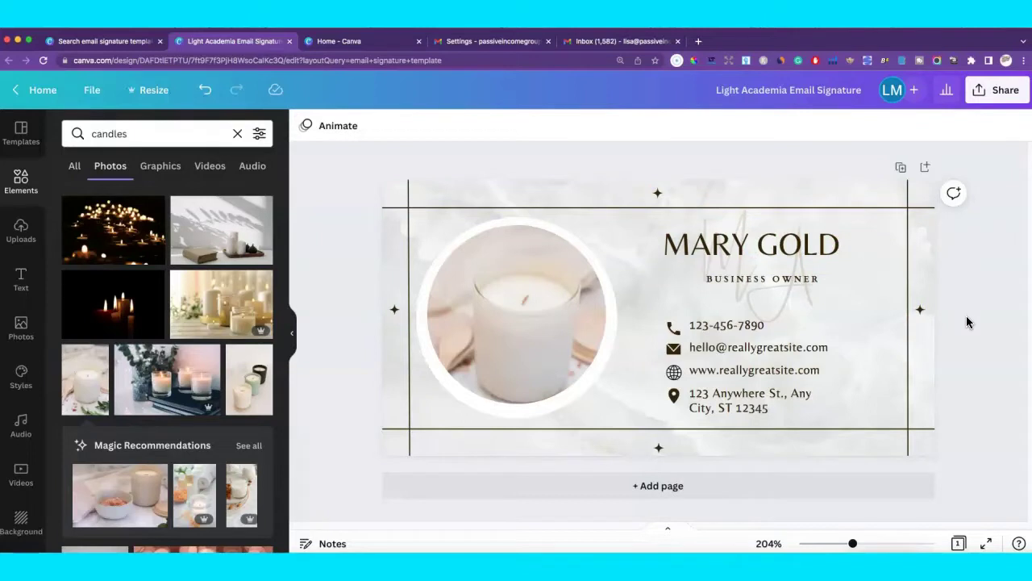
Reselect the marbled background image behind the contact details and delete it.
left_click(680, 319)
left_click(679, 328)
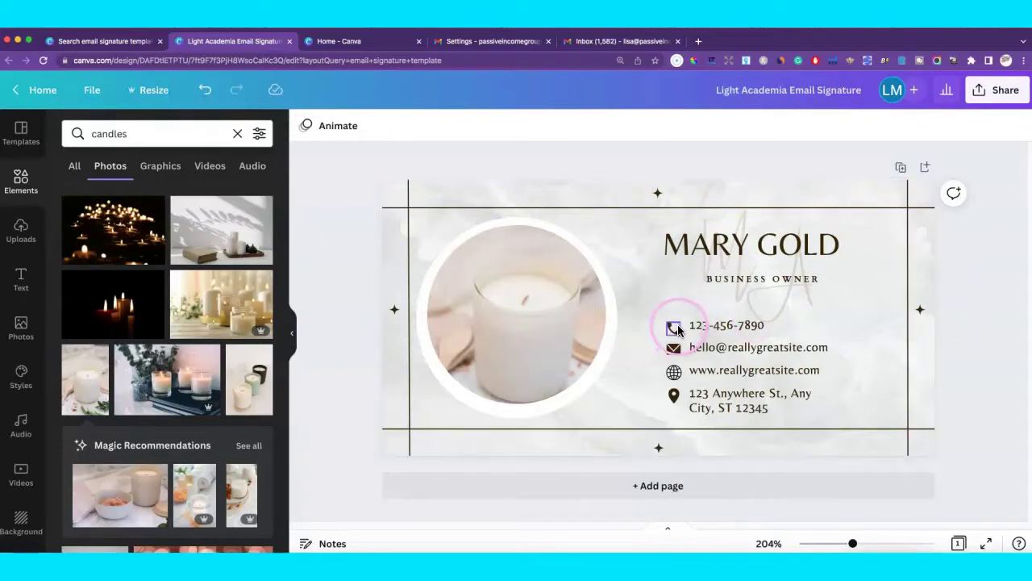
left_click(664, 331)
left_click(657, 324)
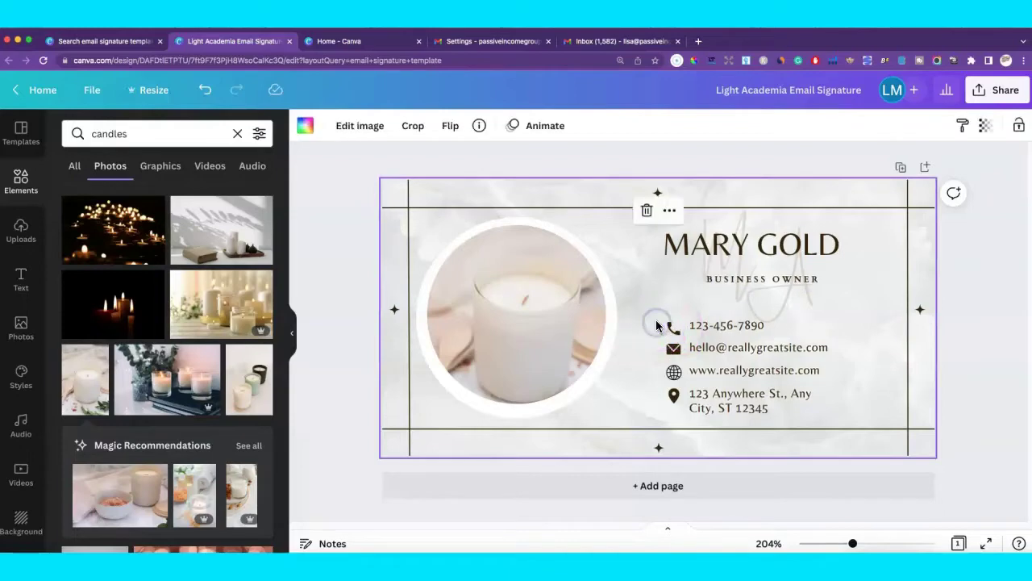
double_click(657, 323)
left_click(657, 321)
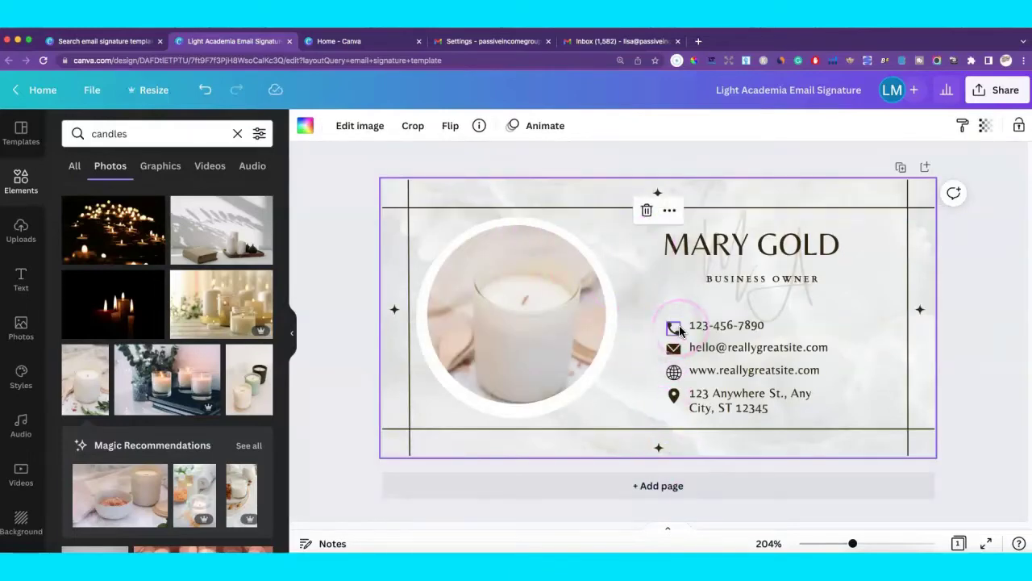
key("Delete")
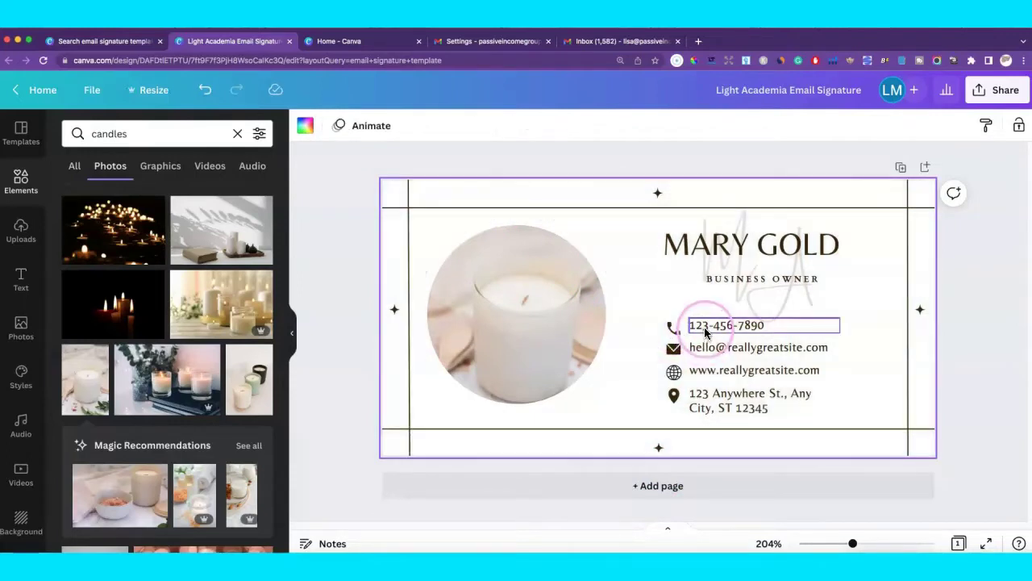
Delete the phone, email, website and address lines along with their icons.
left_click(702, 325)
key("Delete")
left_click(675, 327)
key("Delete")
left_click(675, 346)
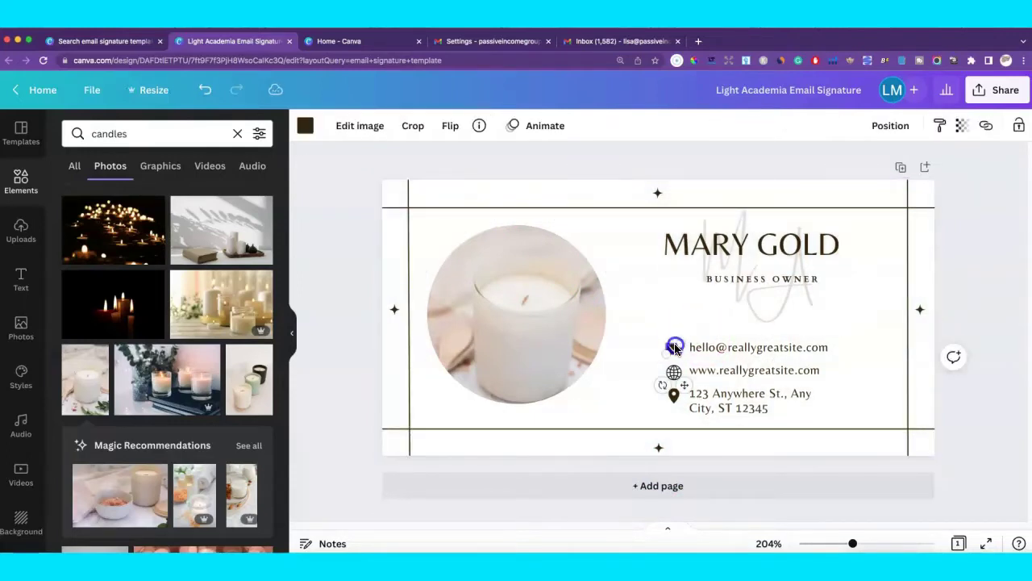
key("Delete")
left_click(696, 347)
key("Delete")
left_click(698, 368)
key("Delete")
left_click(678, 376)
key("Delete")
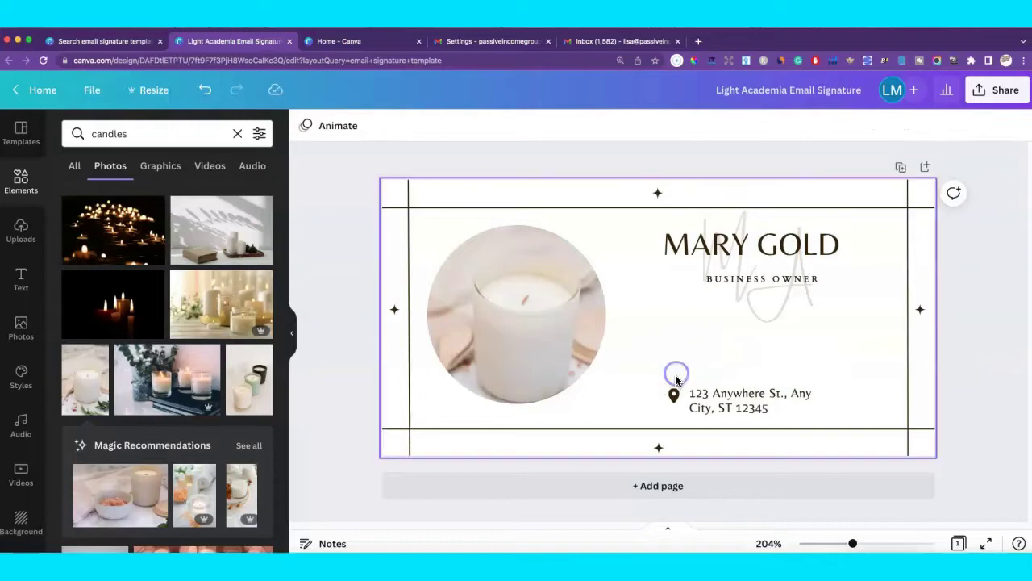
left_click(674, 395)
key("Delete")
left_click(714, 400)
key("Delete")
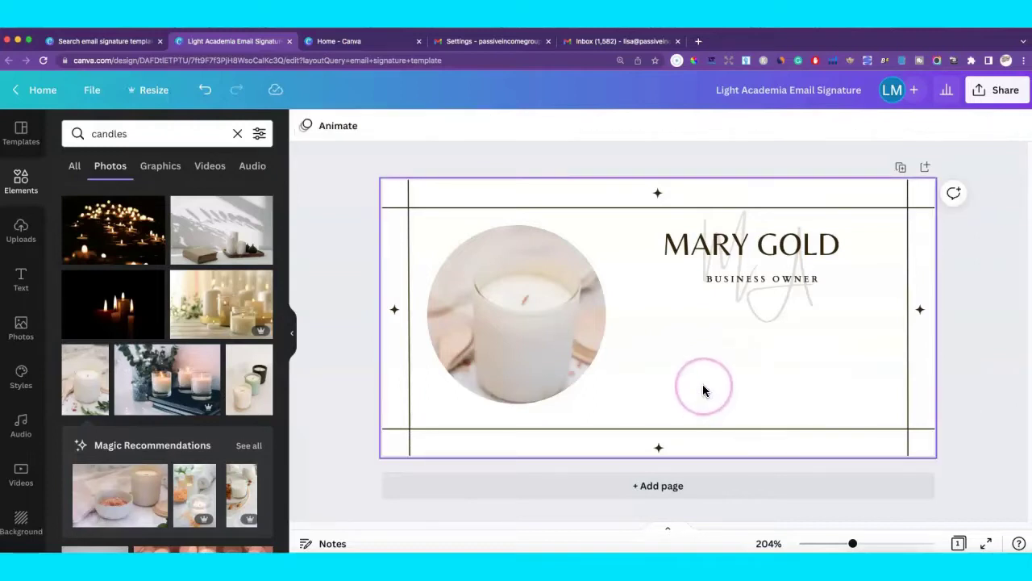
Enlarge MARY GOLD from 17.3 to 23.7 and keep it above BUSINESS OWNER.
left_click(724, 220)
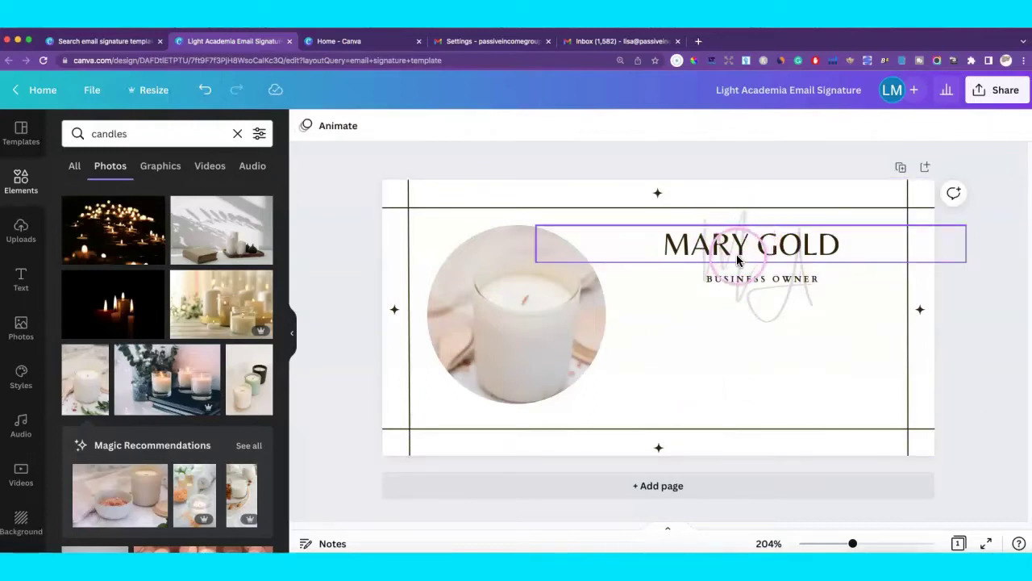
left_click(745, 289)
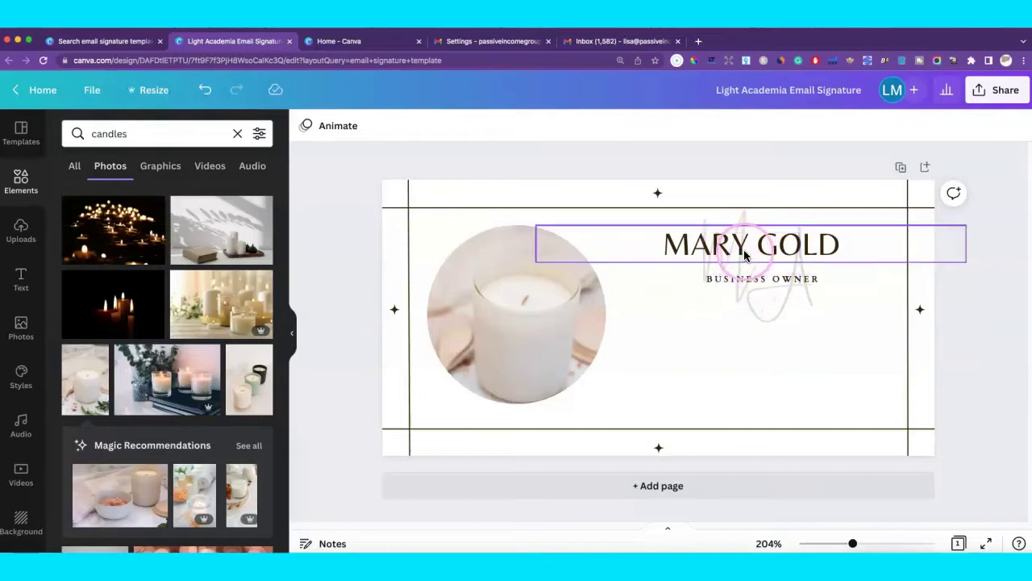
left_click(746, 256)
left_click_drag(745, 256, 745, 315)
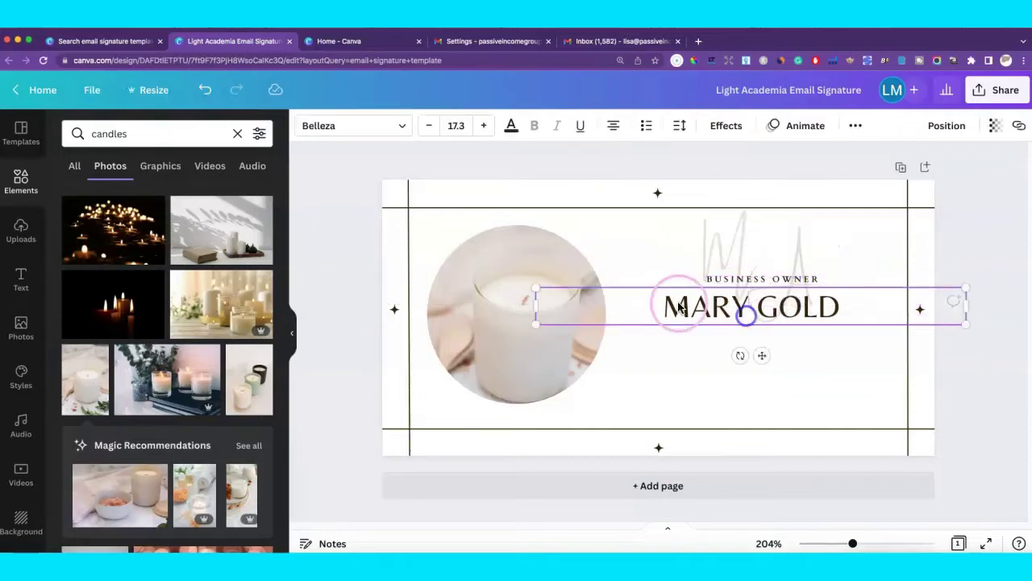
left_click_drag(532, 282, 384, 174)
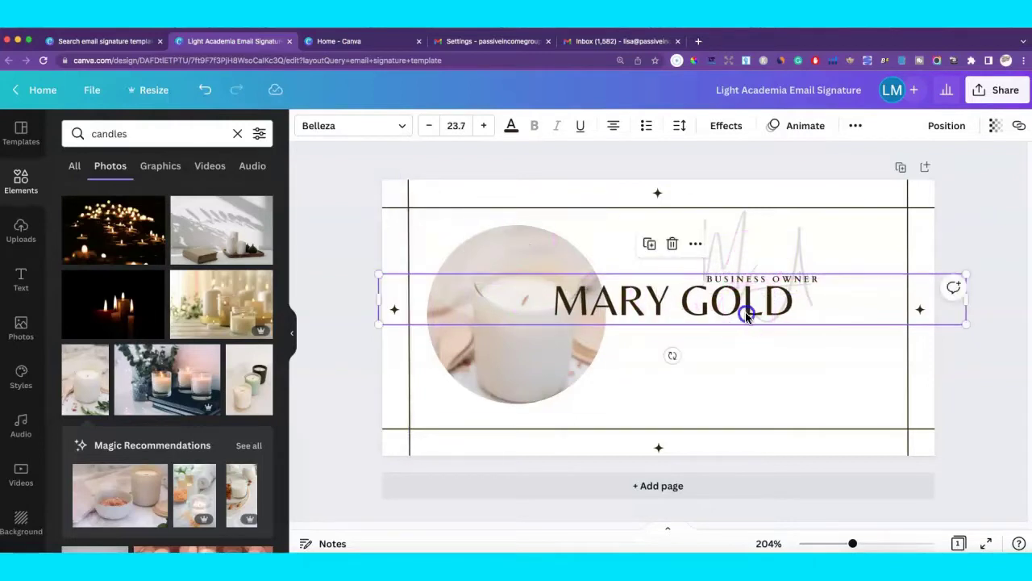
left_click_drag(744, 309, 761, 350)
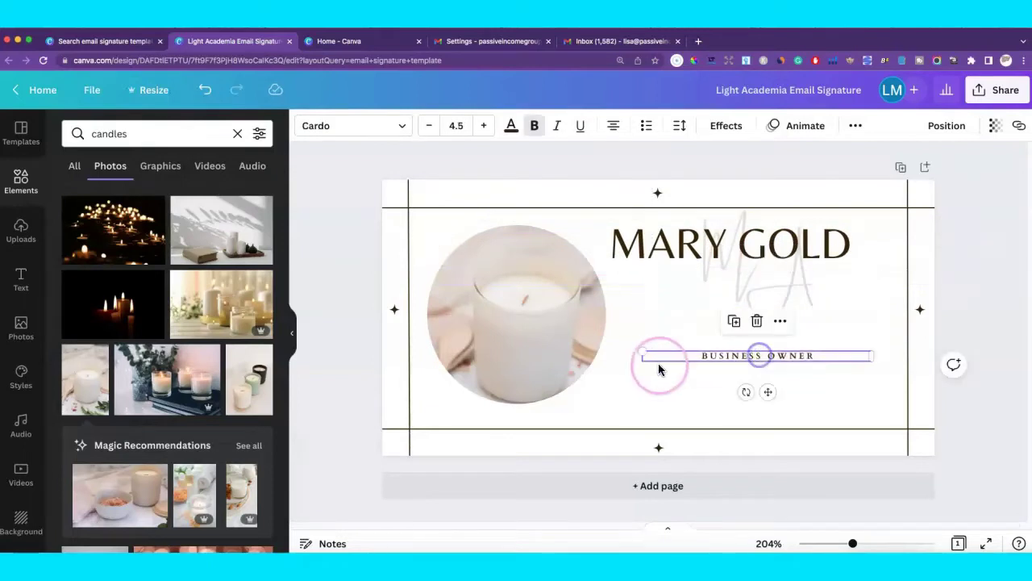
Enlarge the BUSINESS OWNER subtitle to 8.6 and centre it beneath the name.
left_click_drag(643, 350, 557, 332)
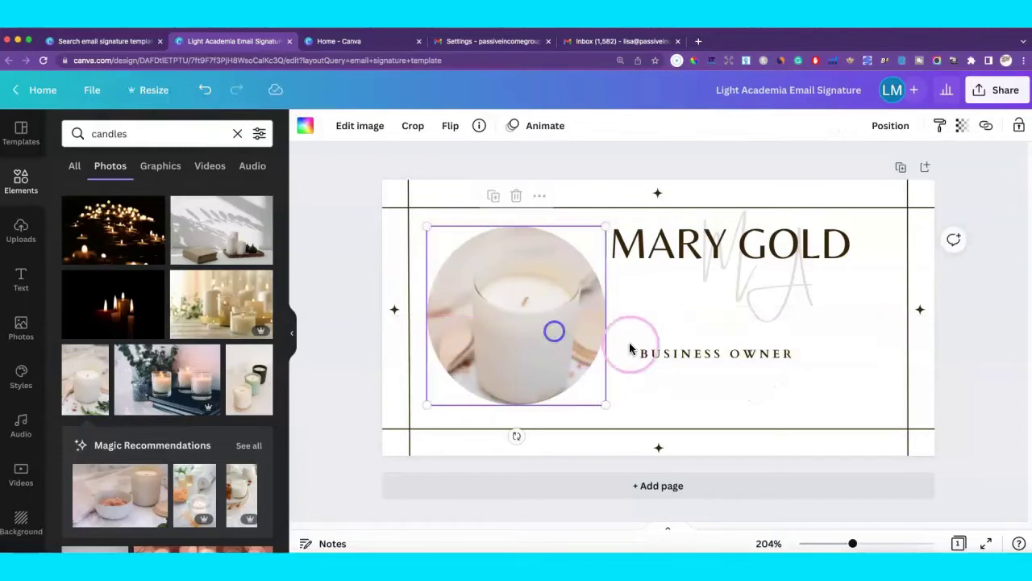
left_click_drag(730, 361, 735, 362)
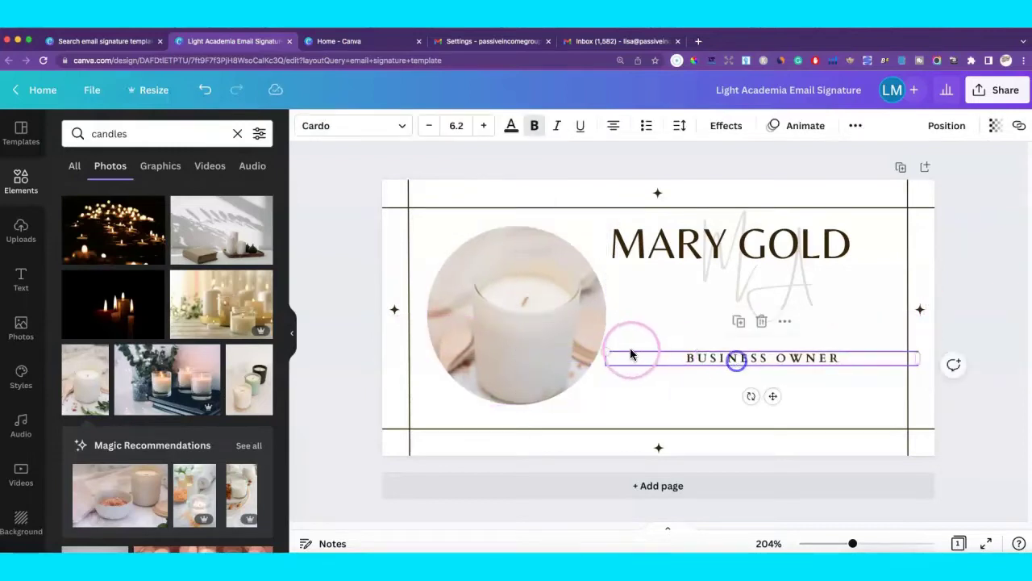
left_click_drag(603, 348, 487, 323)
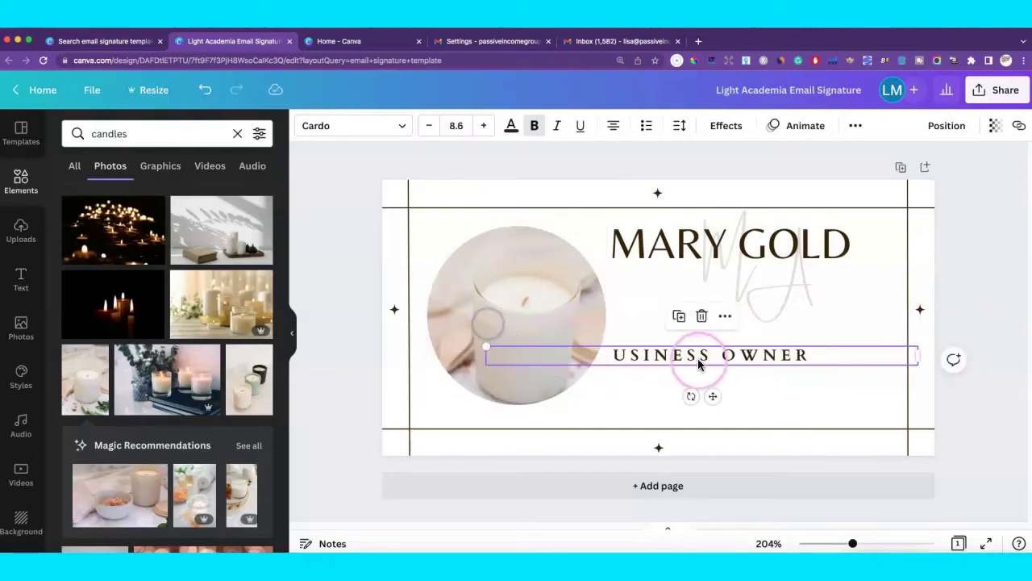
left_click_drag(721, 357, 750, 358)
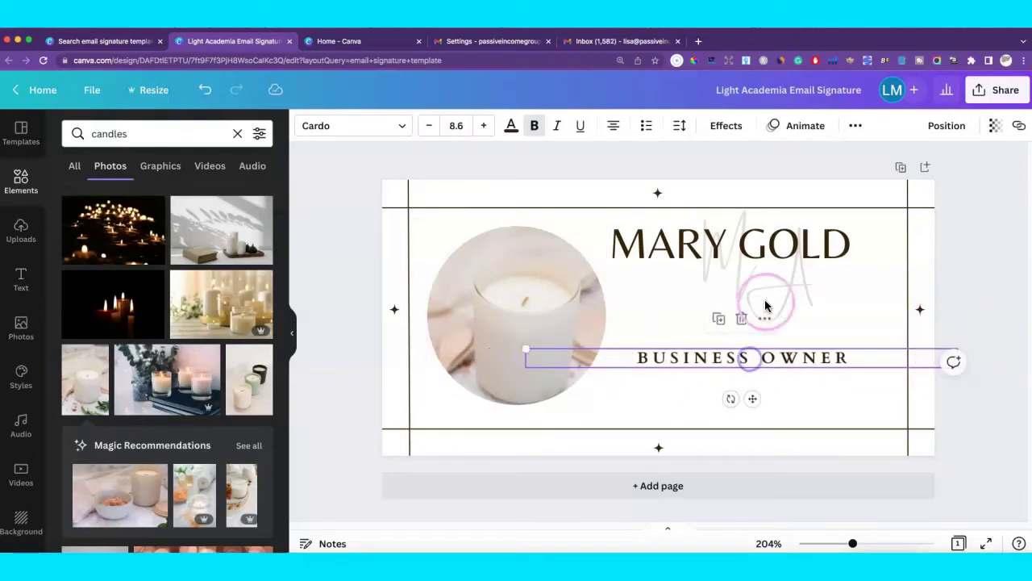
left_click(781, 285)
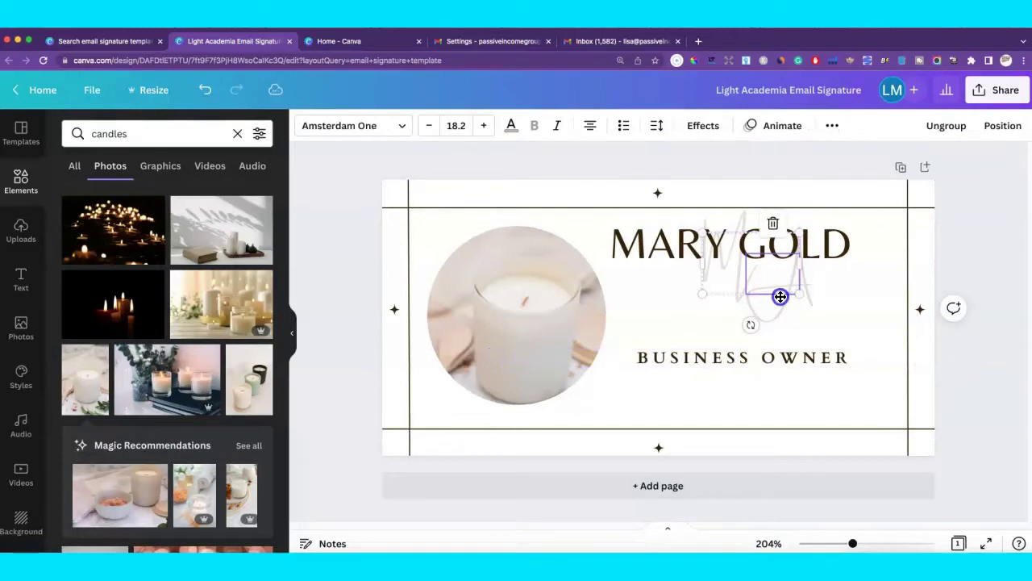
Enlarge the MG monogram to 33.3 and move it right and down behind the name.
left_click_drag(781, 296, 768, 326)
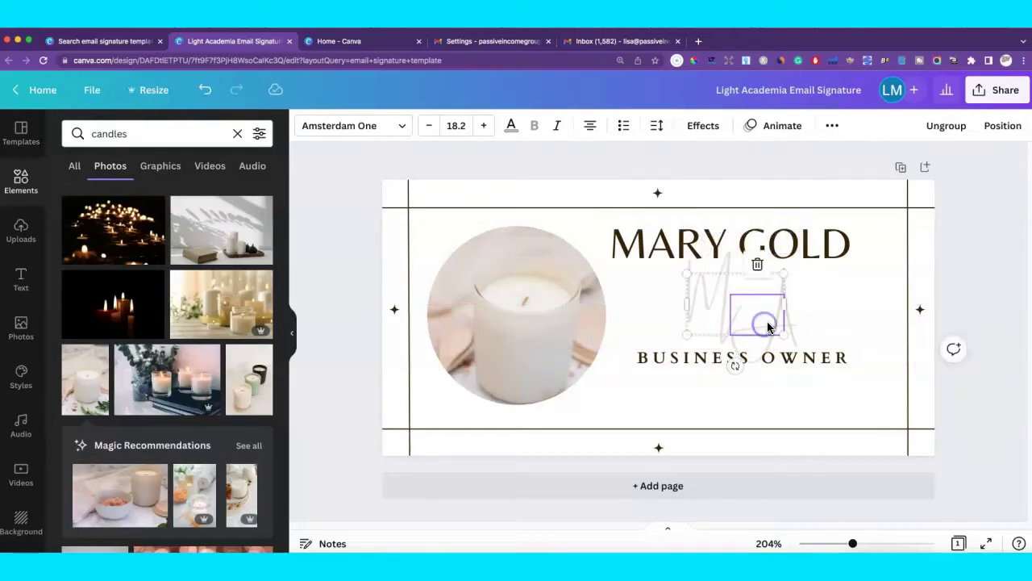
double_click(768, 324)
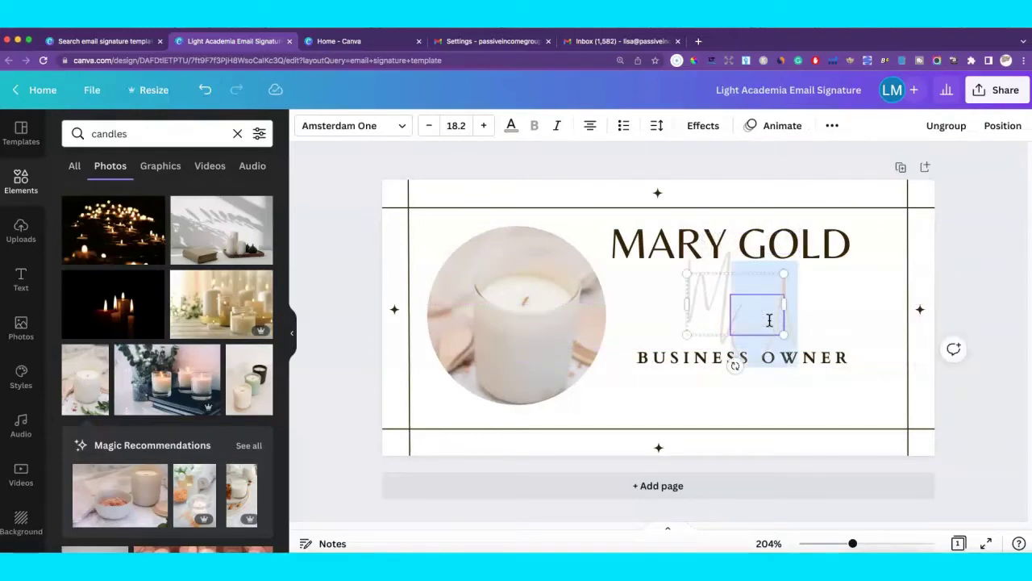
left_click(770, 320)
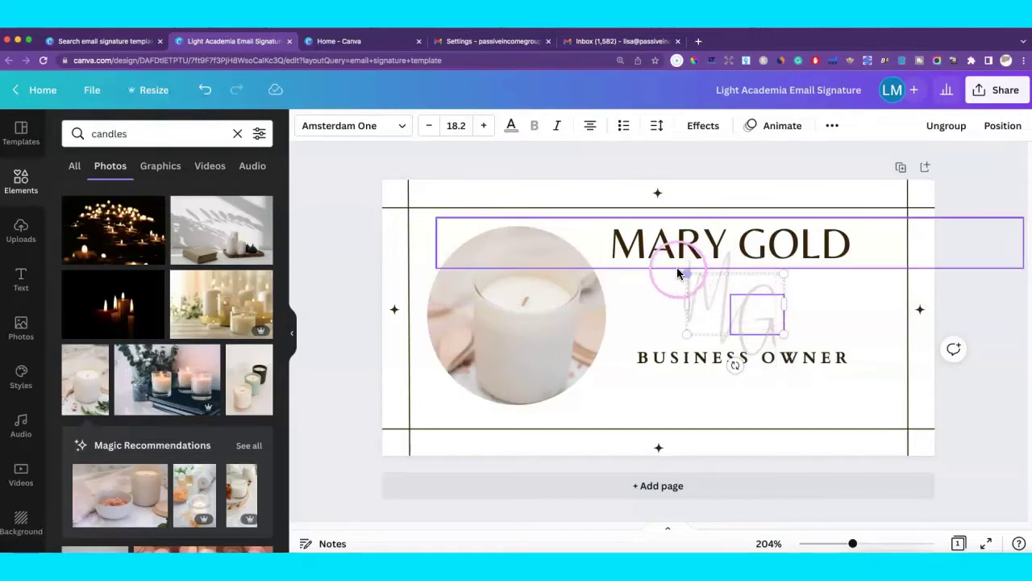
left_click_drag(682, 272, 578, 253)
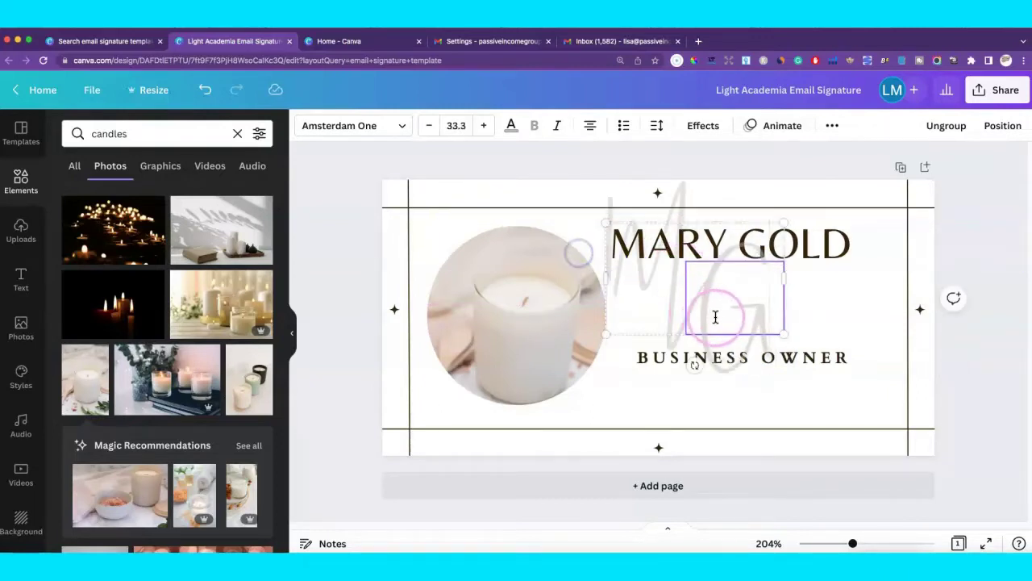
double_click(754, 340)
left_click(823, 328)
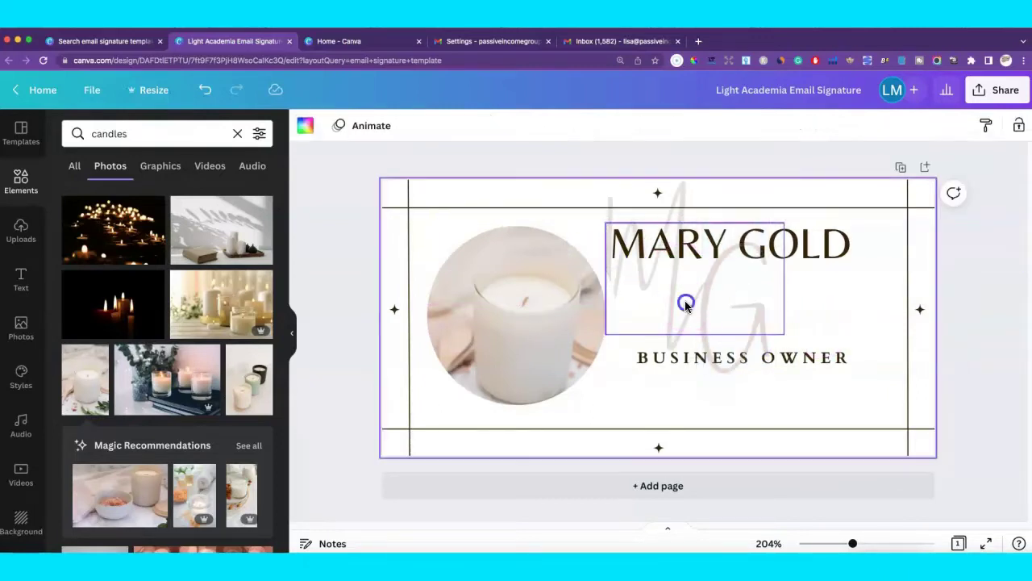
left_click_drag(685, 301, 736, 333)
Enlarge MARY GOLD to 26.6 and centre it lower over the monogram.
left_click(630, 237)
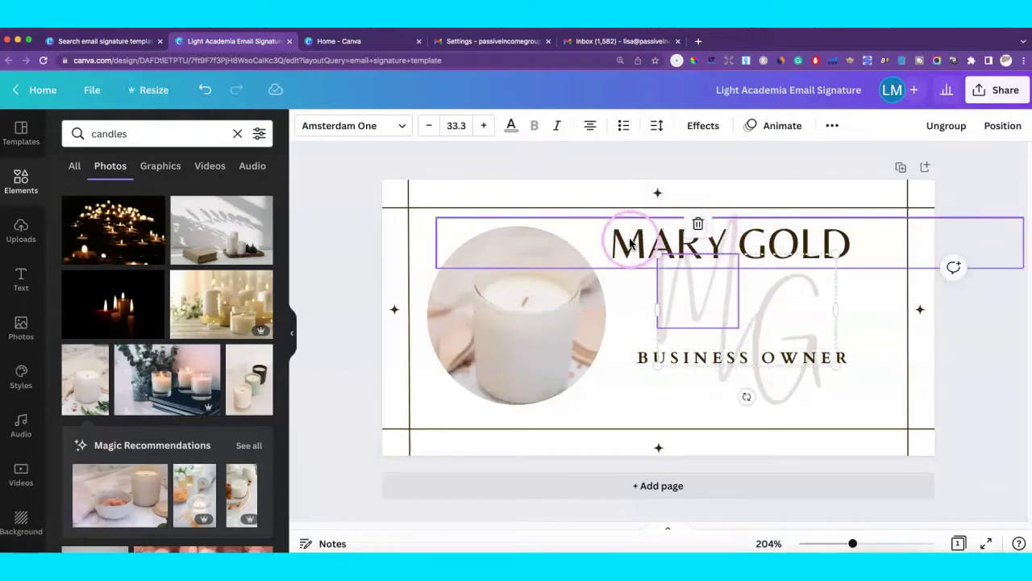
left_click_drag(630, 238, 655, 275)
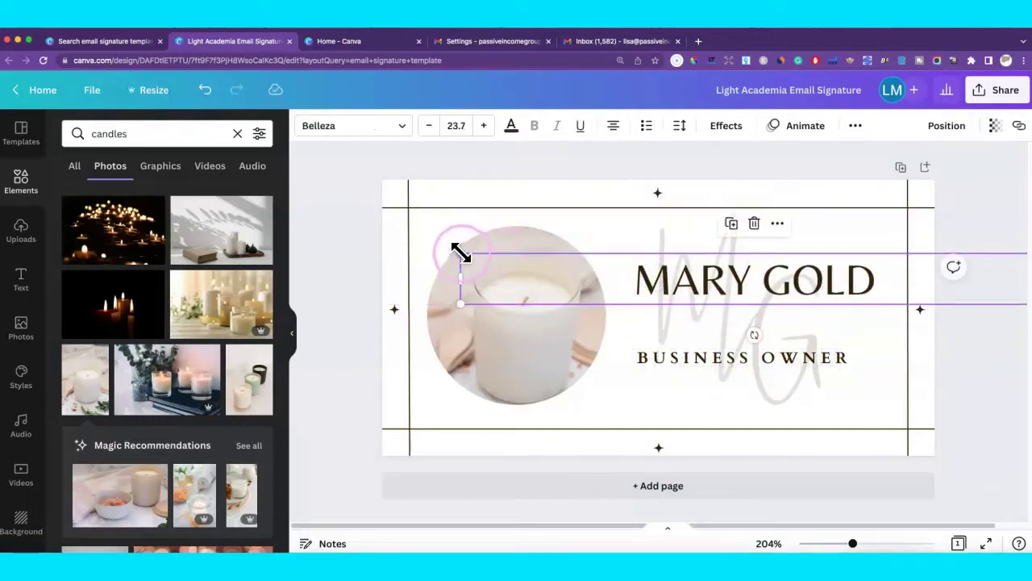
left_click_drag(460, 252, 392, 223)
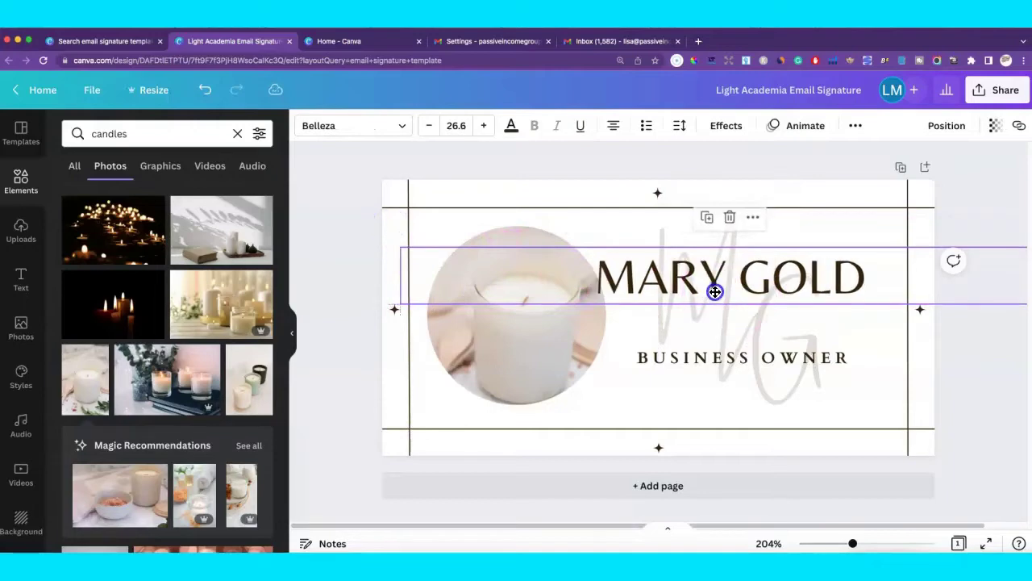
left_click_drag(714, 292, 721, 291)
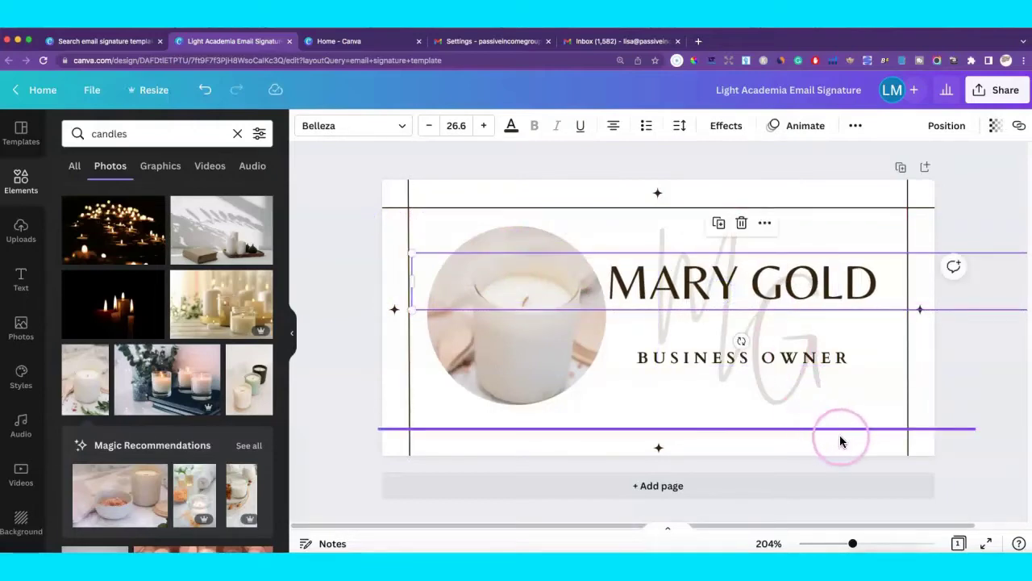
Download the signature via Share as a PNG with a transparent background.
left_click(790, 176)
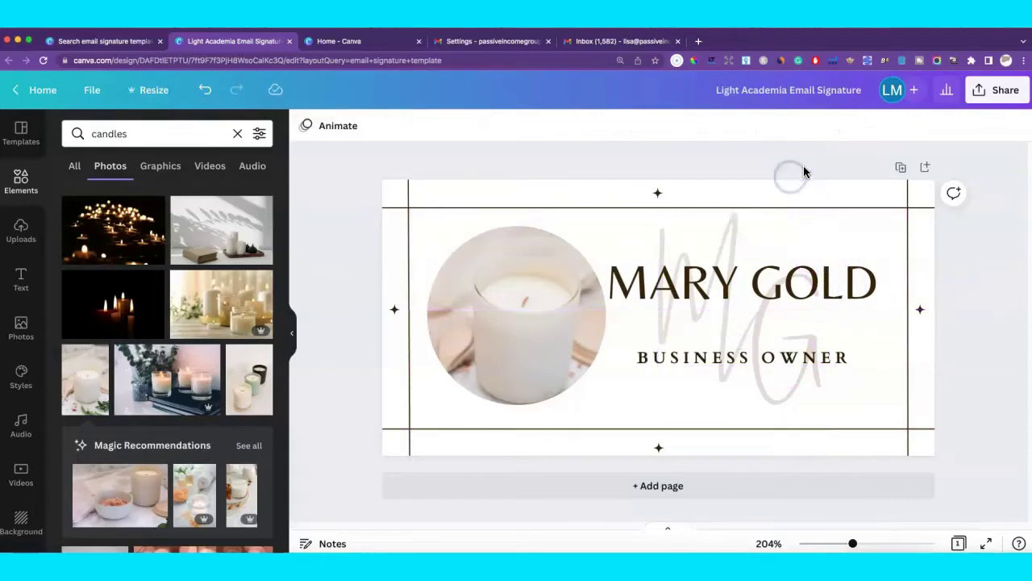
left_click(972, 92)
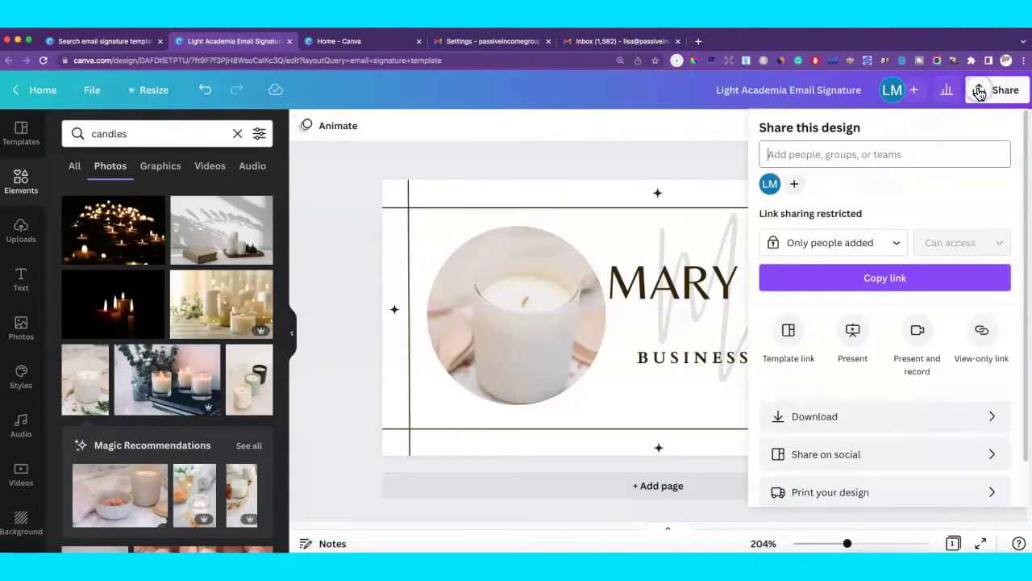
left_click(812, 415)
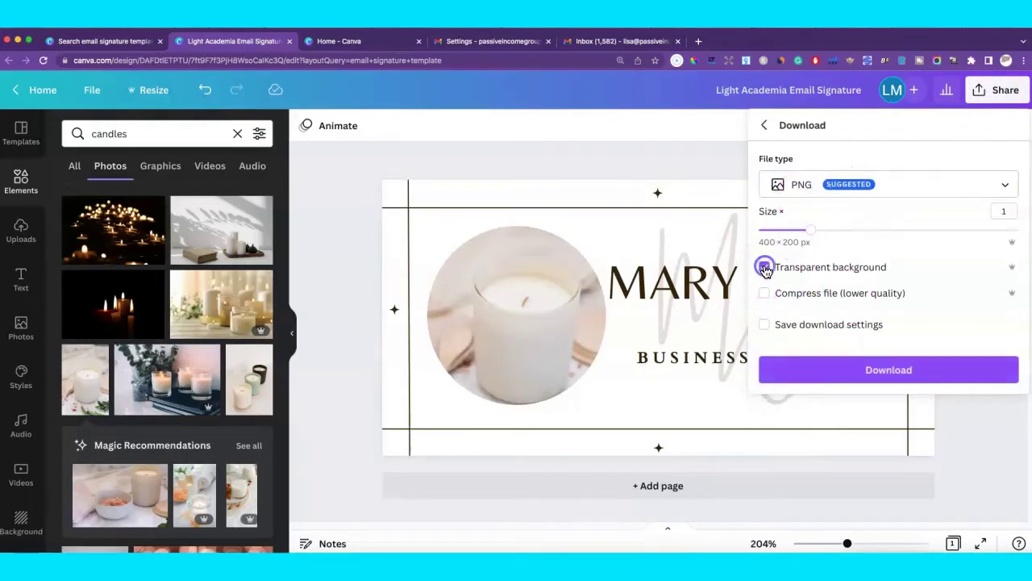
left_click(861, 385)
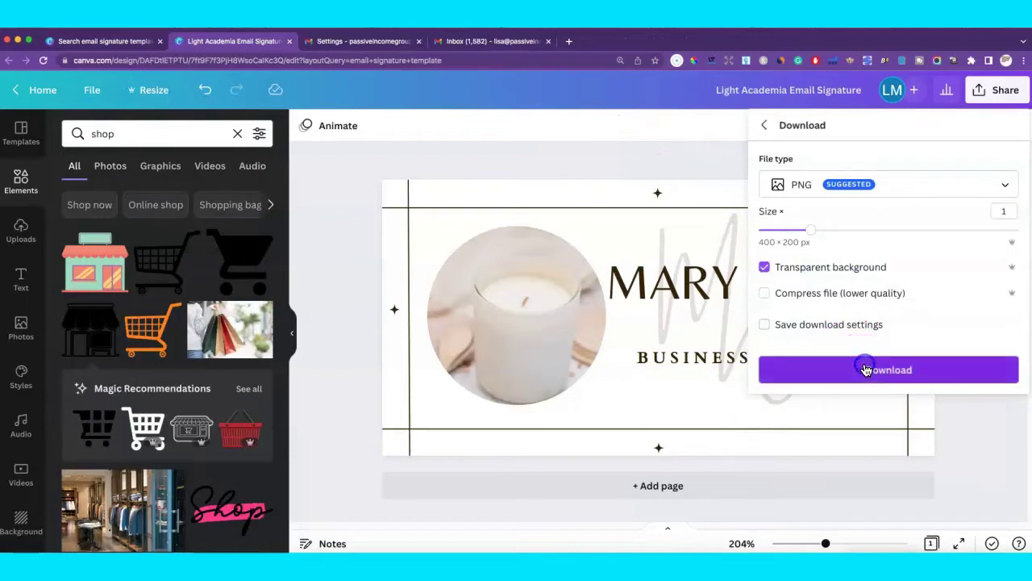
left_click(864, 367)
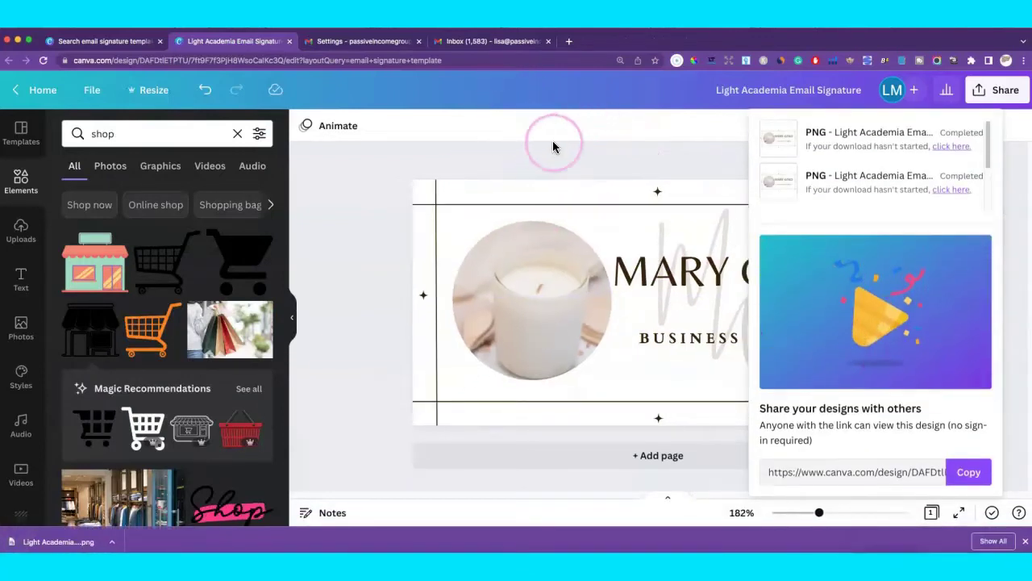
left_click(555, 150)
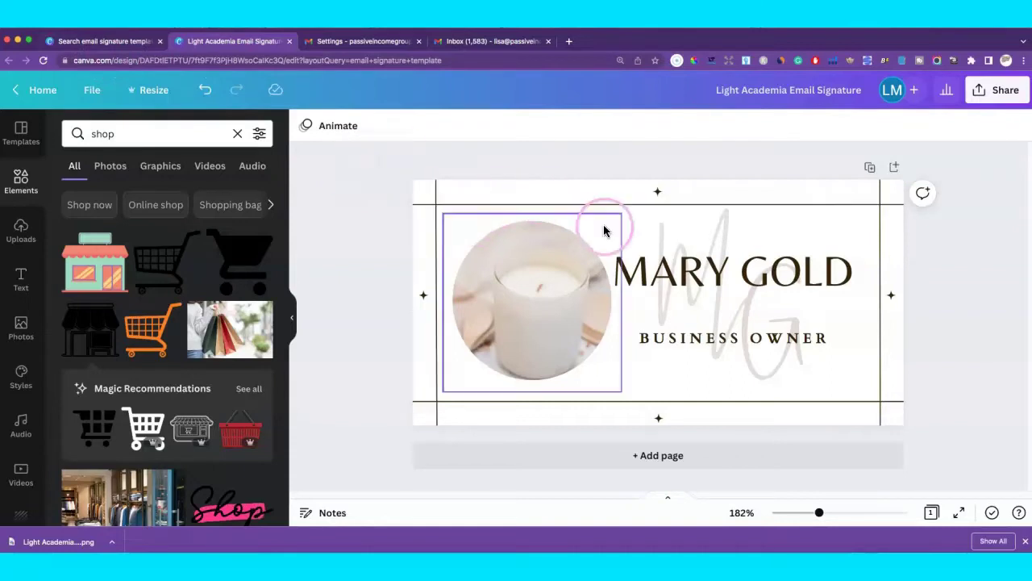
Resize the design to a 500 × 500 px square and add a blank second page.
left_click(152, 92)
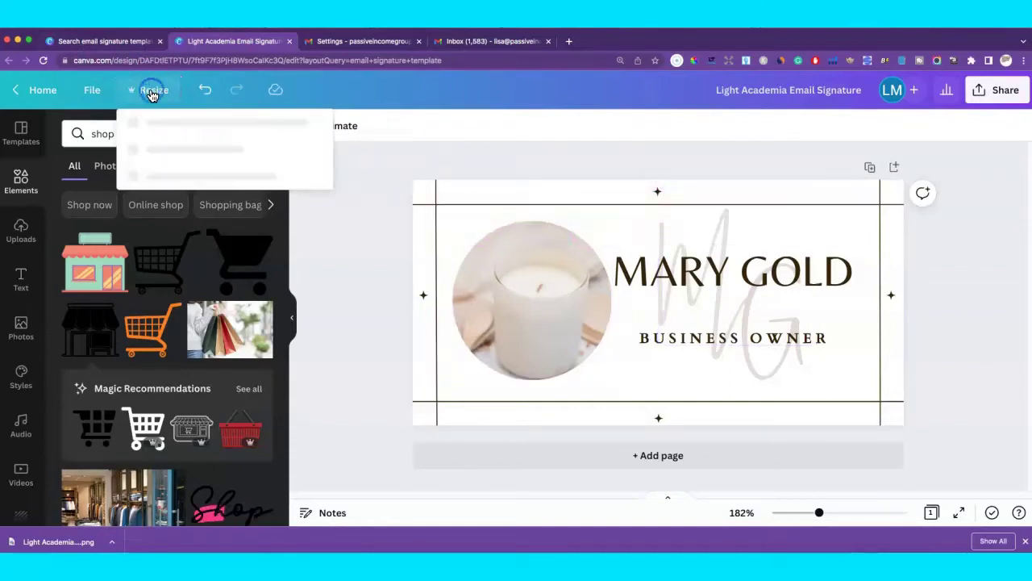
left_click(131, 270)
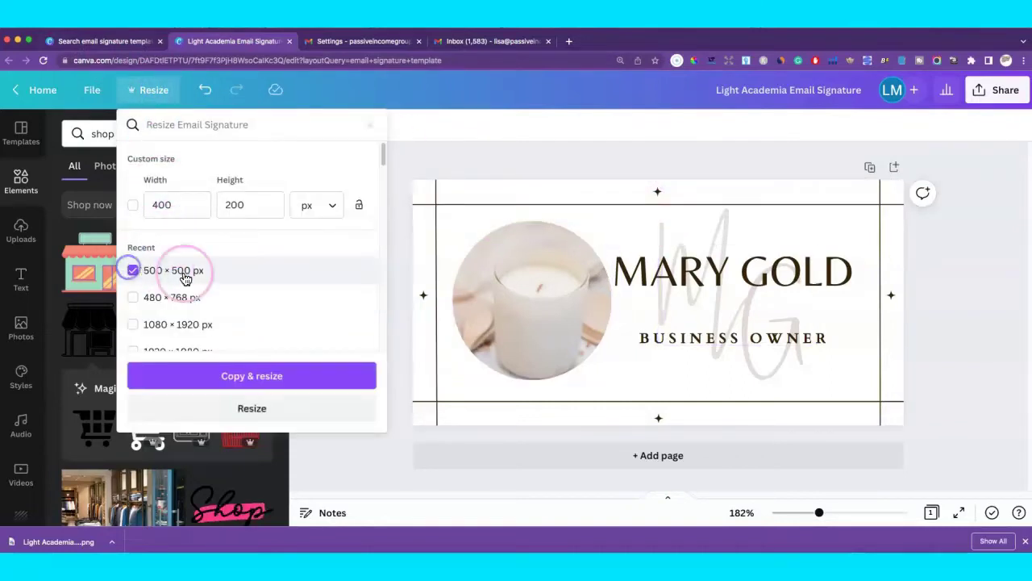
left_click(300, 403)
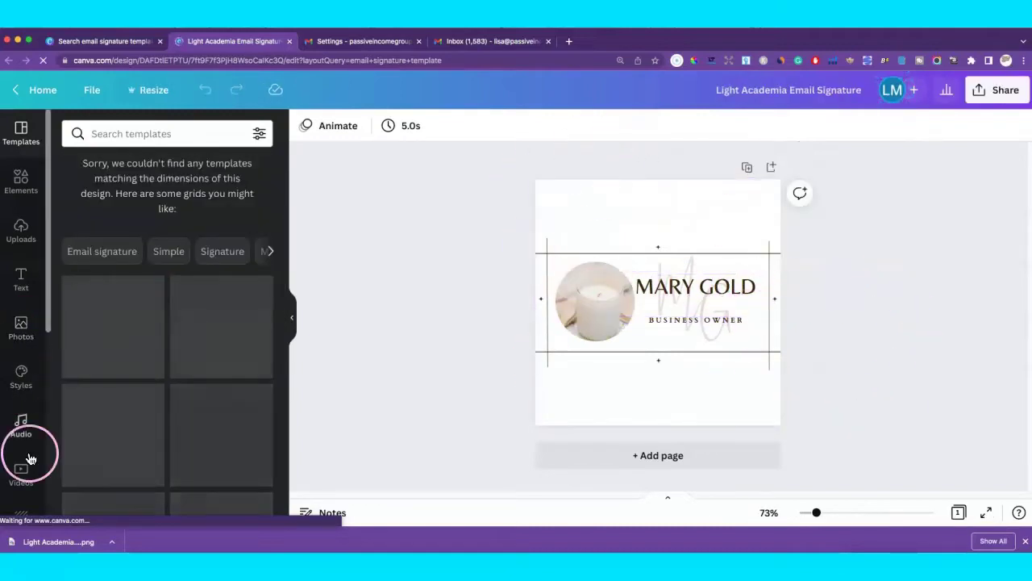
left_click(661, 457)
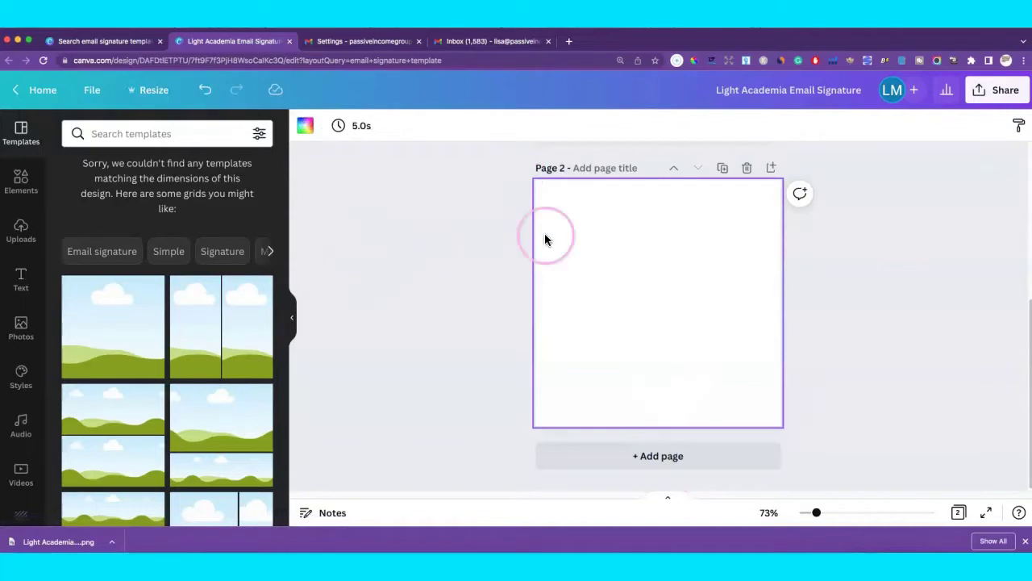
left_click(21, 181)
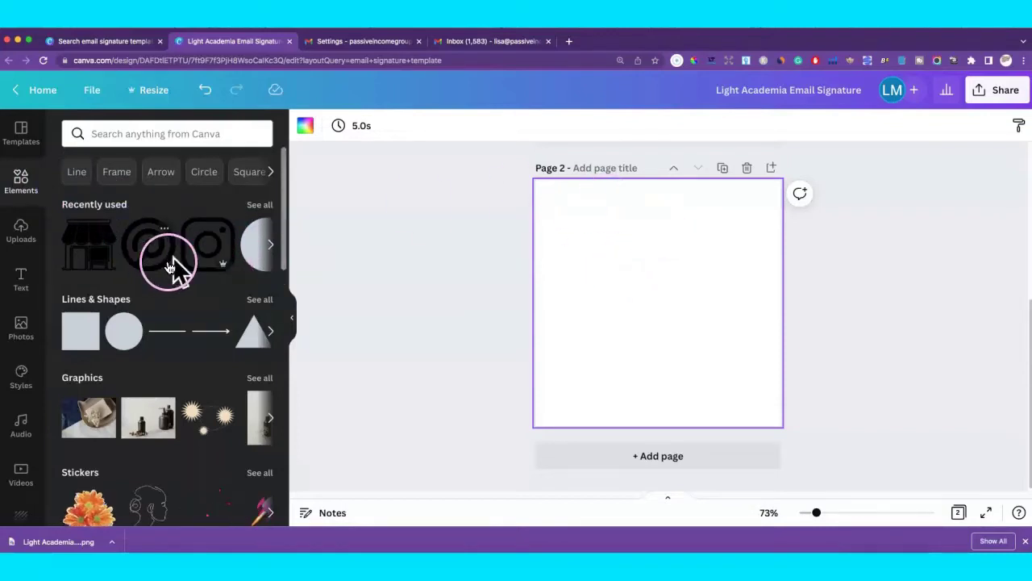
Add the Instagram icon to Page 2, shrink it, and centre it.
left_click(210, 244)
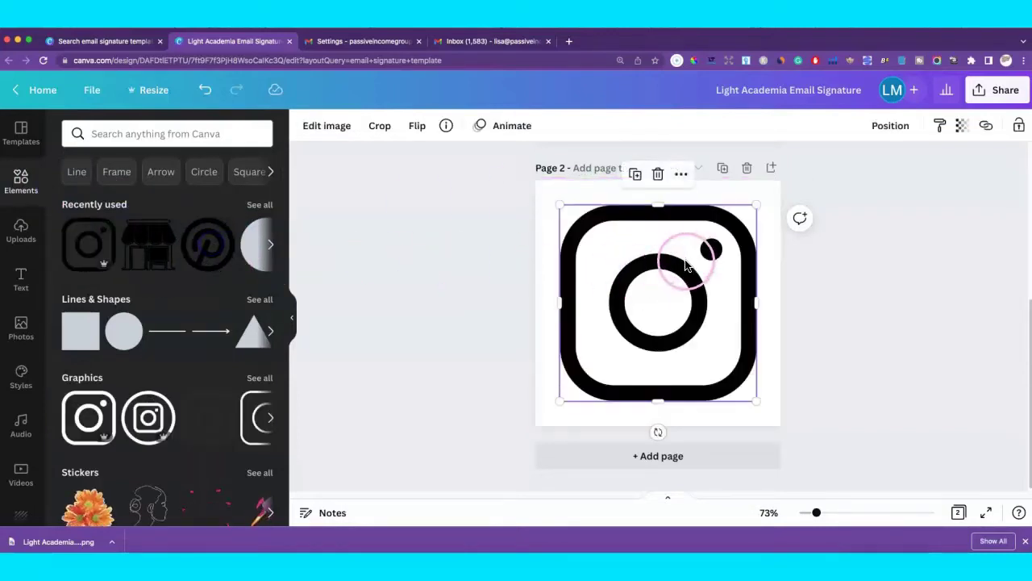
left_click_drag(754, 203, 713, 240)
left_click_drag(663, 292, 676, 279)
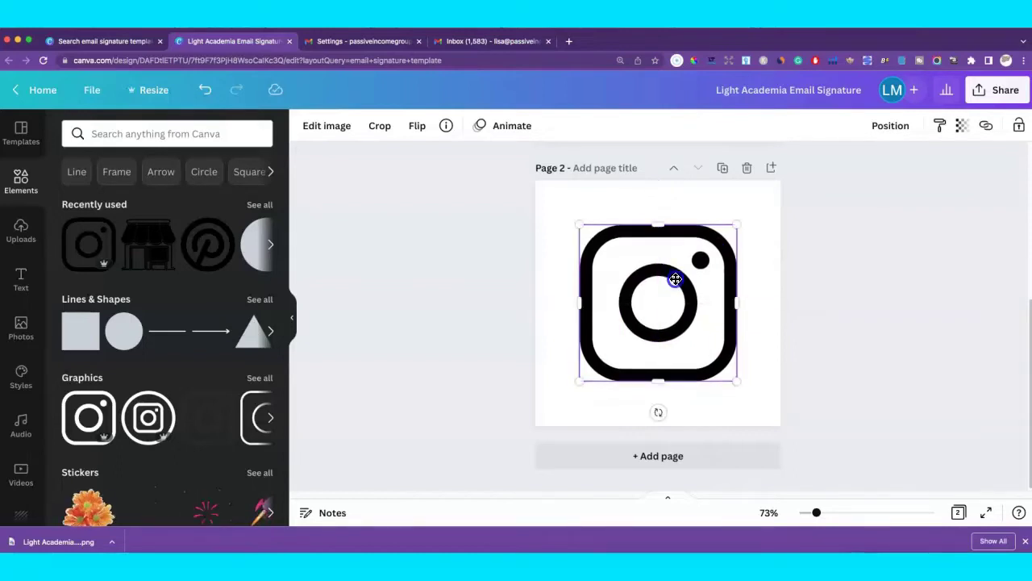
left_click(789, 358)
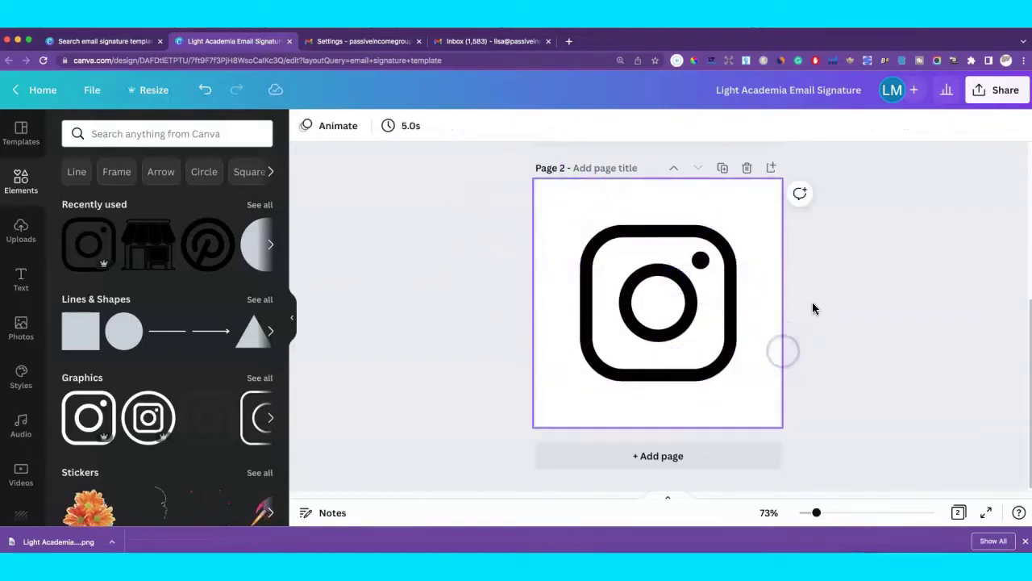
Add a large circle shape and shrink the Instagram icon further.
left_click(123, 331)
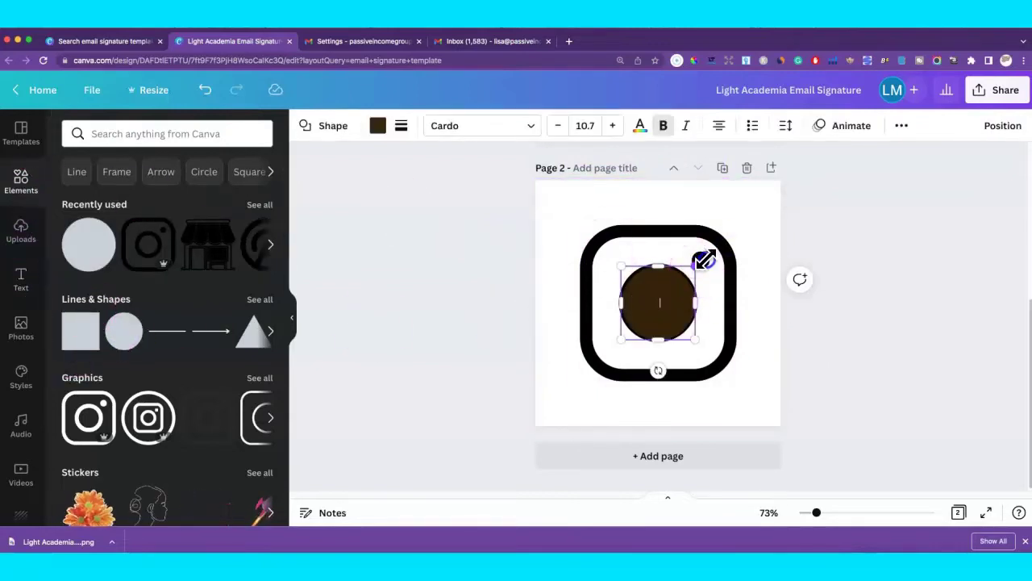
left_click_drag(704, 259, 837, 158)
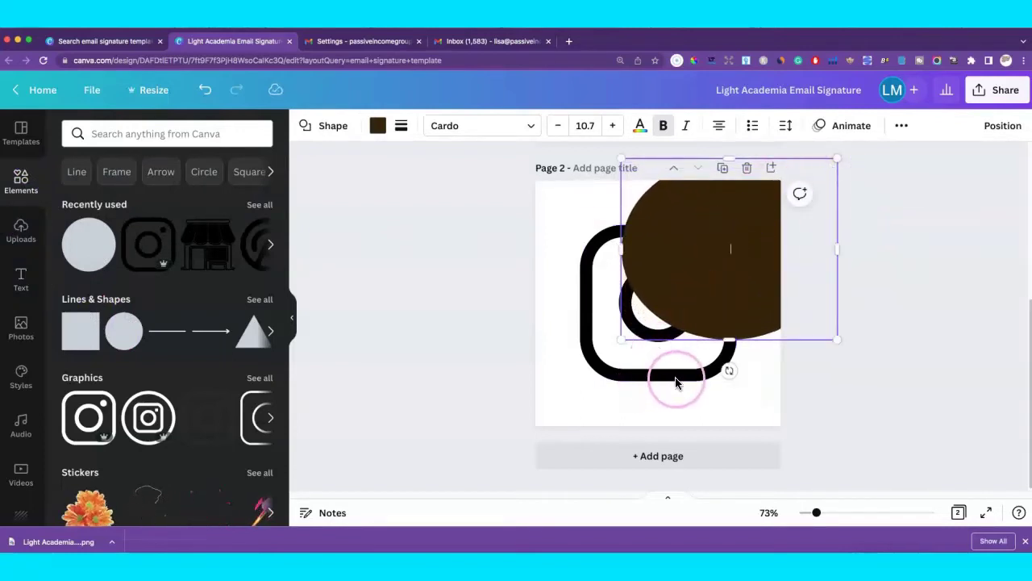
left_click(676, 383)
left_click_drag(734, 377, 690, 335)
left_click_drag(600, 316, 613, 342)
Make the circle perfectly round and centre it on the page over the icon.
left_click(684, 281)
left_click(614, 360)
left_click(614, 351)
left_click_drag(738, 203, 670, 265)
left_click(665, 395)
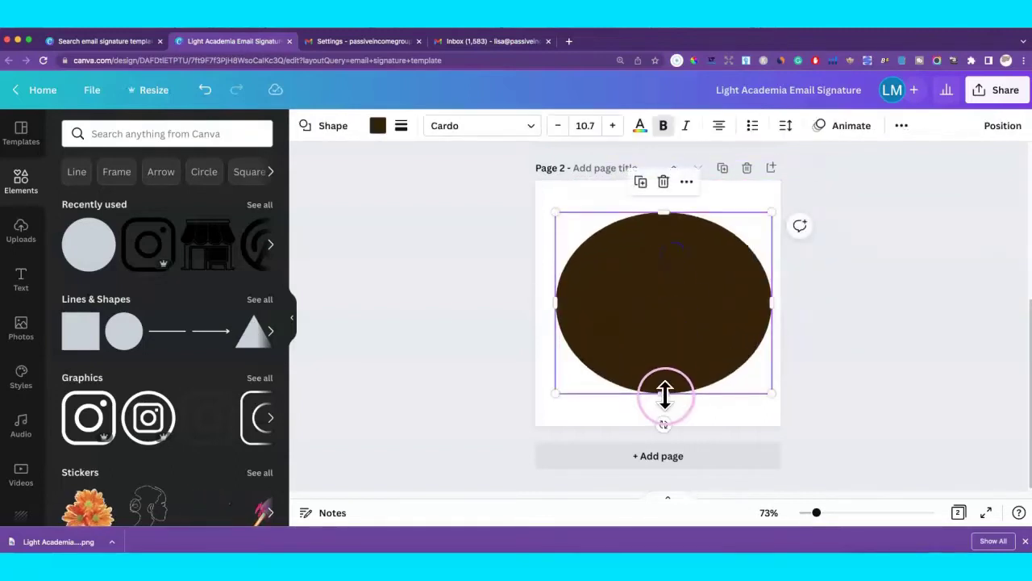
left_click_drag(664, 395, 661, 425)
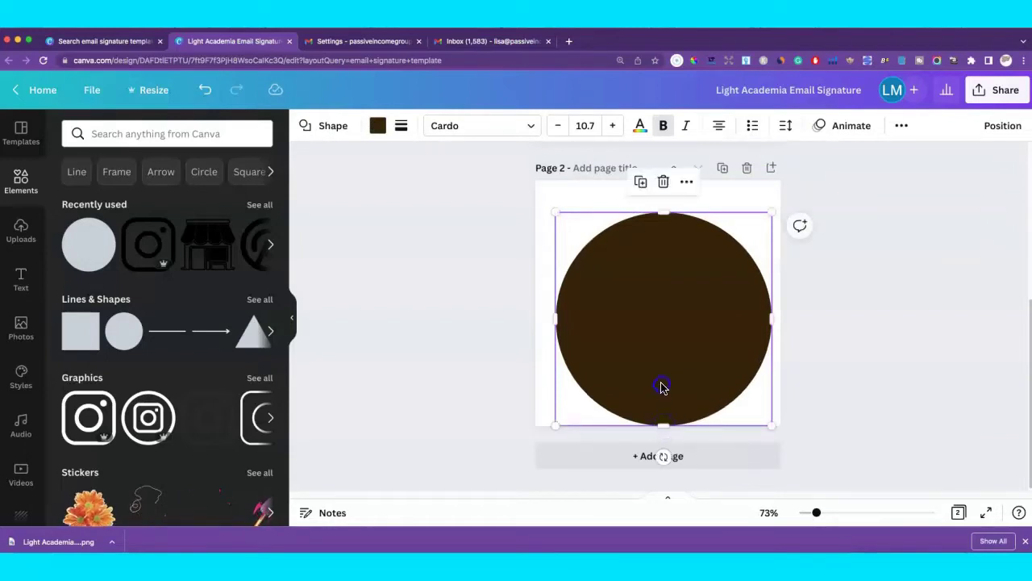
left_click_drag(661, 387, 658, 371)
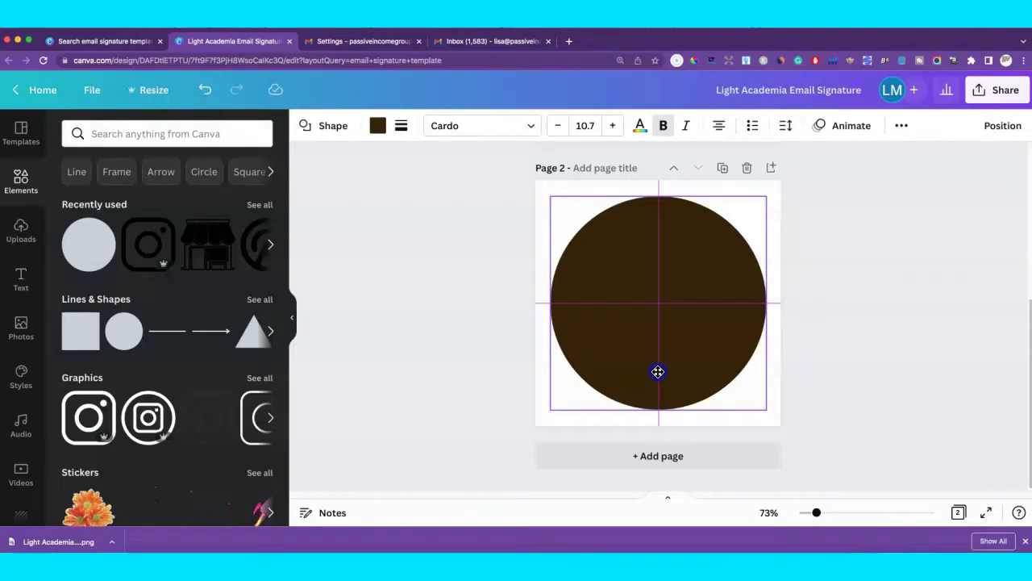
left_click_drag(658, 372, 658, 372)
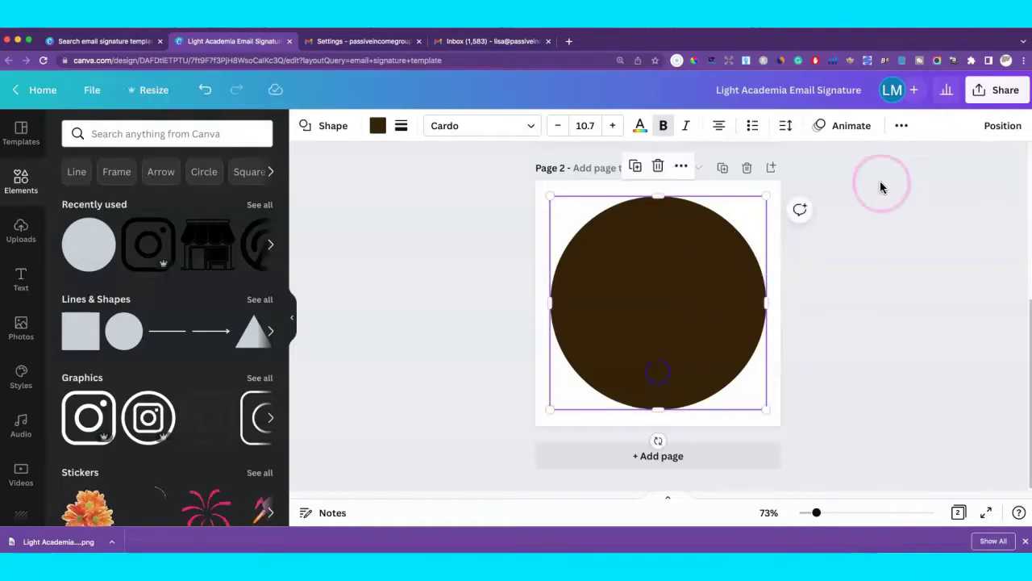
Send the circle behind the Instagram icon and fill it with the beige document colour.
left_click(1001, 128)
left_click(963, 166)
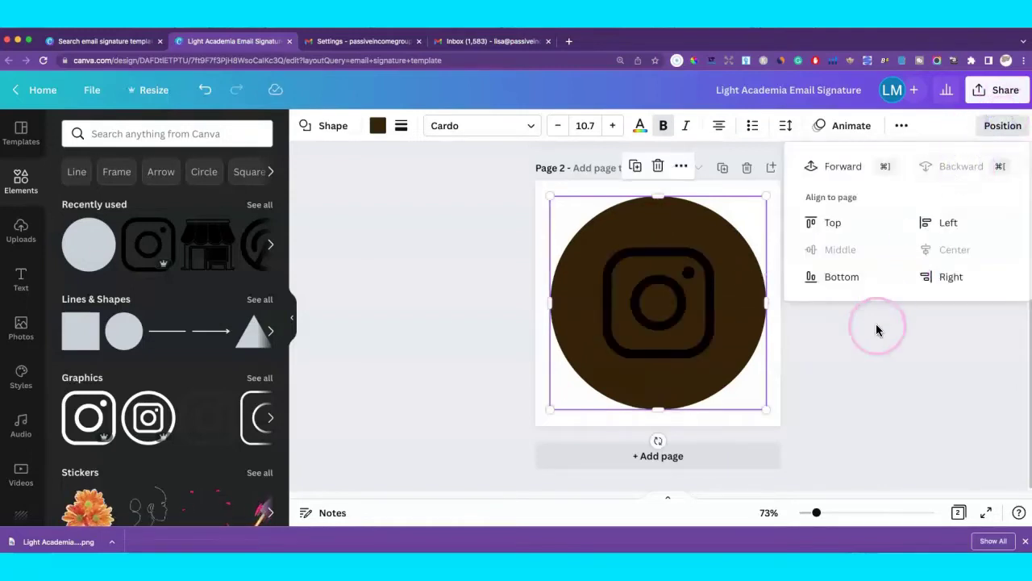
left_click(377, 126)
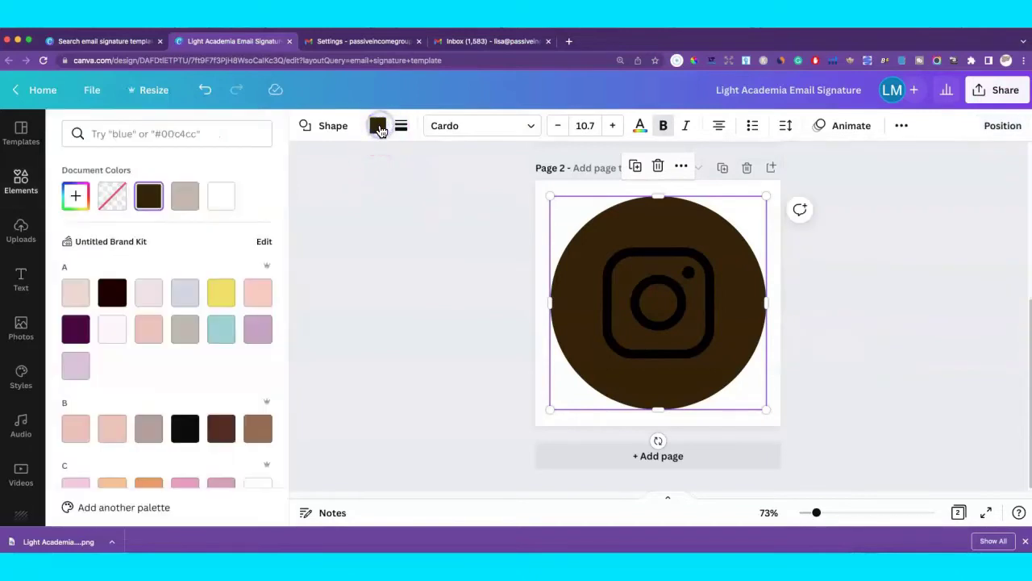
left_click(185, 205)
left_click(726, 279)
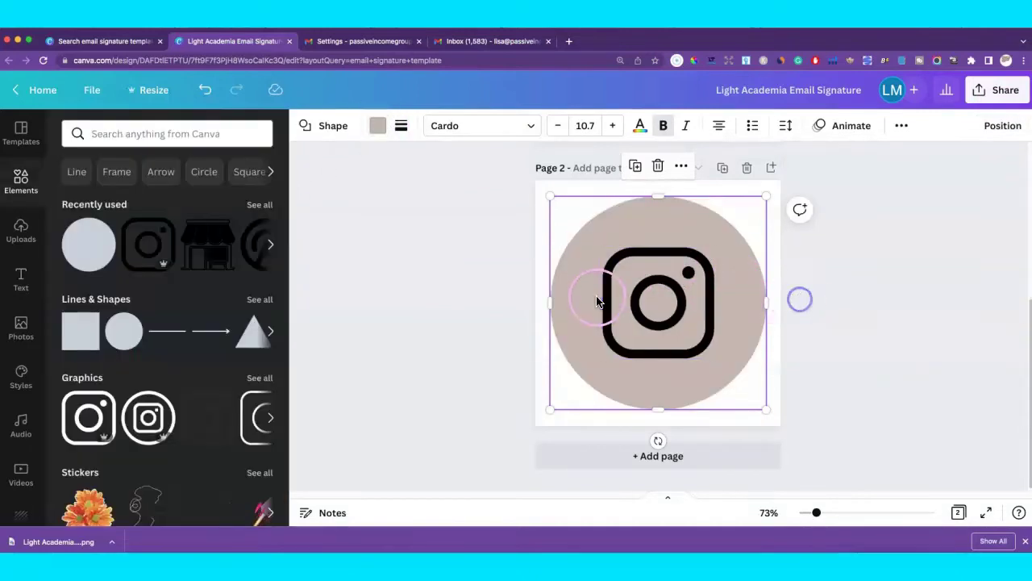
left_click(652, 292)
left_click(850, 362)
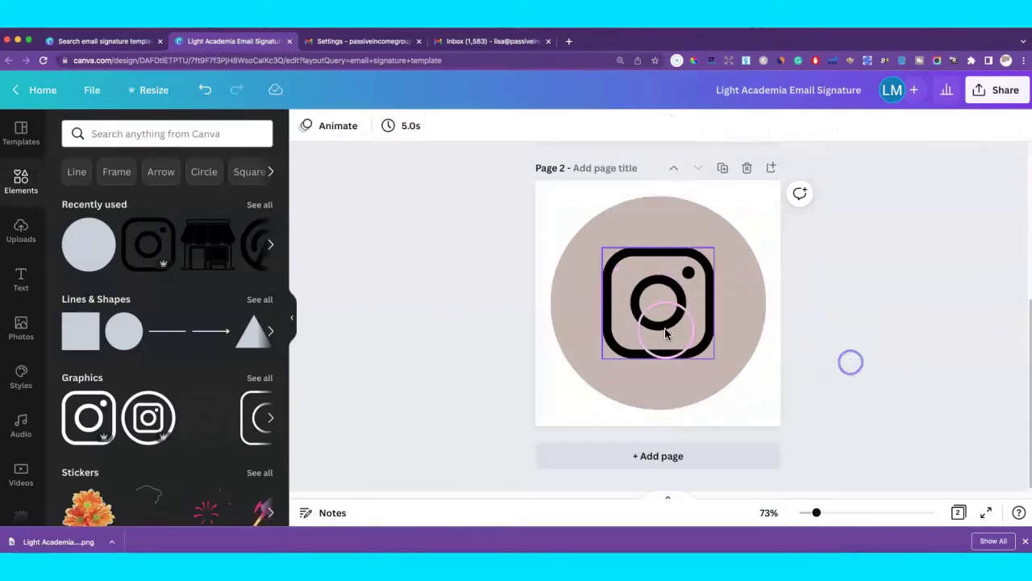
Enlarge the Instagram icon and centre it on the beige circle.
left_click(624, 344)
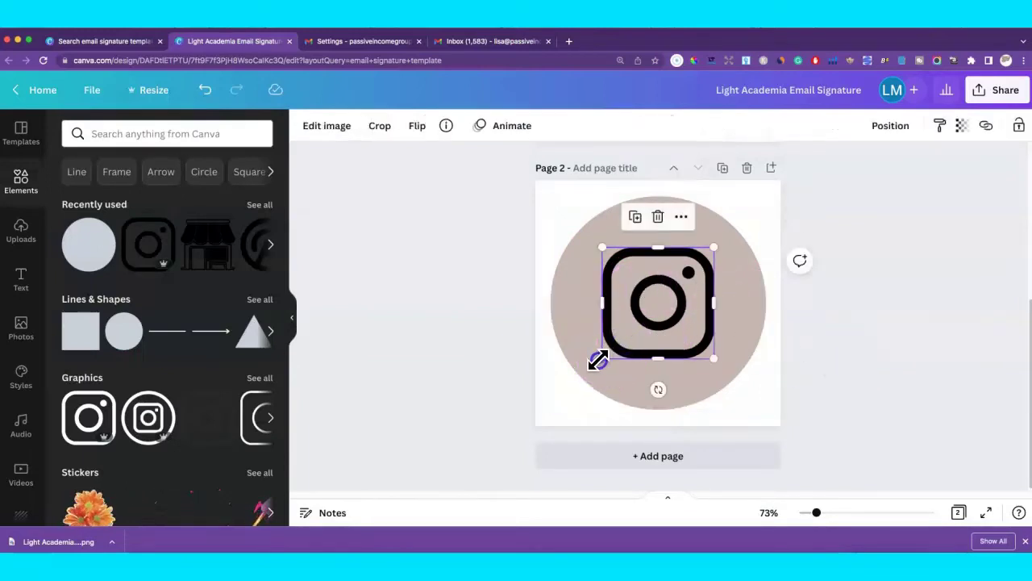
left_click_drag(598, 360, 560, 387)
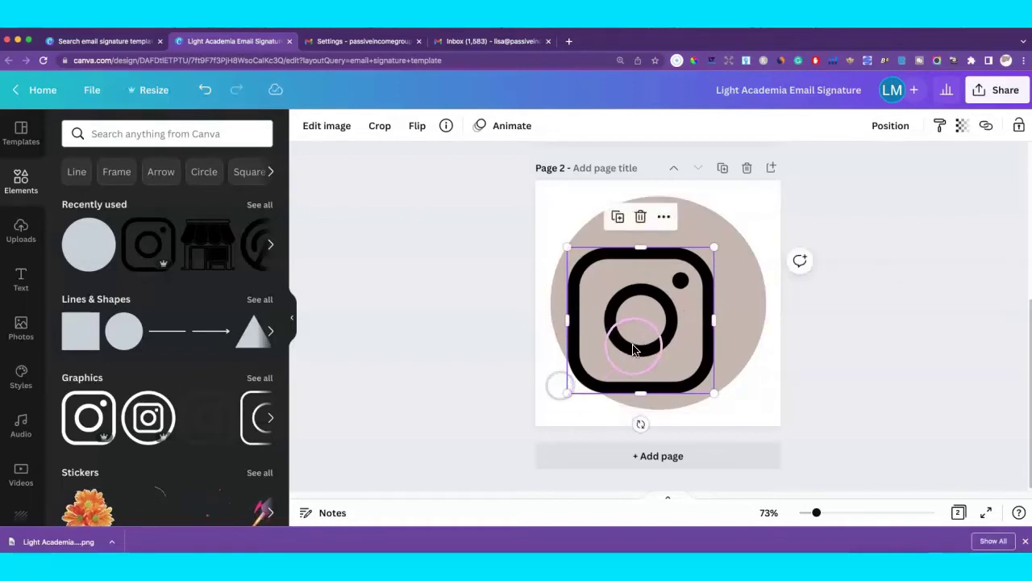
left_click_drag(633, 350, 651, 329)
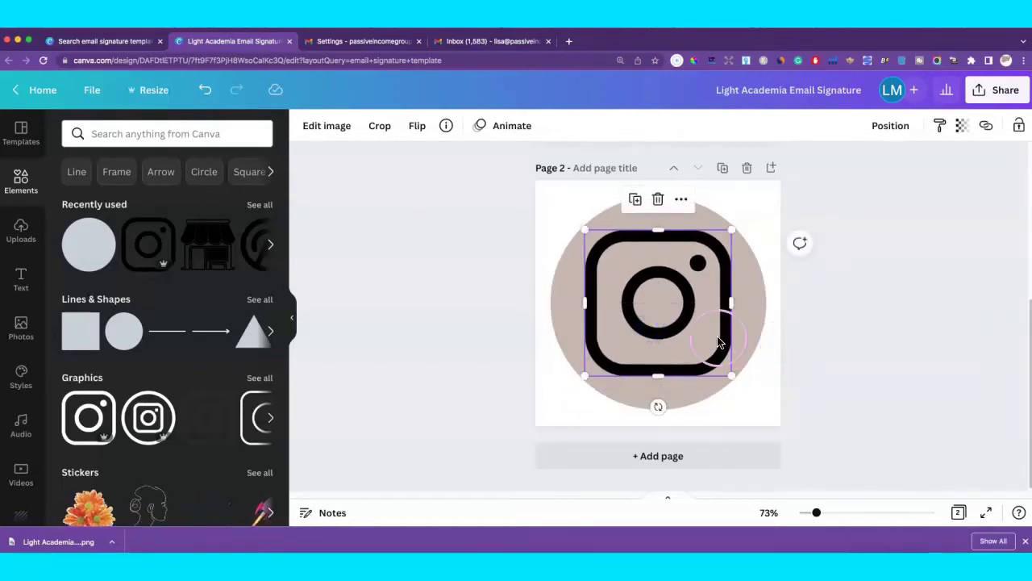
left_click(853, 345)
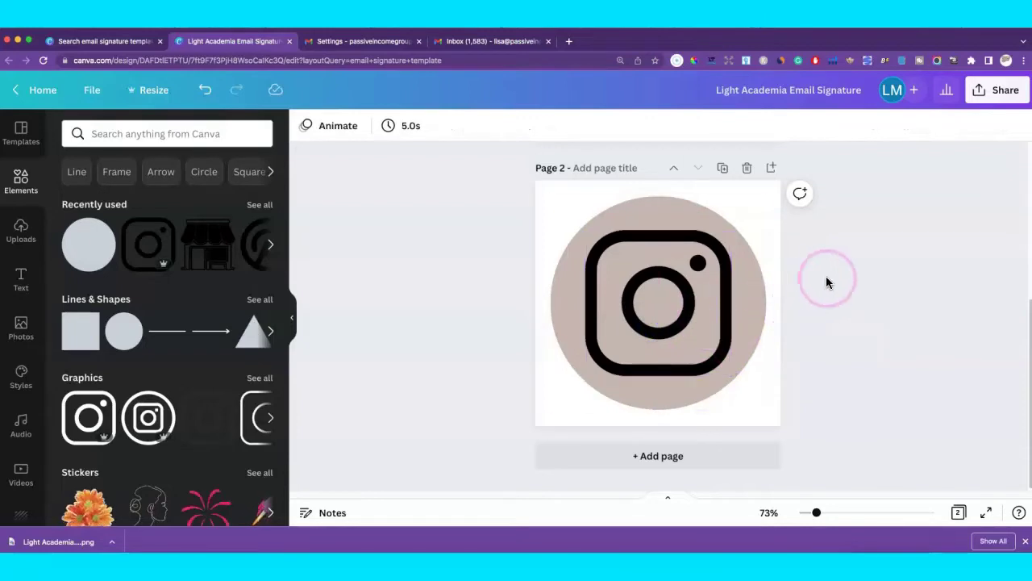
Duplicate Page 2 as Page 3 and delete the Instagram icon from the copy.
left_click(723, 171)
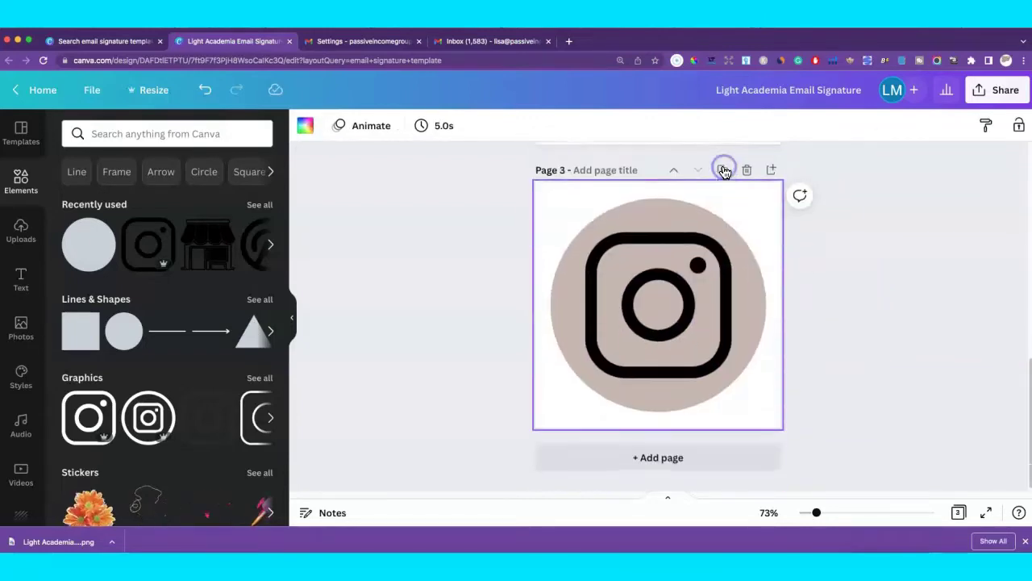
left_click(655, 320)
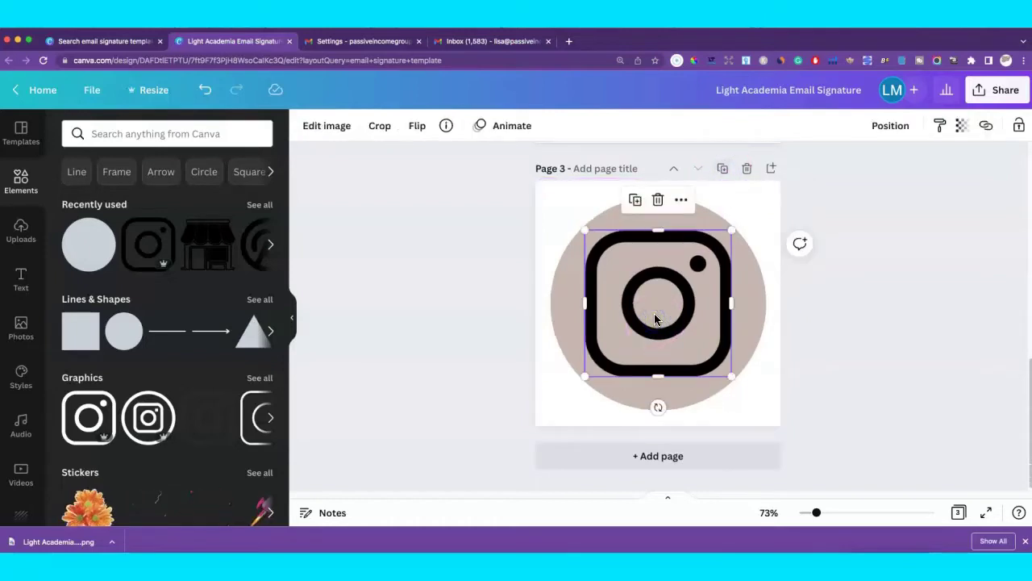
key("Delete")
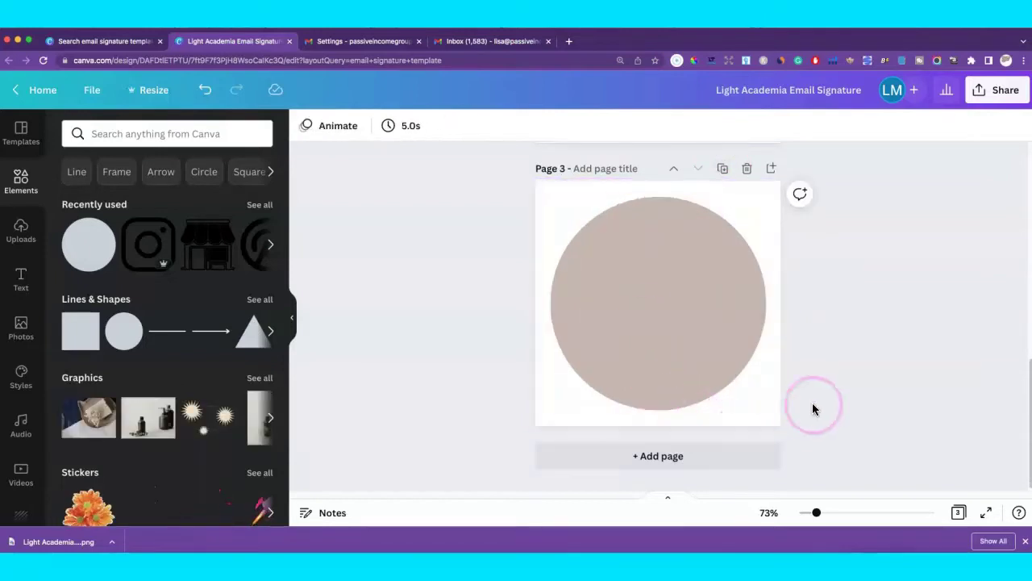
Search Elements for 'pinterest' graphics.
left_click(197, 135)
type("ointer")
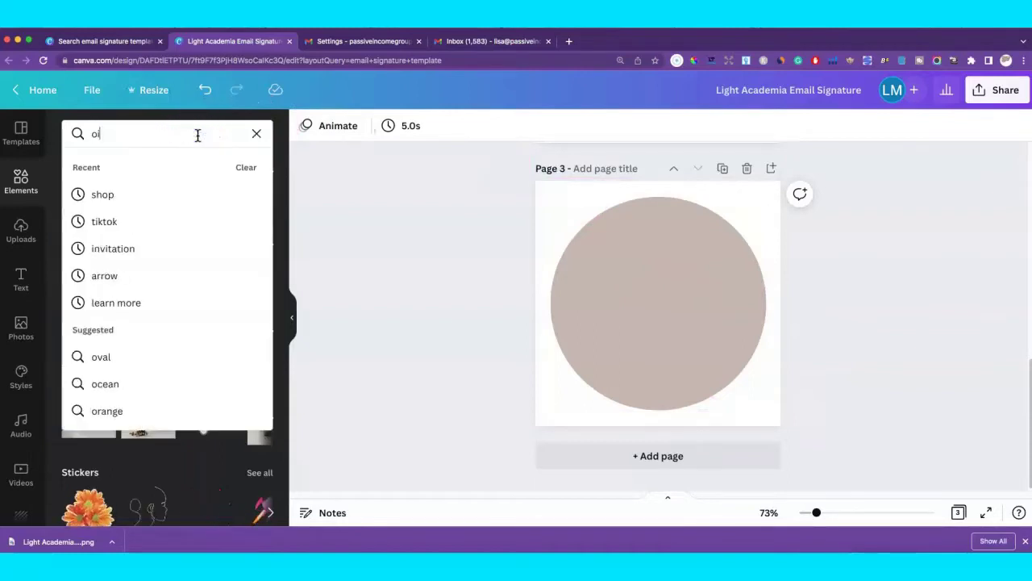
key("BackSpace")
key("BackSpace")
key("BackSpace")
key("BackSpace")
key("BackSpace")
key("BackSpace")
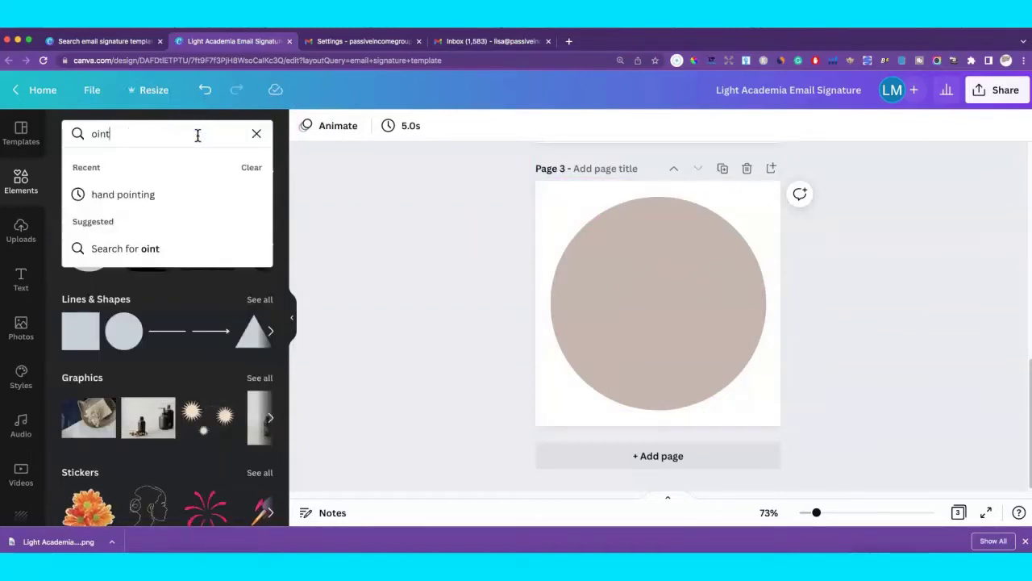
type("pinterest")
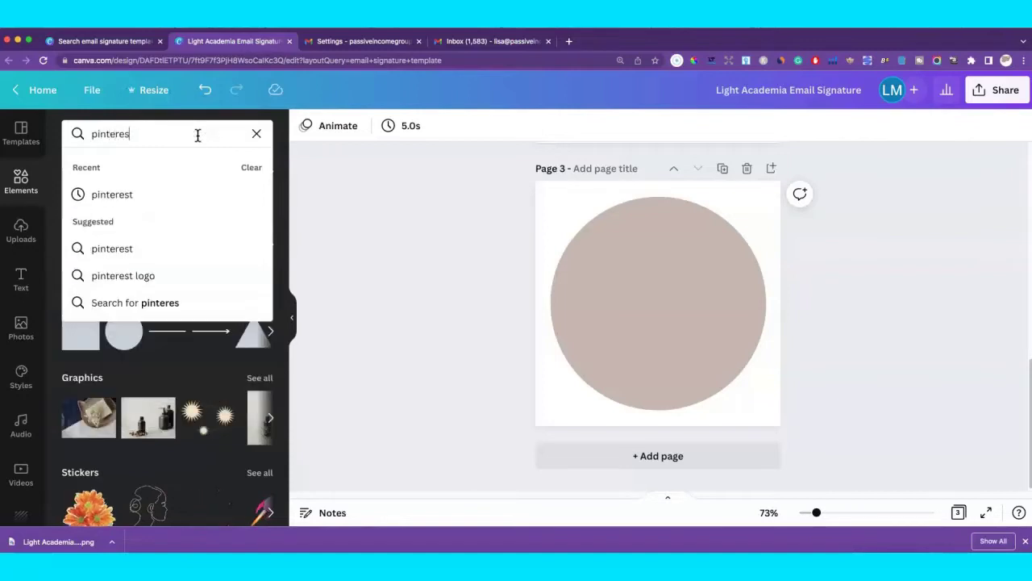
key("Return")
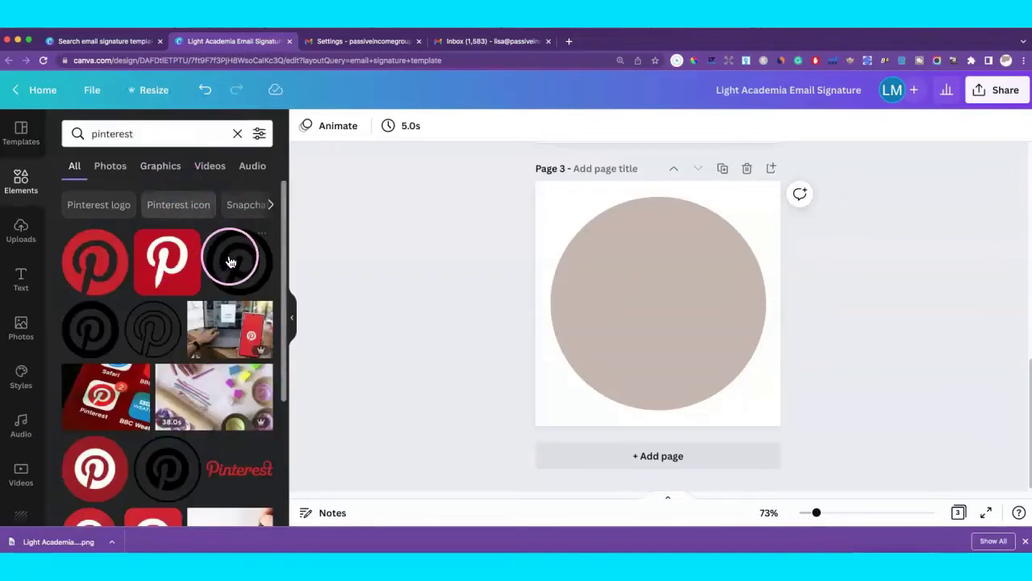
Add the black Pinterest logo, enlarge it, centre it on the circle, then duplicate the page.
left_click(242, 262)
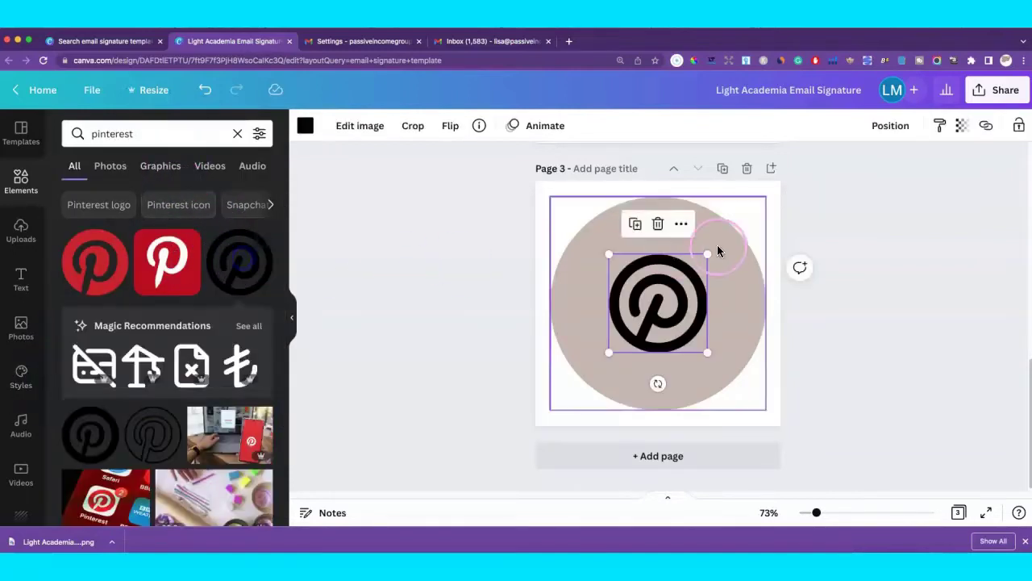
left_click_drag(709, 255, 762, 203)
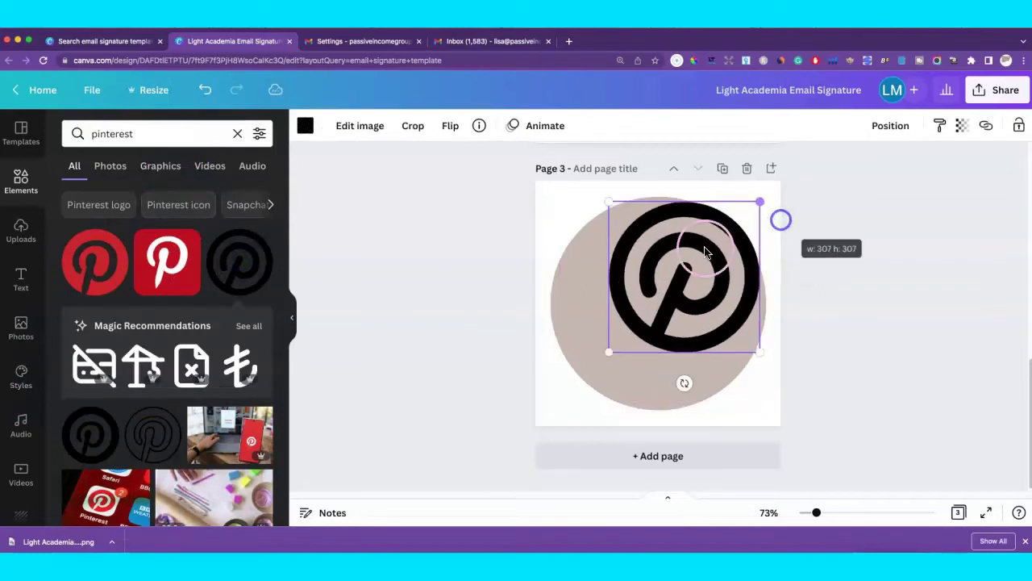
left_click_drag(678, 272, 651, 296)
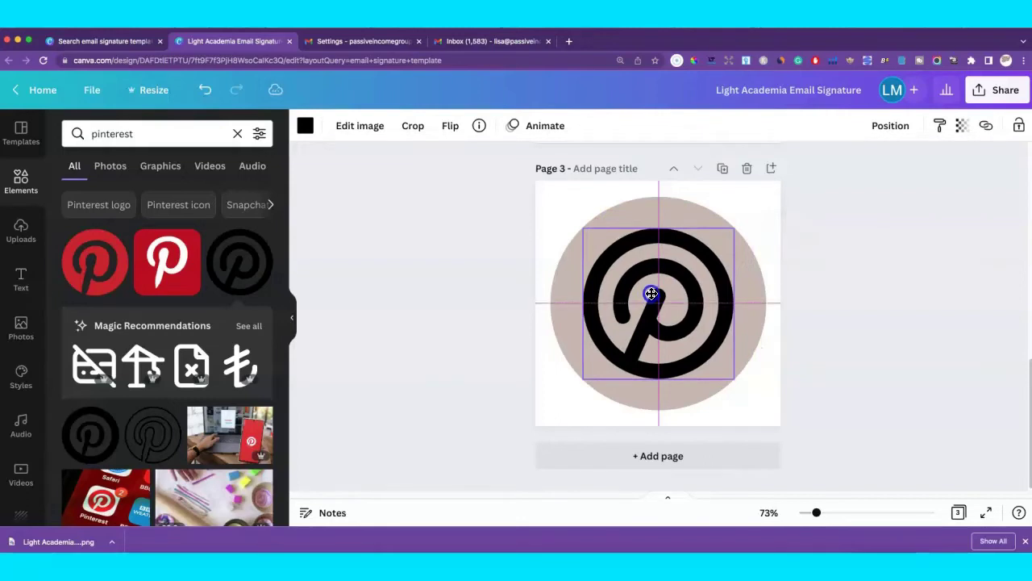
left_click(824, 309)
scroll(826, 308, "up", 5)
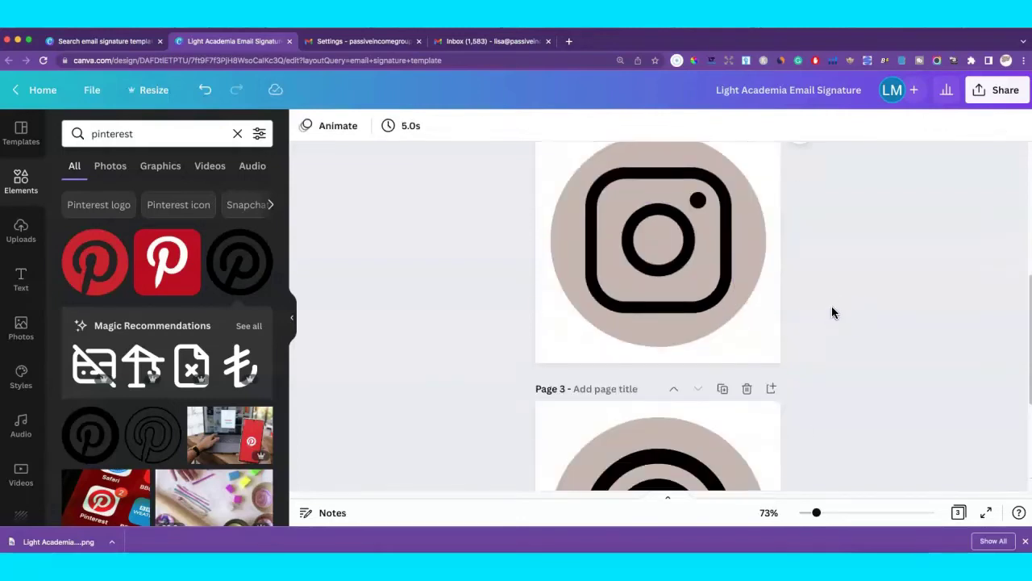
scroll(833, 305, "down", 5)
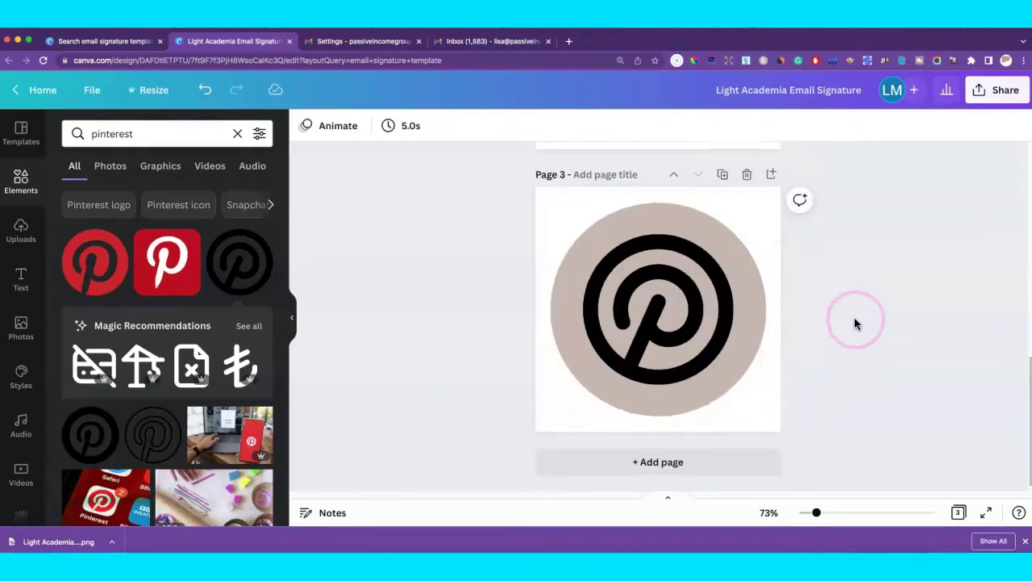
left_click(723, 177)
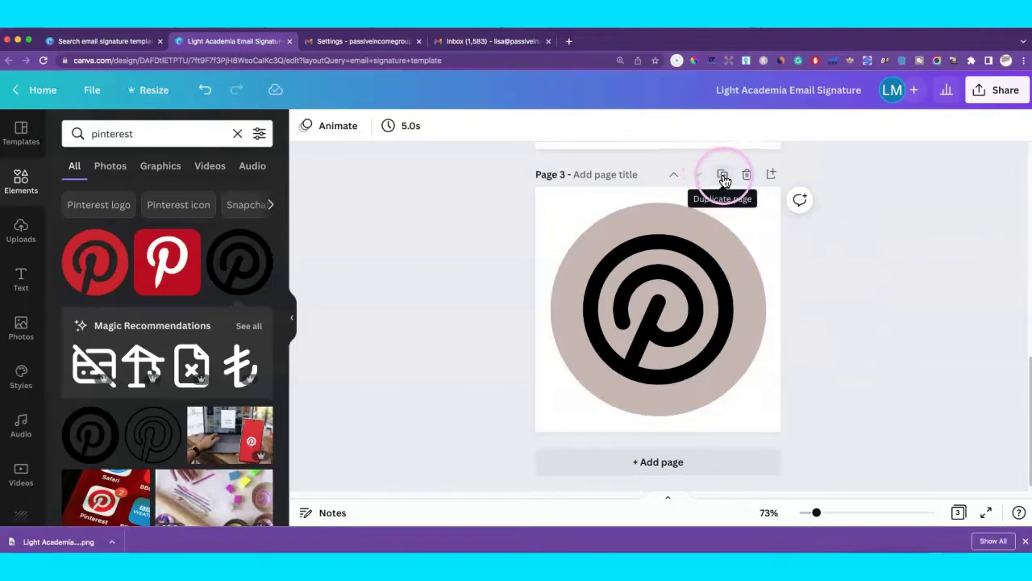
Delete the Pinterest logo from the copied page and search Elements for 'website'.
left_click(665, 298)
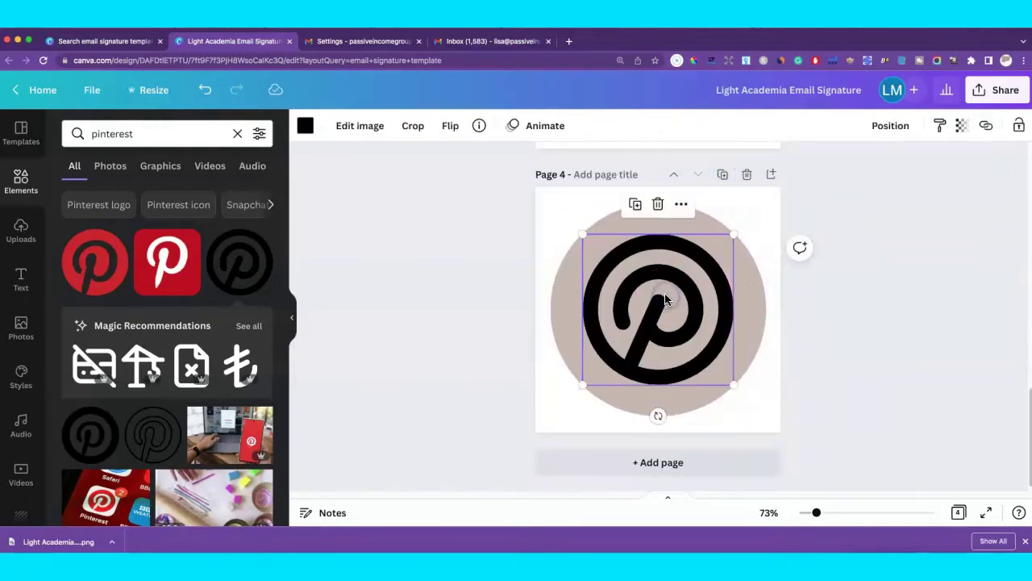
key("Delete")
left_click(110, 137)
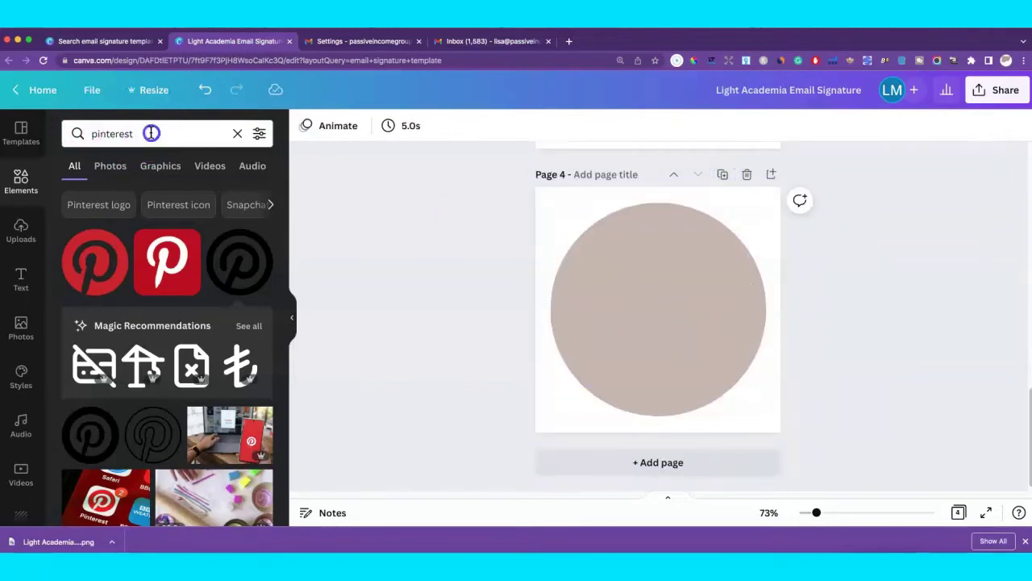
left_click_drag(151, 133, 84, 131)
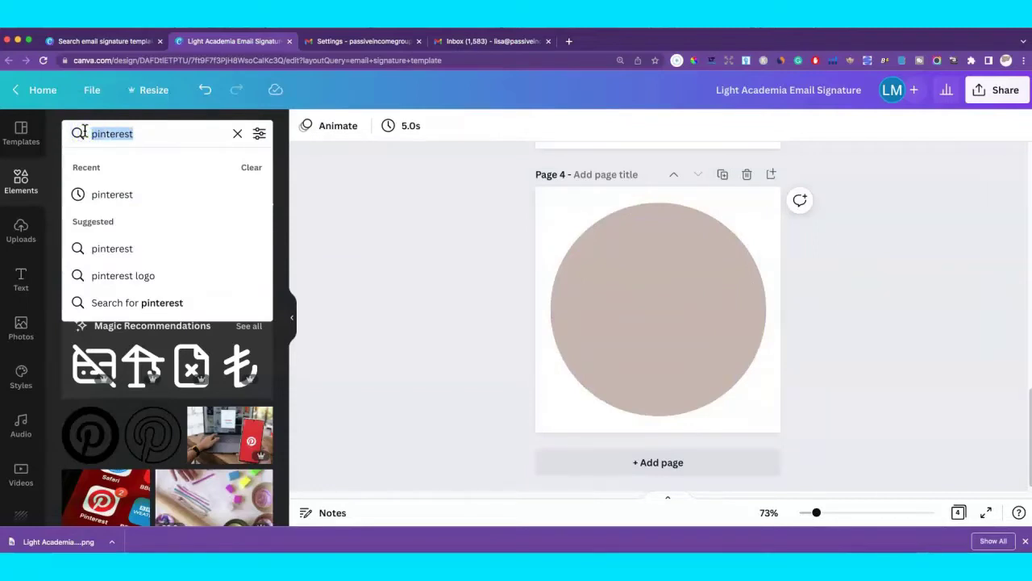
type("website")
key("Return")
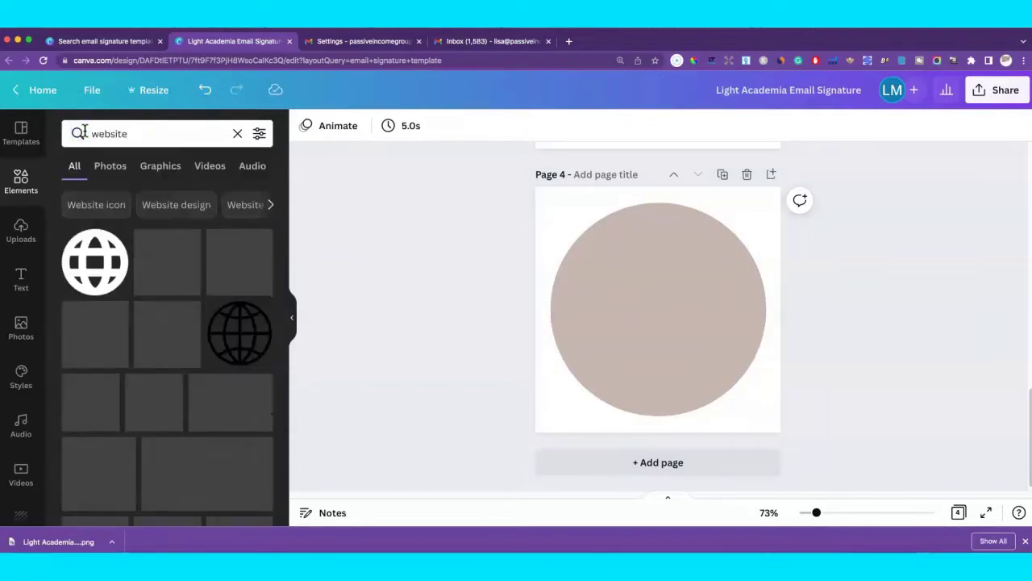
Add the black globe graphic, resize it and centre it on the beige circle.
left_click(239, 337)
left_click(645, 278)
left_click_drag(704, 258, 795, 205)
left_click_drag(710, 249, 678, 291)
left_click_drag(734, 226, 726, 234)
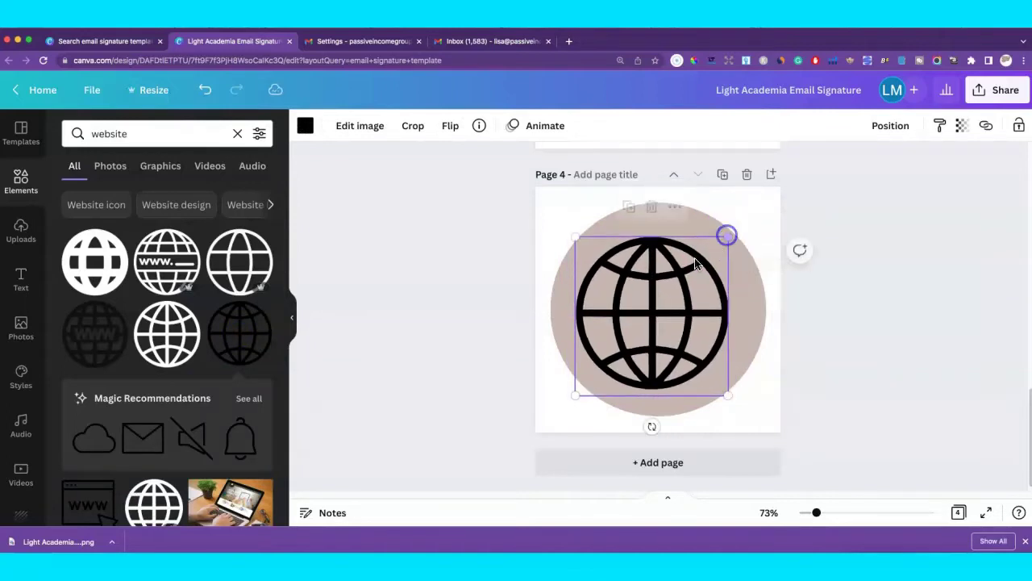
left_click_drag(671, 286, 675, 277)
left_click(806, 301)
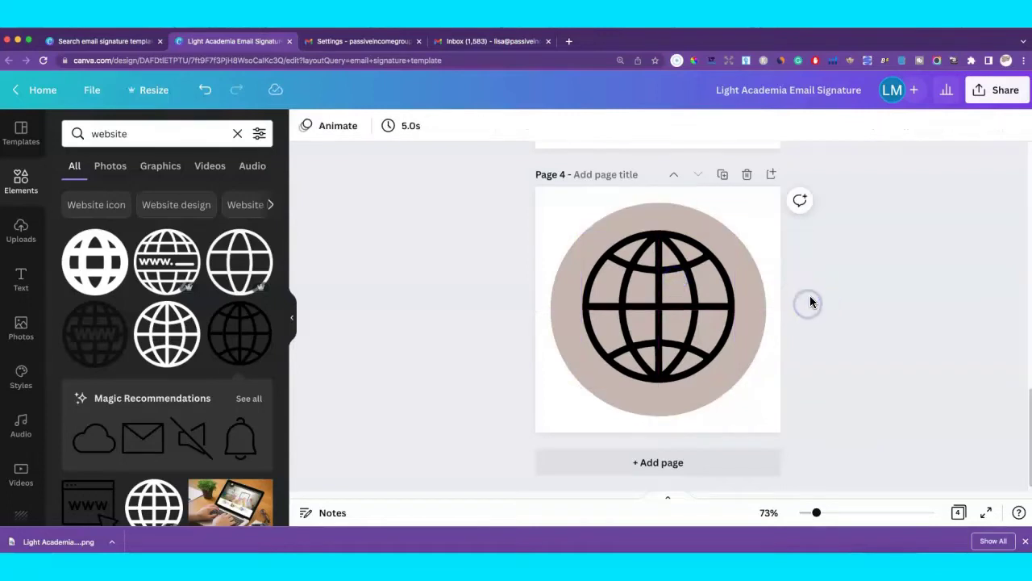
scroll(810, 295, "up", 4)
scroll(822, 300, "down", 4)
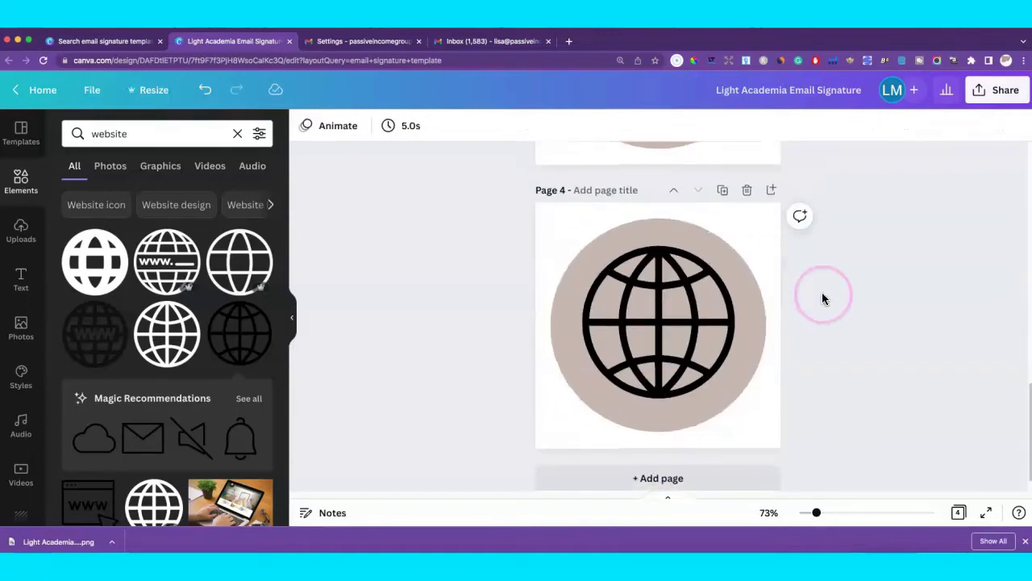
Duplicate page 4 as page 5, delete its globe, and search Elements for 'shop'.
left_click(724, 197)
left_click(659, 343)
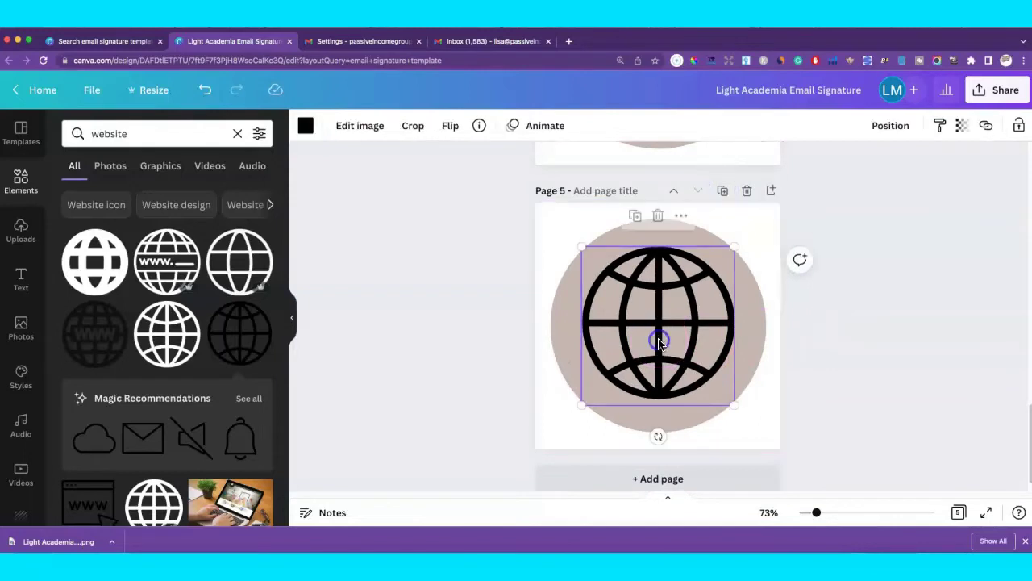
key("Delete")
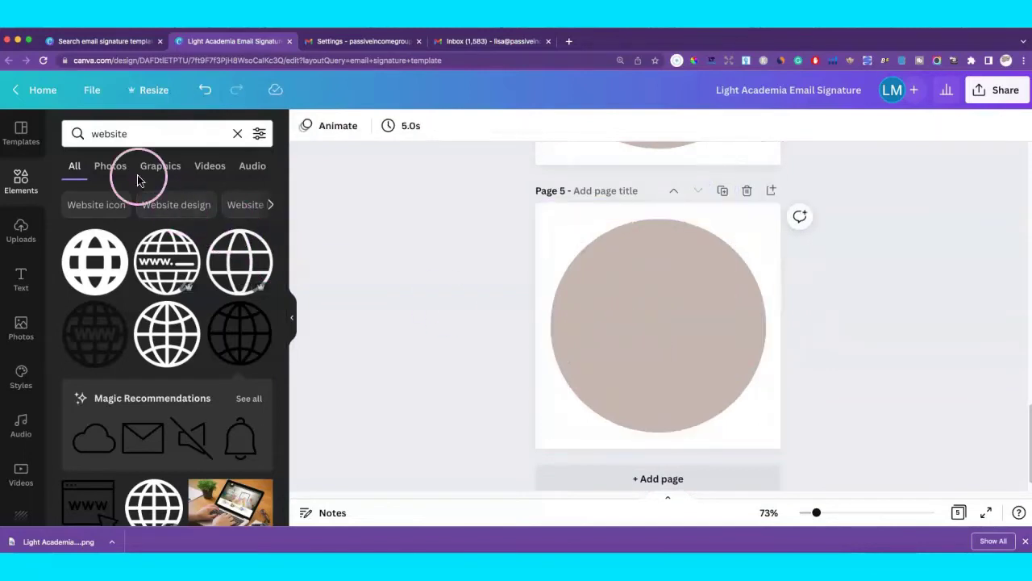
left_click_drag(142, 131, 85, 130)
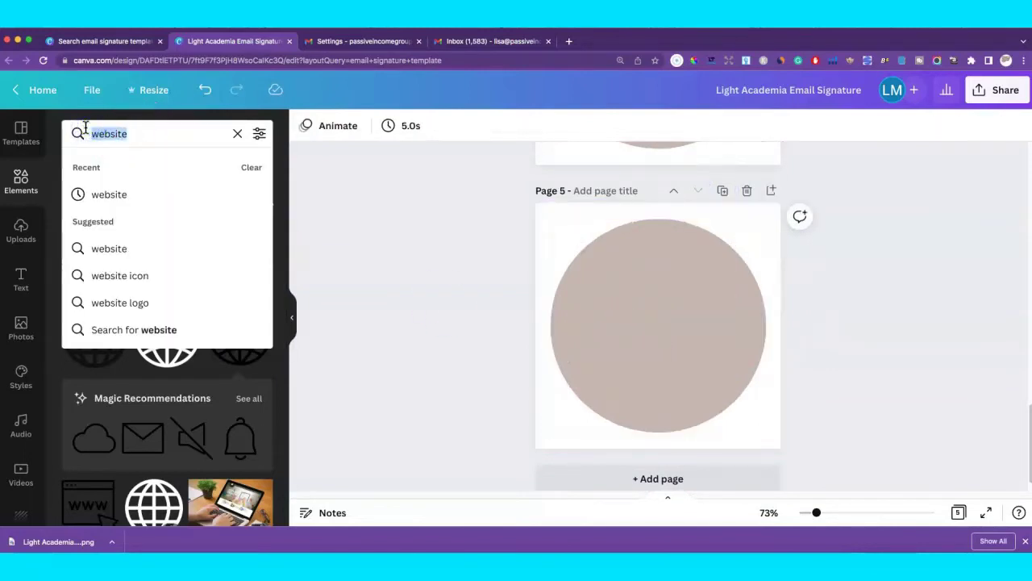
type("shop")
key("Return")
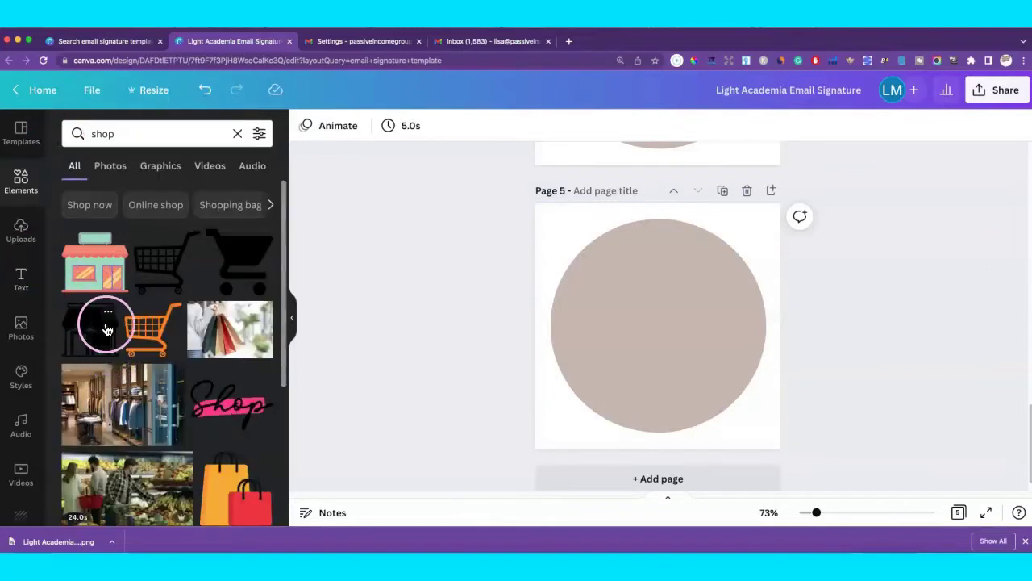
Add the black storefront icon instead of the cart, sized about 297 × 279 and centred.
left_click(232, 260)
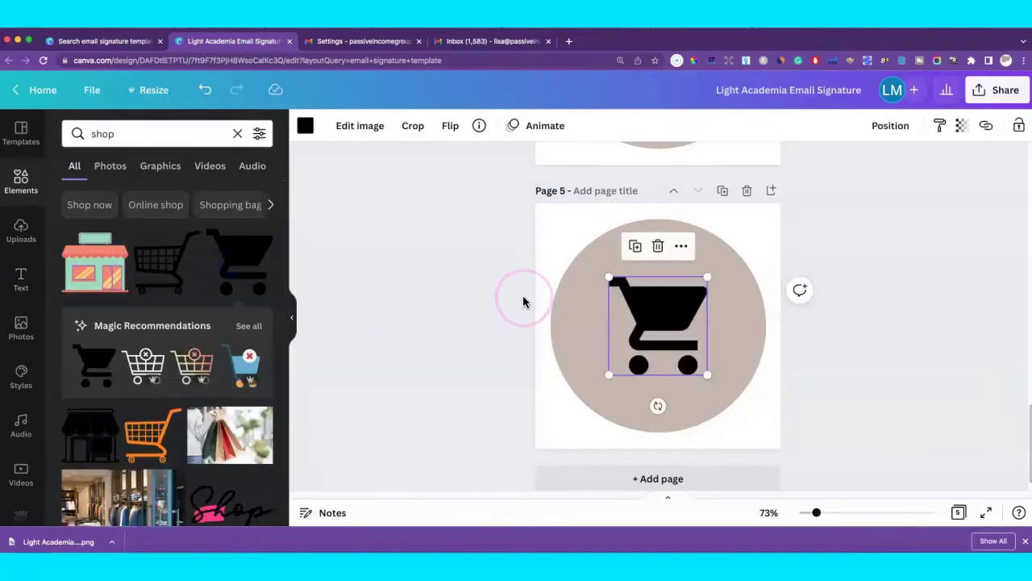
key("Delete")
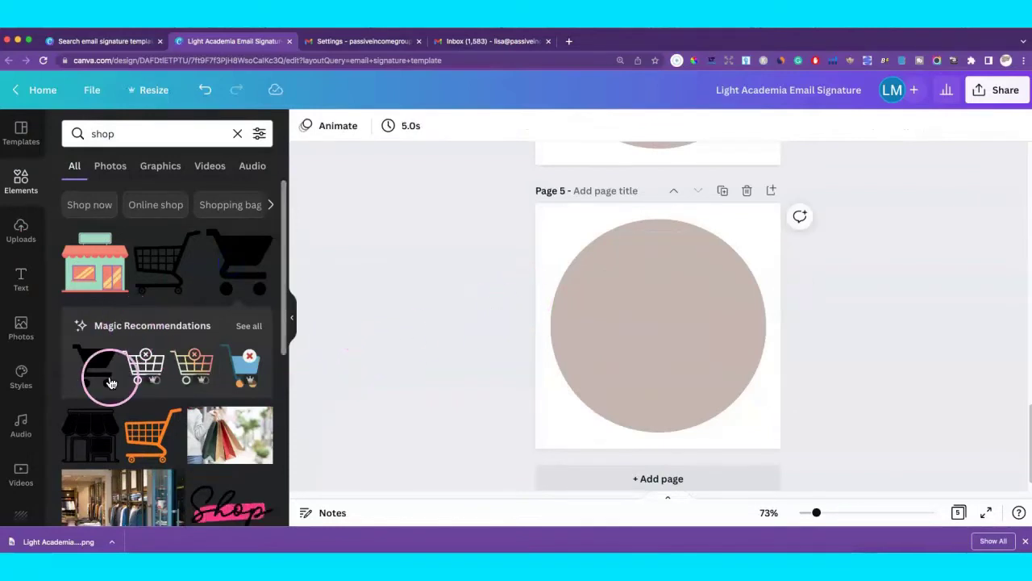
left_click(91, 431)
left_click_drag(711, 280, 678, 312)
left_click_drag(738, 251, 730, 264)
left_click_drag(682, 318, 687, 313)
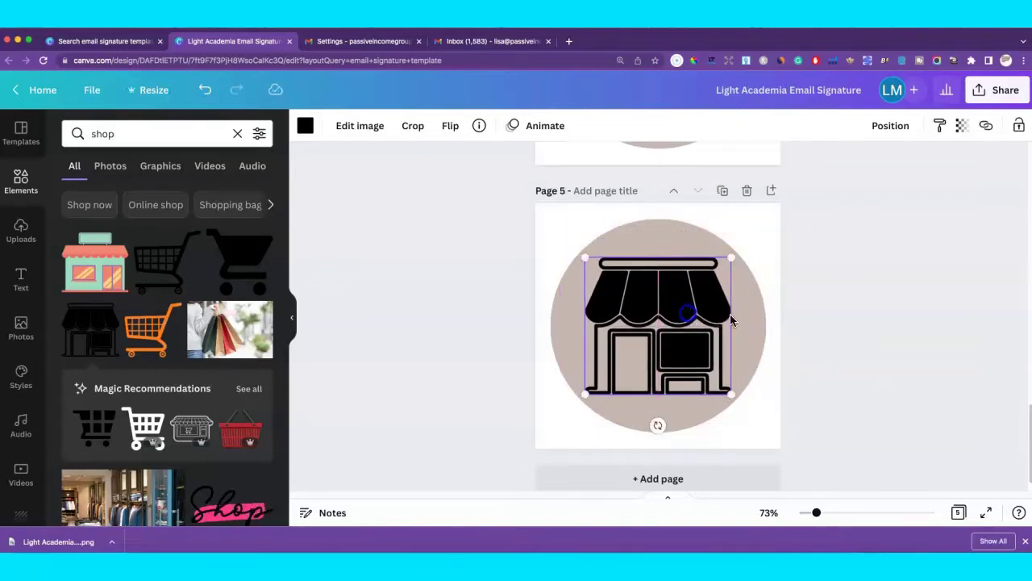
left_click(860, 331)
scroll(841, 321, "up", 4)
left_click(700, 256)
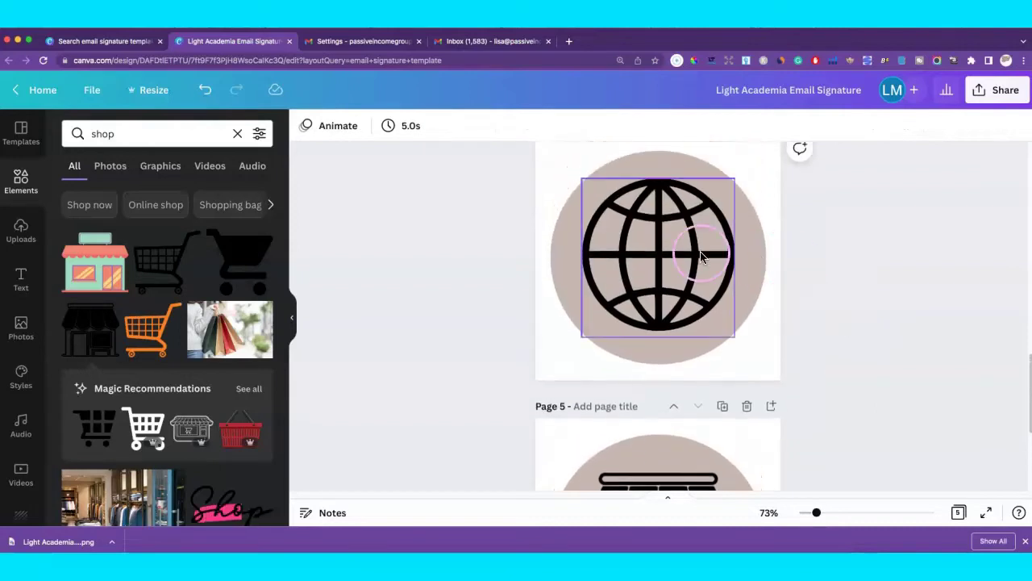
Select page 2 and limit the Share > Download page selection to Page 2 only.
scroll(838, 251, "up", 10)
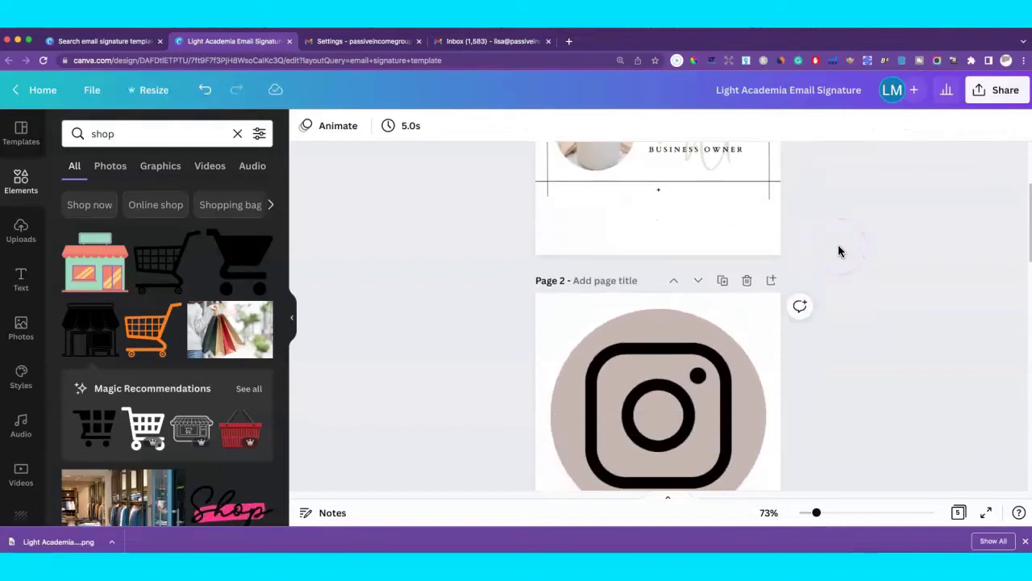
scroll(847, 251, "down", 3)
left_click(745, 185)
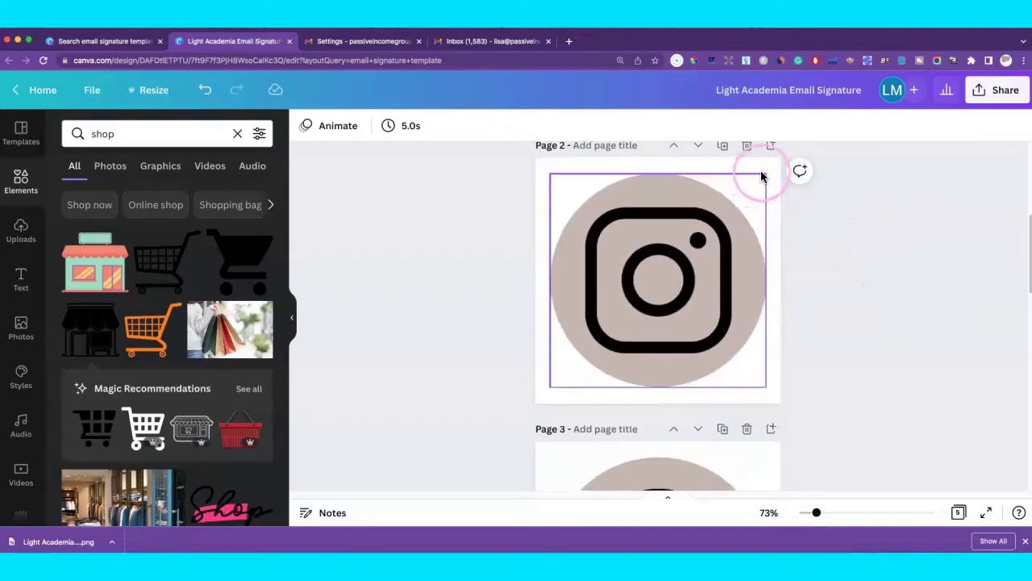
left_click(763, 174)
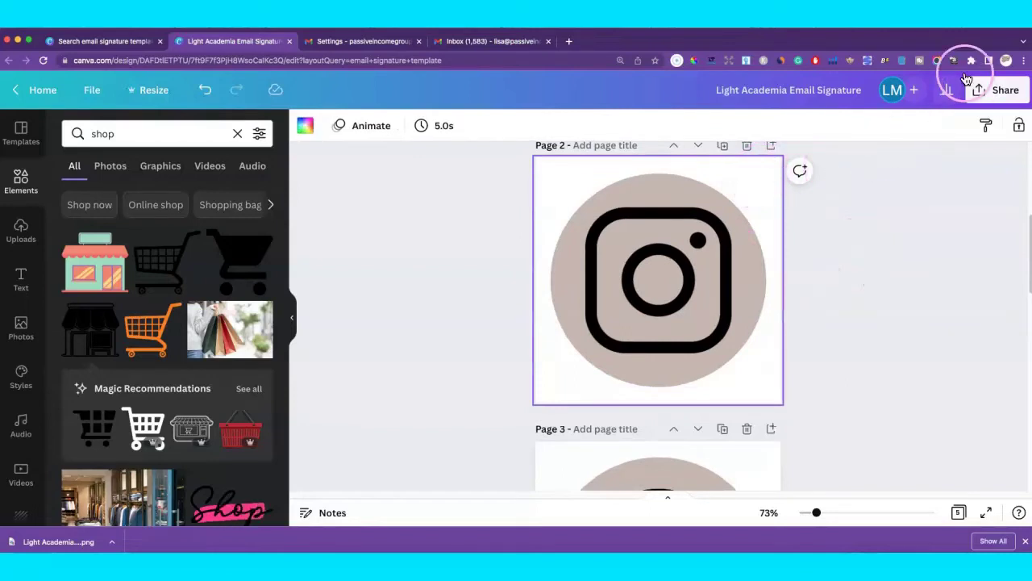
left_click(993, 89)
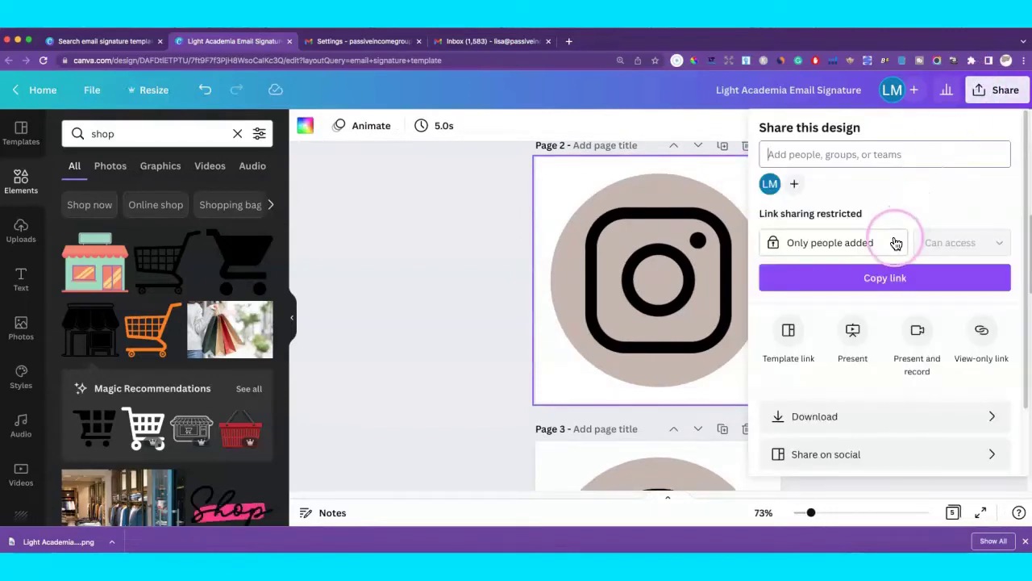
scroll(895, 243, "down", 2)
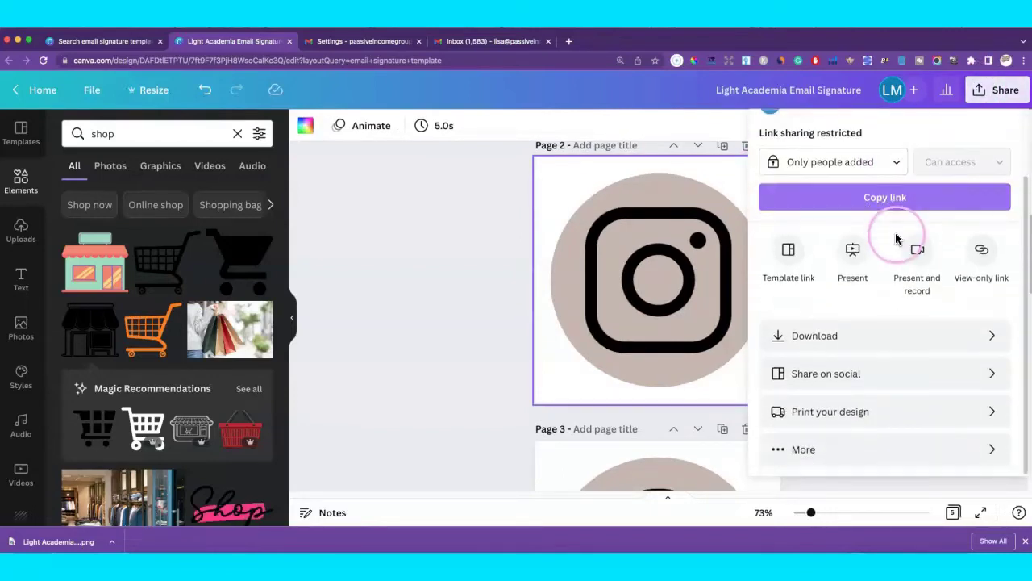
left_click(884, 339)
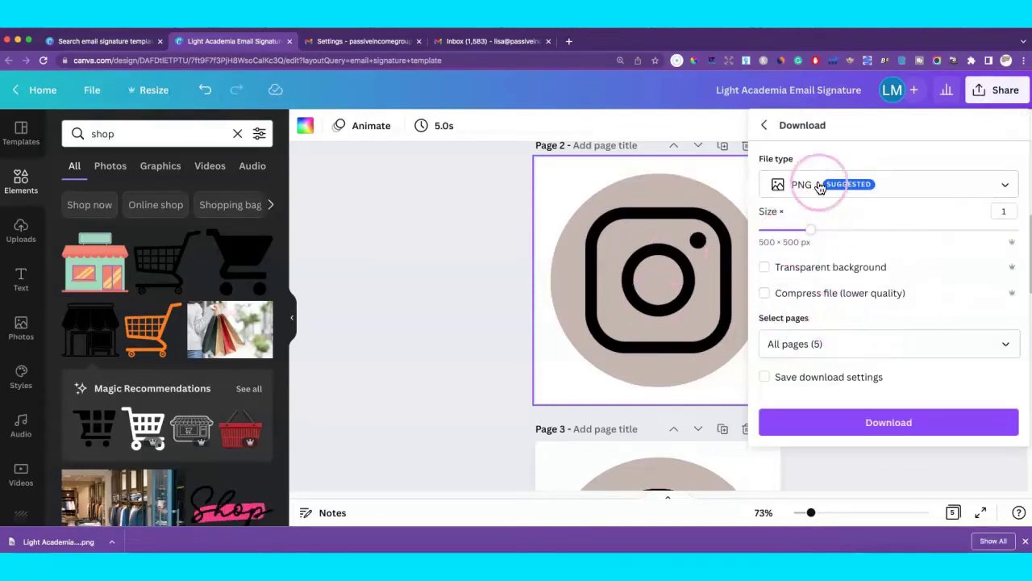
left_click(1007, 344)
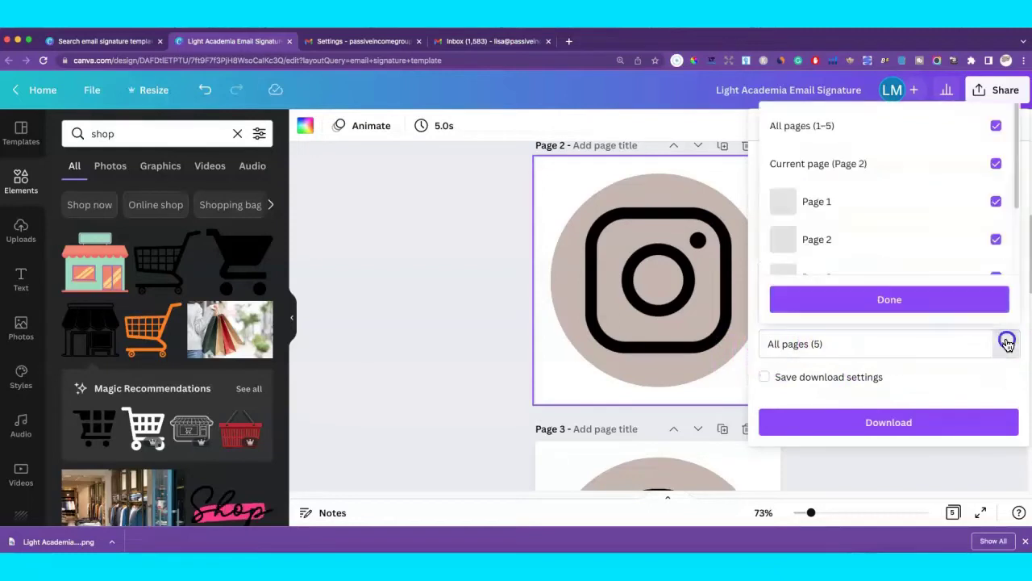
left_click(996, 128)
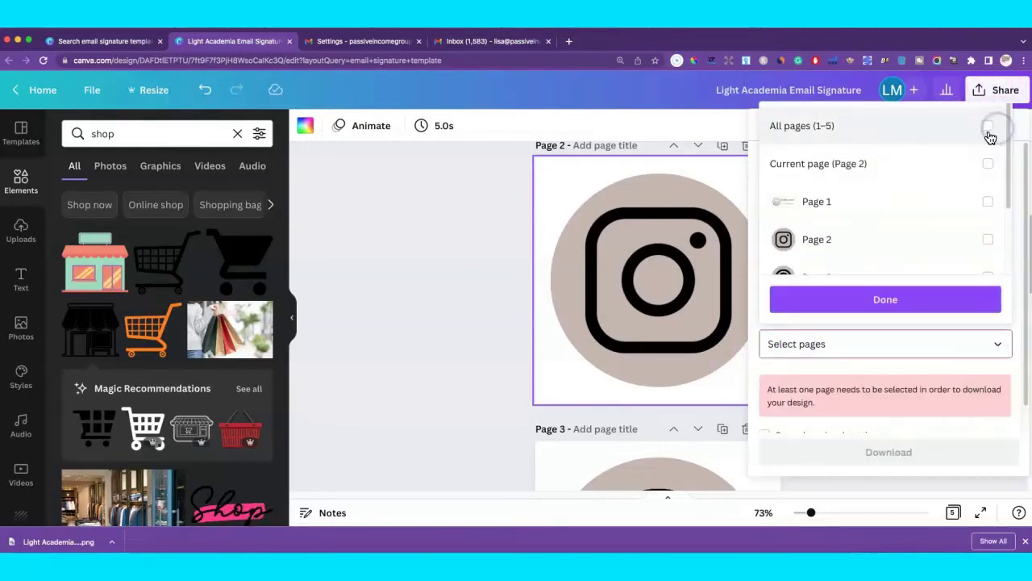
left_click(992, 239)
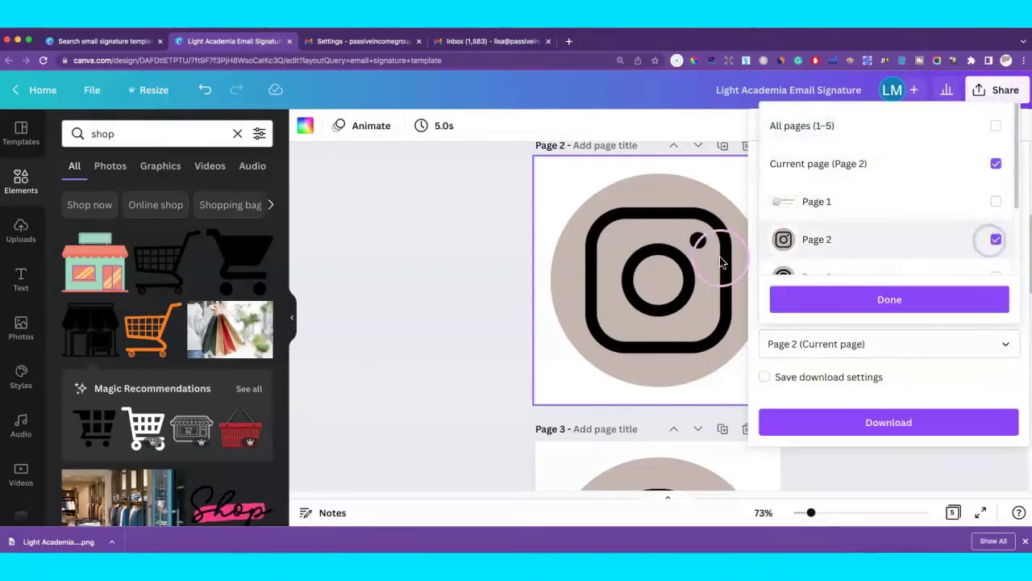
left_click(835, 297)
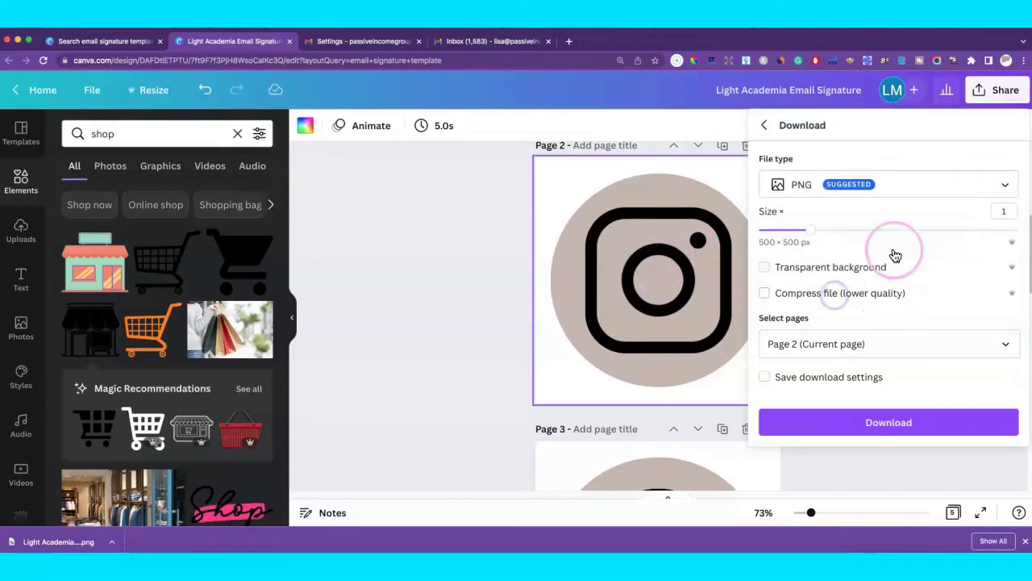
Enable transparent background and download the Instagram icon as a 500 × 500 PNG.
left_click(764, 269)
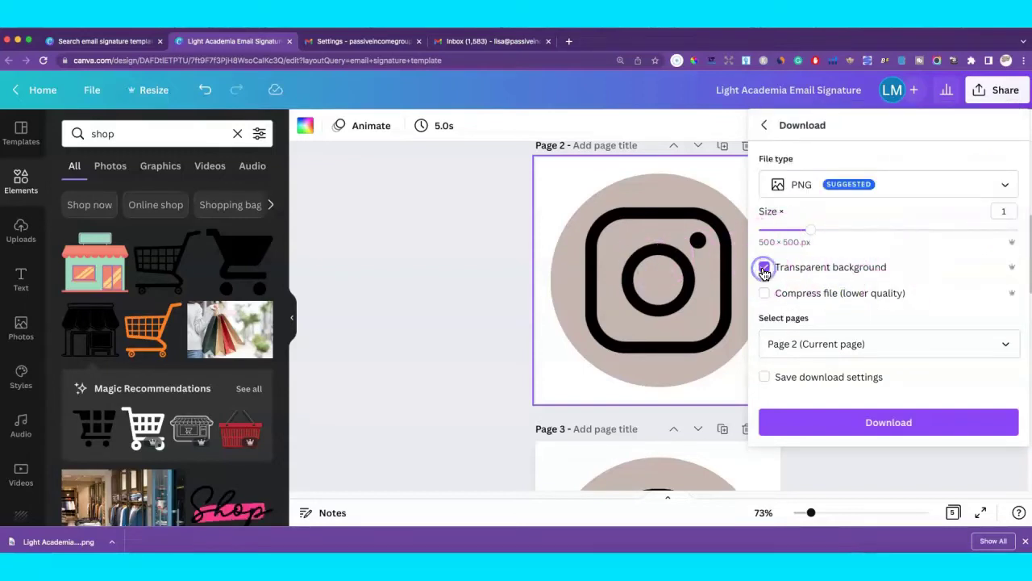
left_click(884, 433)
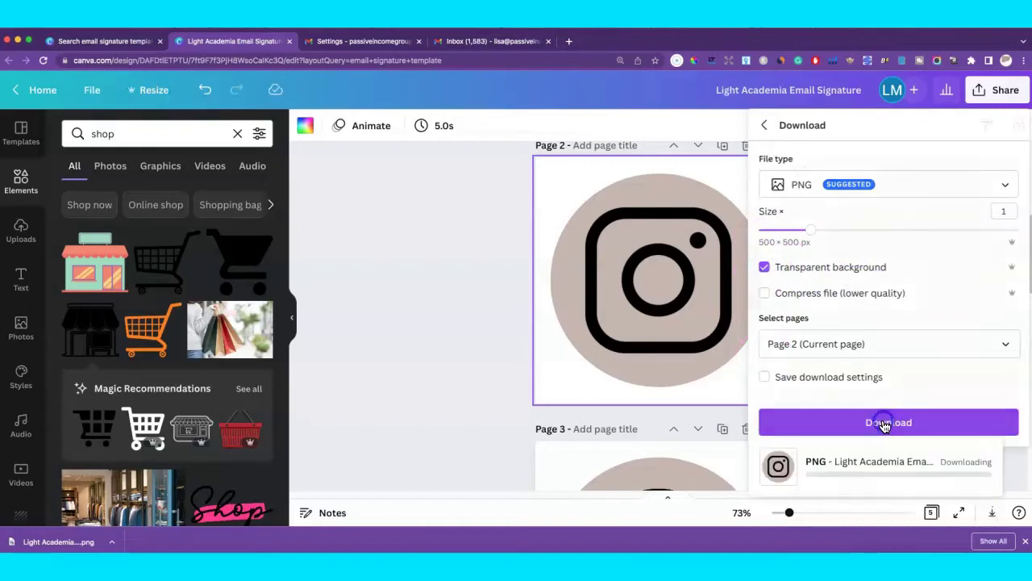
left_click(491, 261)
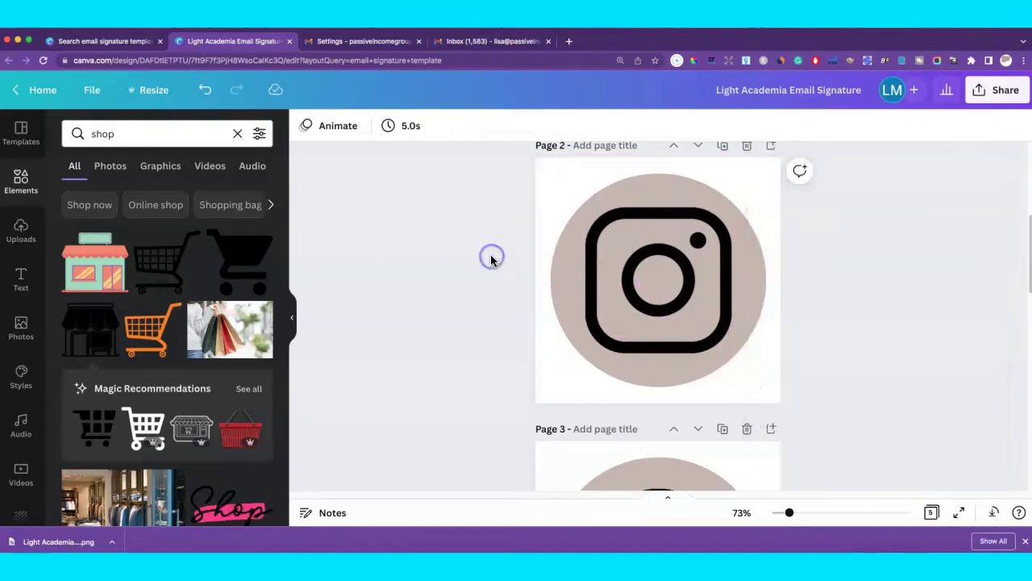
scroll(494, 260, "down", 5)
left_click(513, 261)
scroll(516, 262, "down", 2)
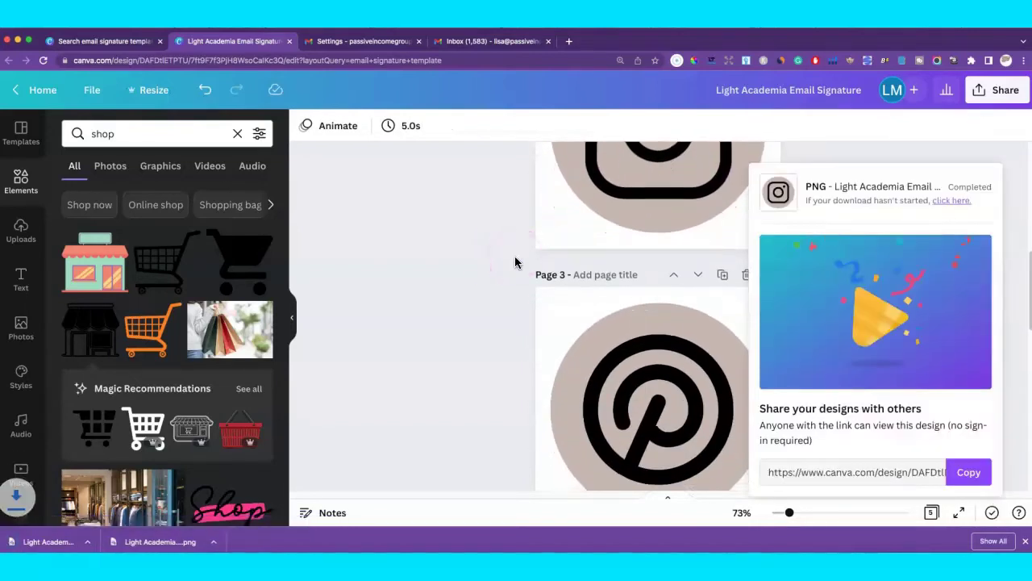
Download only Page 3's Pinterest icon as a 500 × 500 PNG with transparent background.
left_click(564, 233)
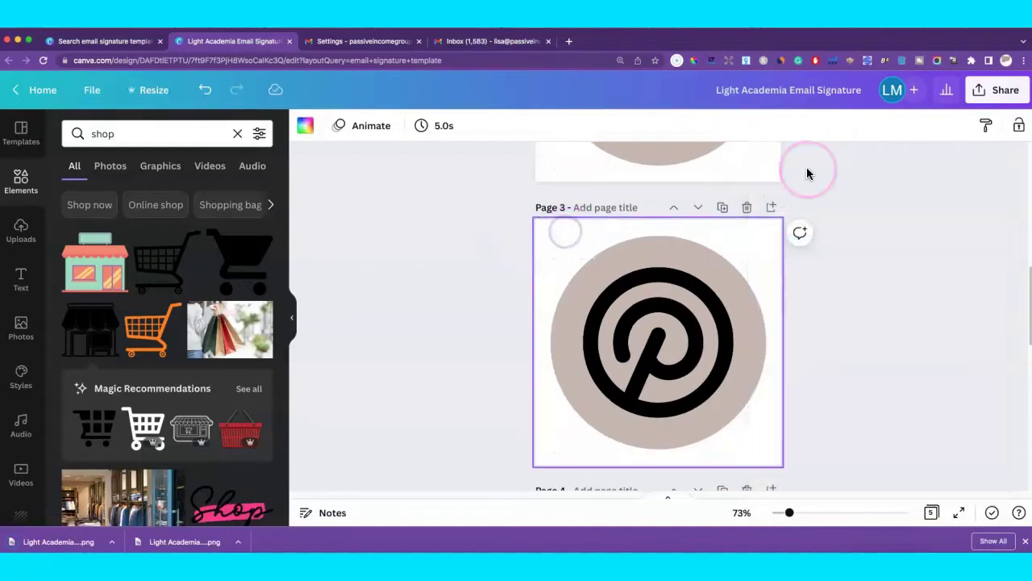
left_click(997, 90)
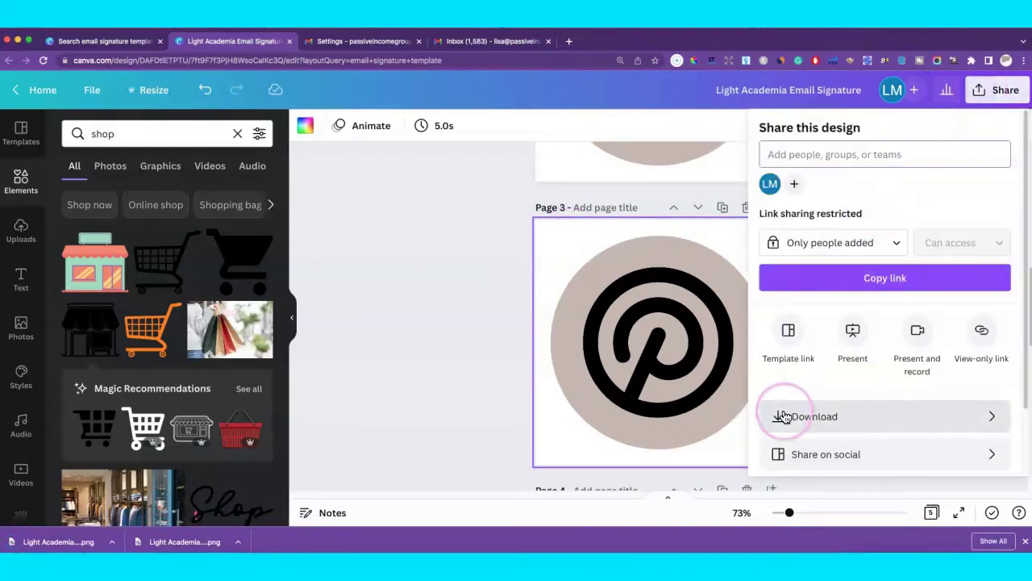
left_click(826, 420)
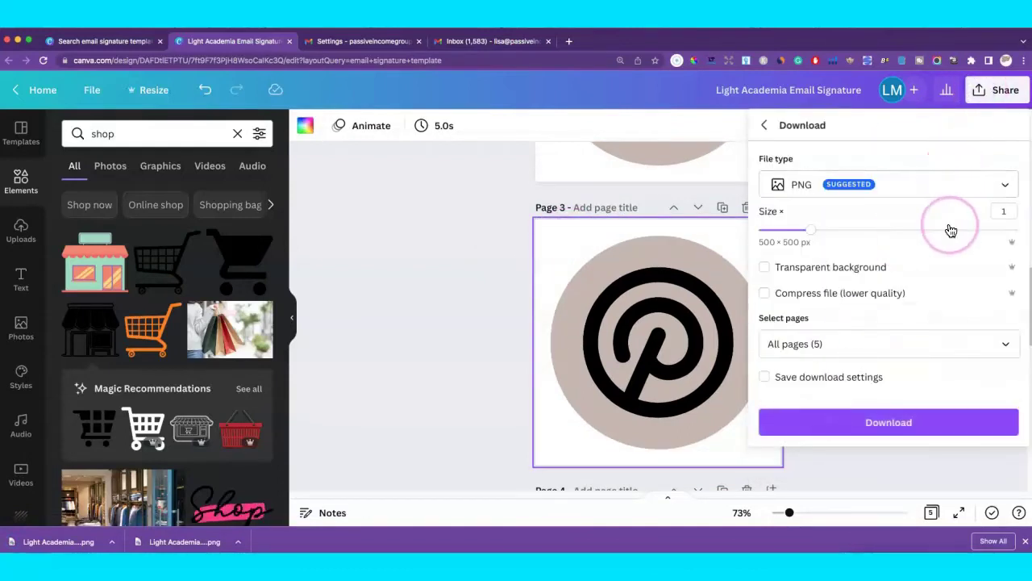
left_click(1008, 344)
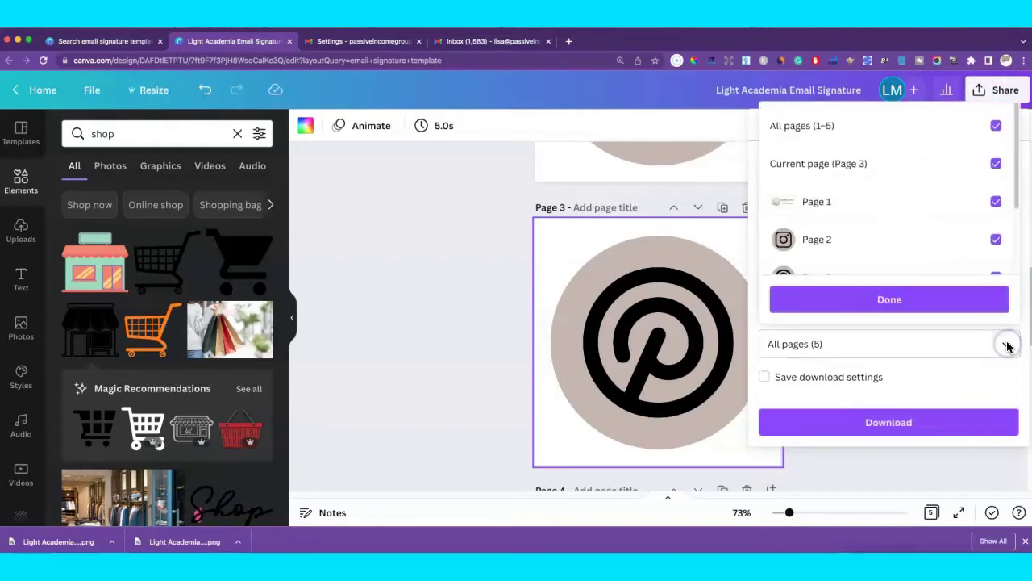
left_click(997, 126)
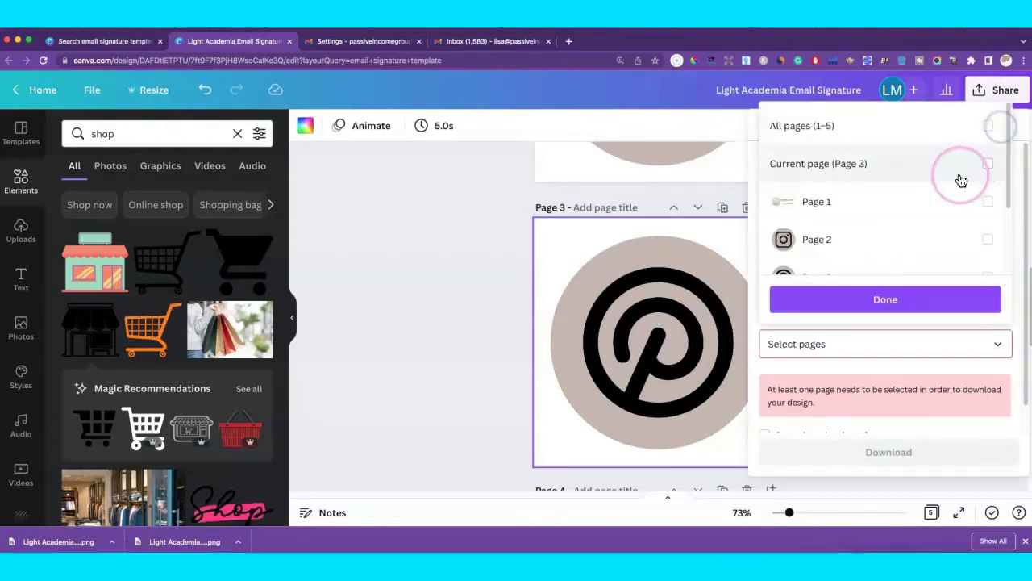
scroll(958, 176, "down", 1)
left_click(886, 302)
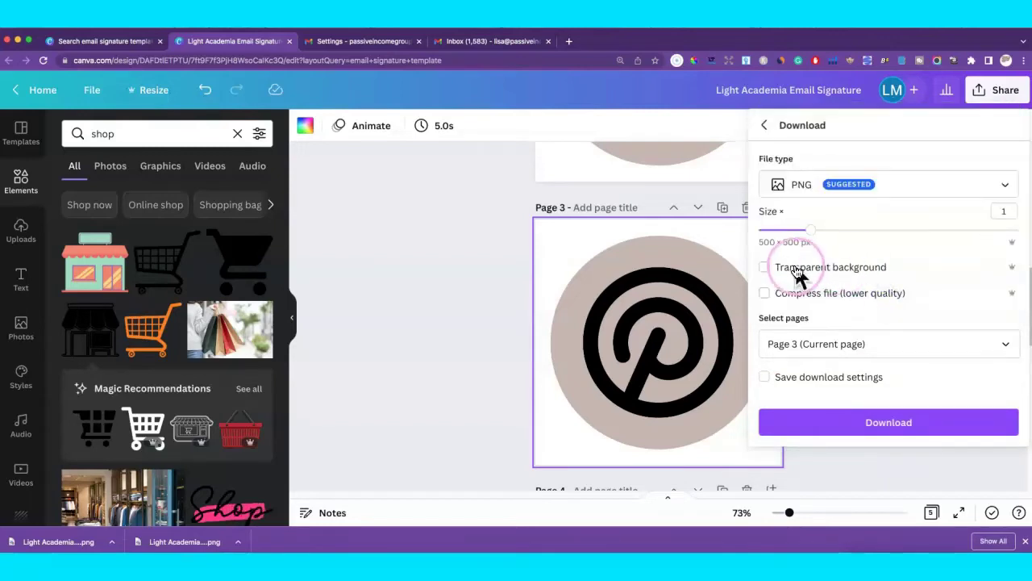
left_click(767, 267)
left_click(890, 433)
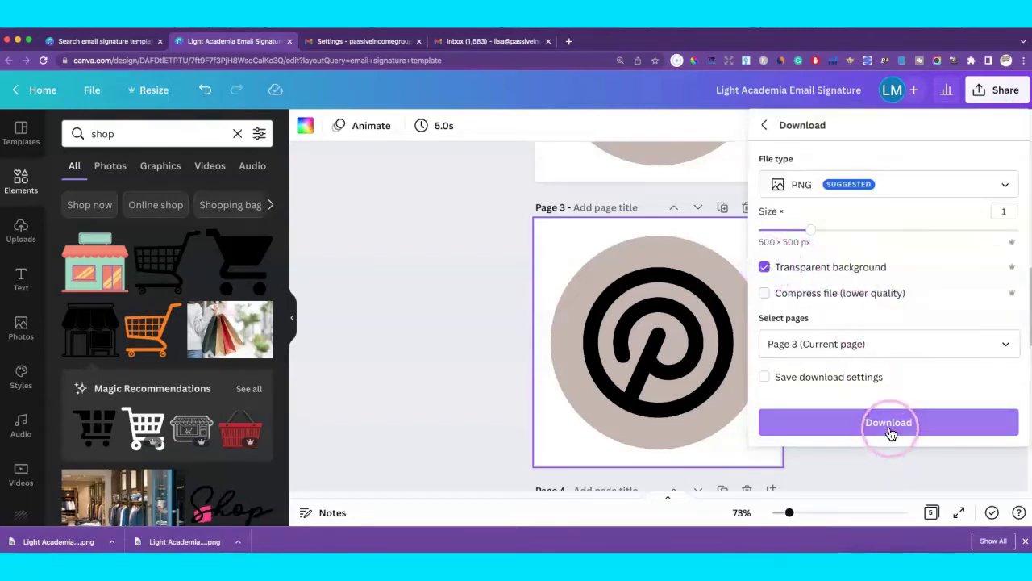
left_click(479, 246)
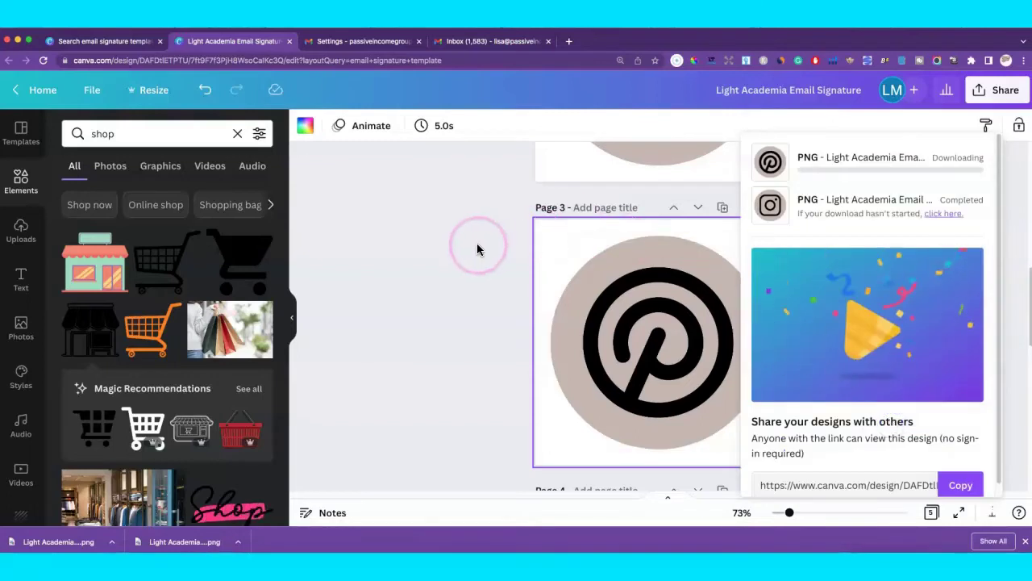
Select page 4 and set the Download page selection to Page 4 only.
left_click(517, 253)
scroll(517, 252, "down", 5)
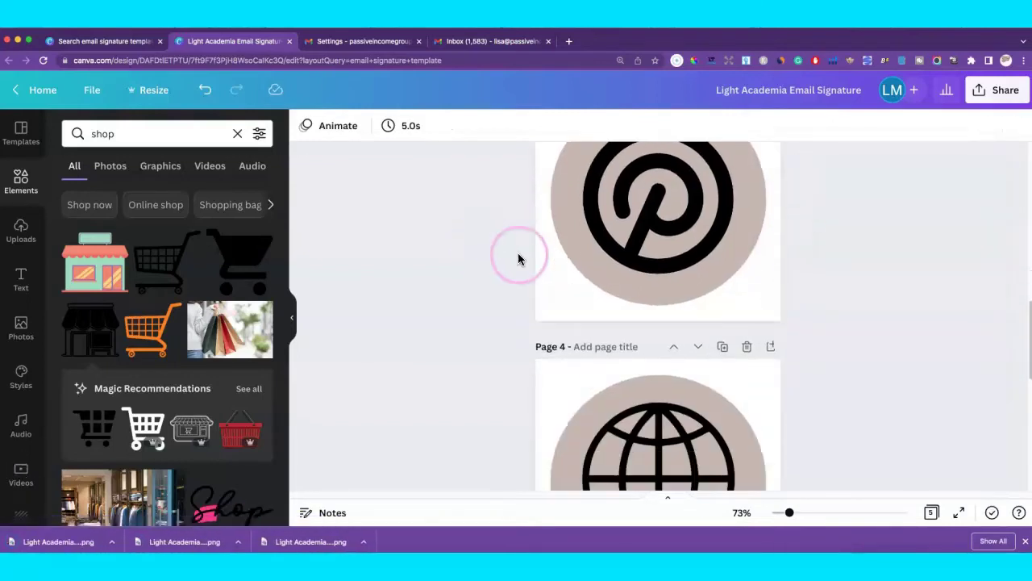
left_click(553, 310)
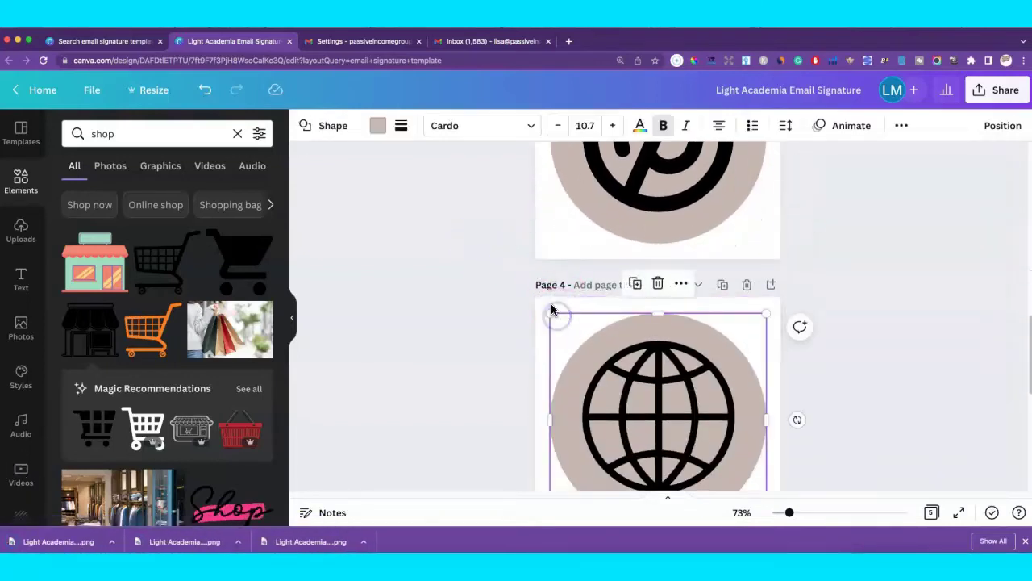
left_click(988, 91)
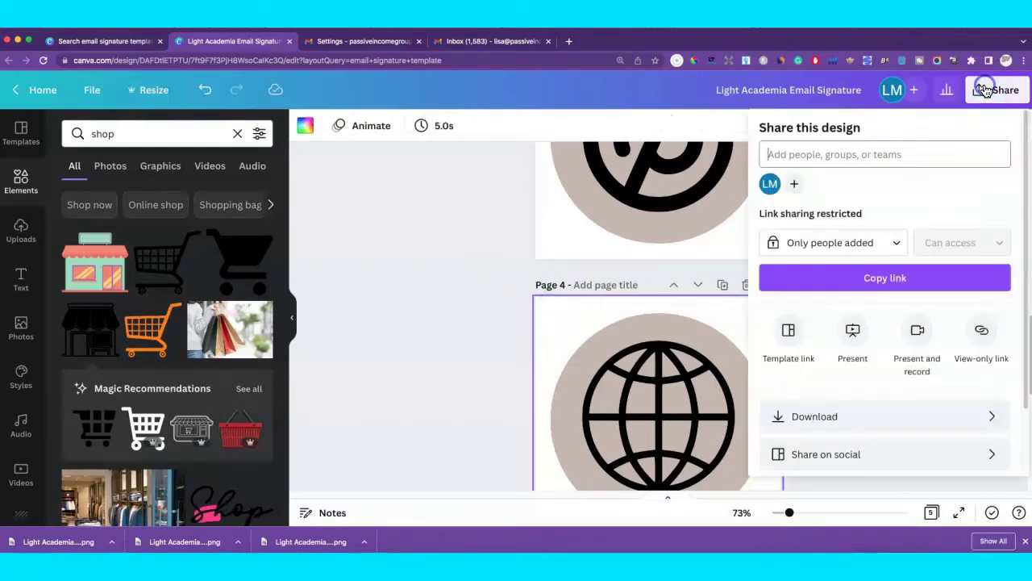
left_click(873, 247)
left_click(838, 418)
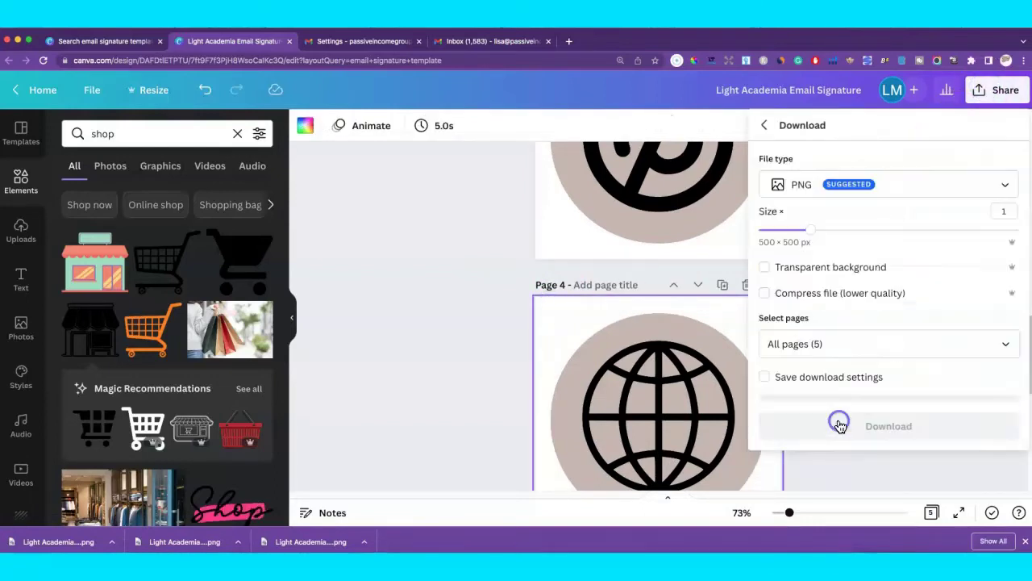
left_click(837, 242)
left_click(837, 348)
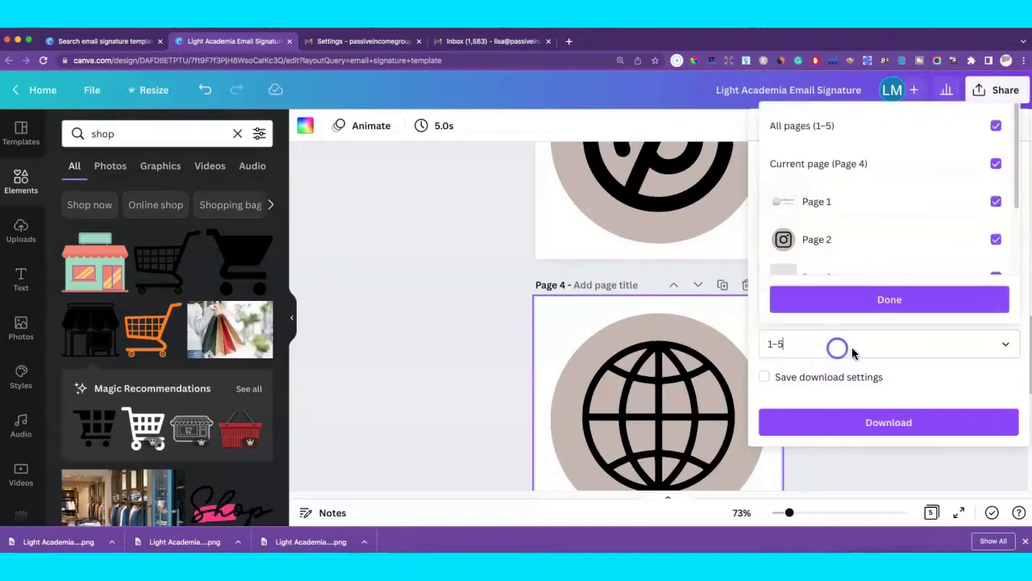
left_click(994, 309)
left_click(993, 126)
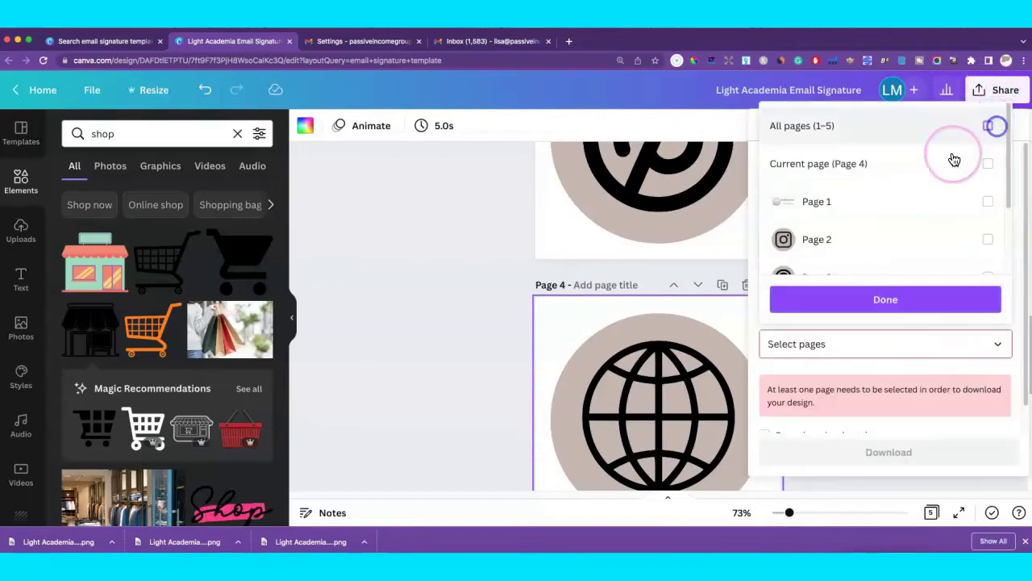
left_click(928, 206)
scroll(936, 218, "down", 1)
left_click(995, 247)
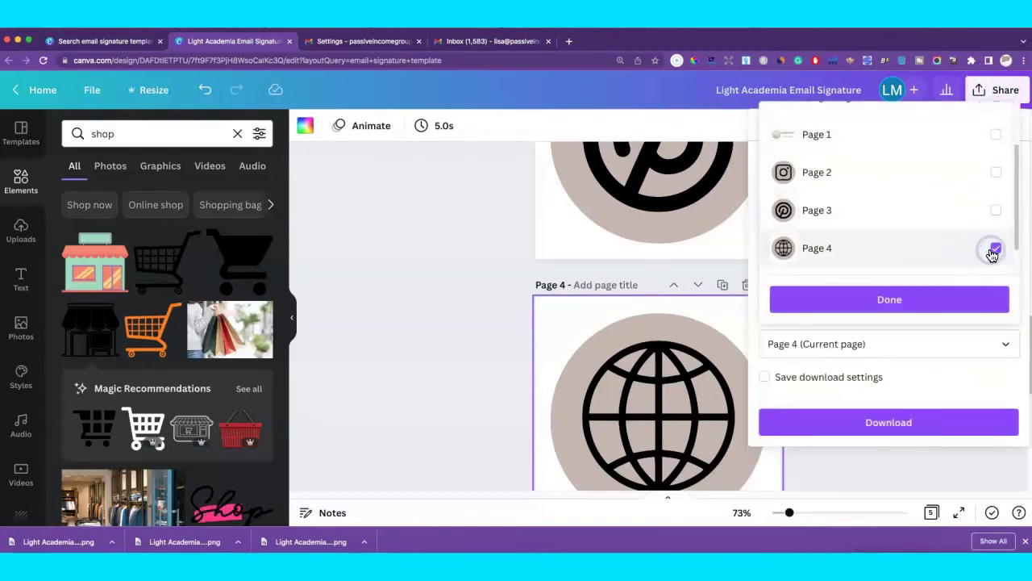
left_click(921, 300)
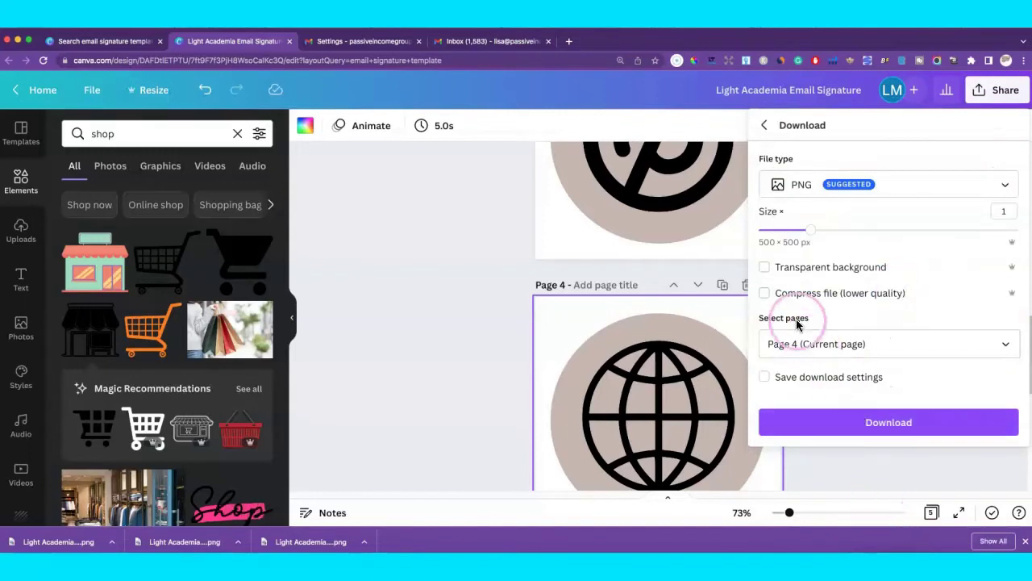
Enable transparent background and download the globe icon as a 500 × 500 PNG.
left_click(766, 265)
left_click(885, 423)
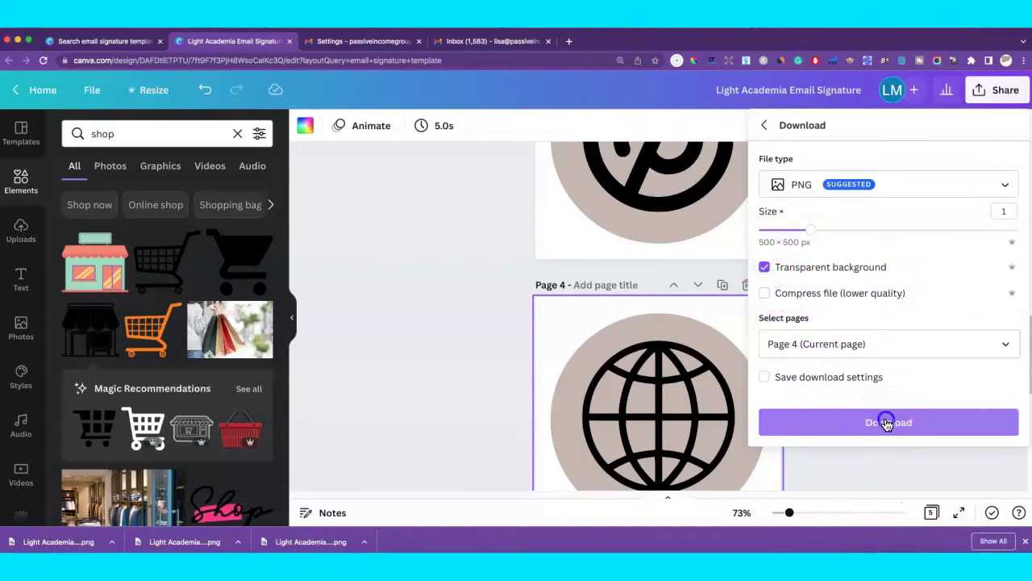
left_click(512, 296)
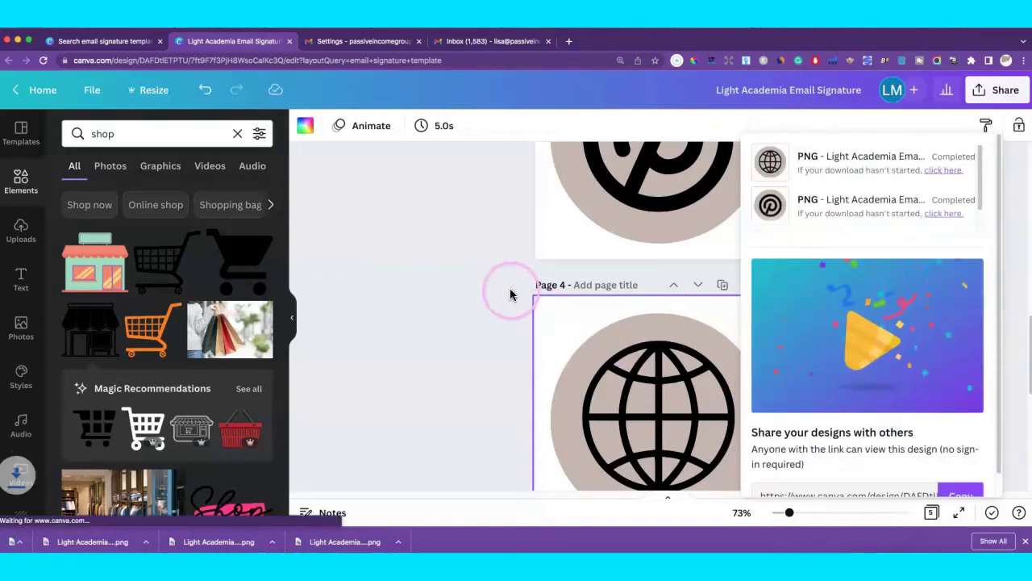
scroll(512, 288, "down", 5)
Select page 5 and set the Download page selection to Page 5 only.
left_click(556, 329)
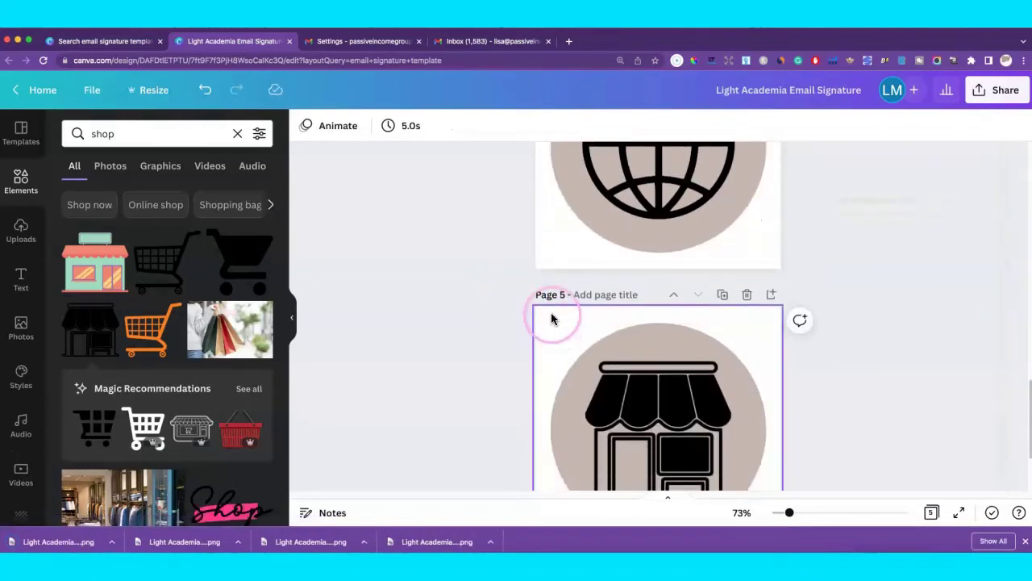
left_click(981, 92)
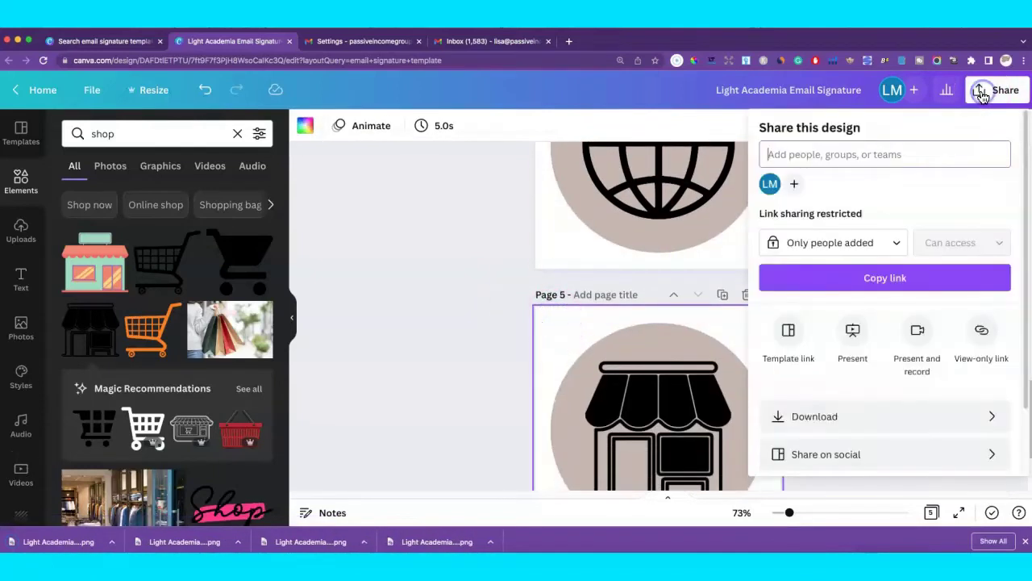
left_click(883, 417)
left_click(811, 357)
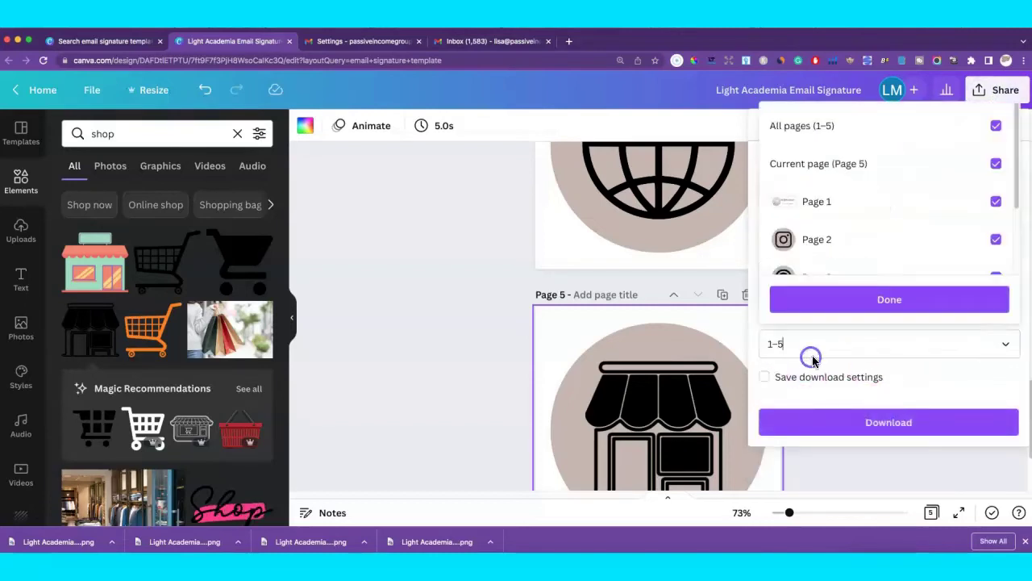
left_click(995, 125)
scroll(948, 208, "down", 2)
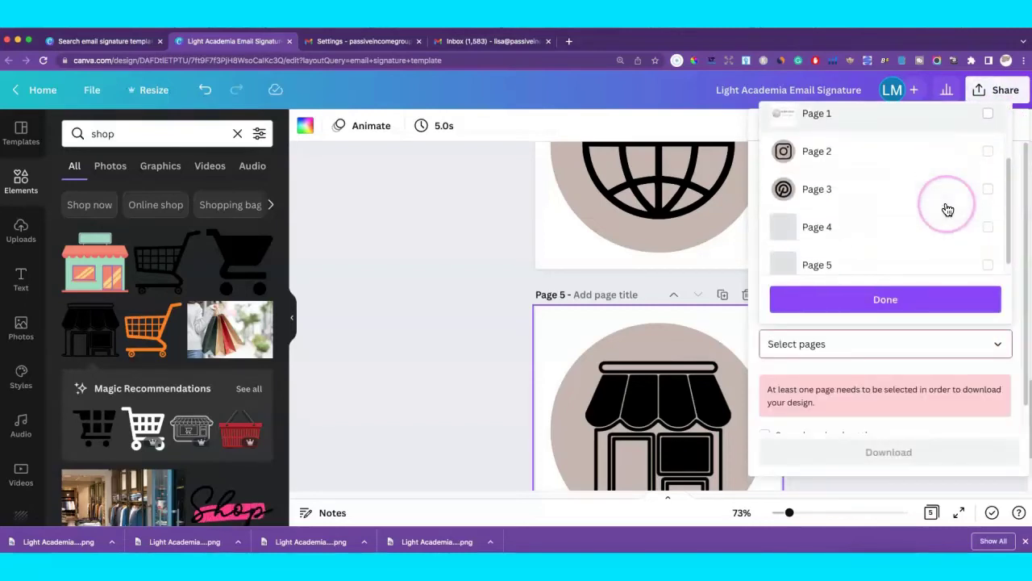
left_click(992, 251)
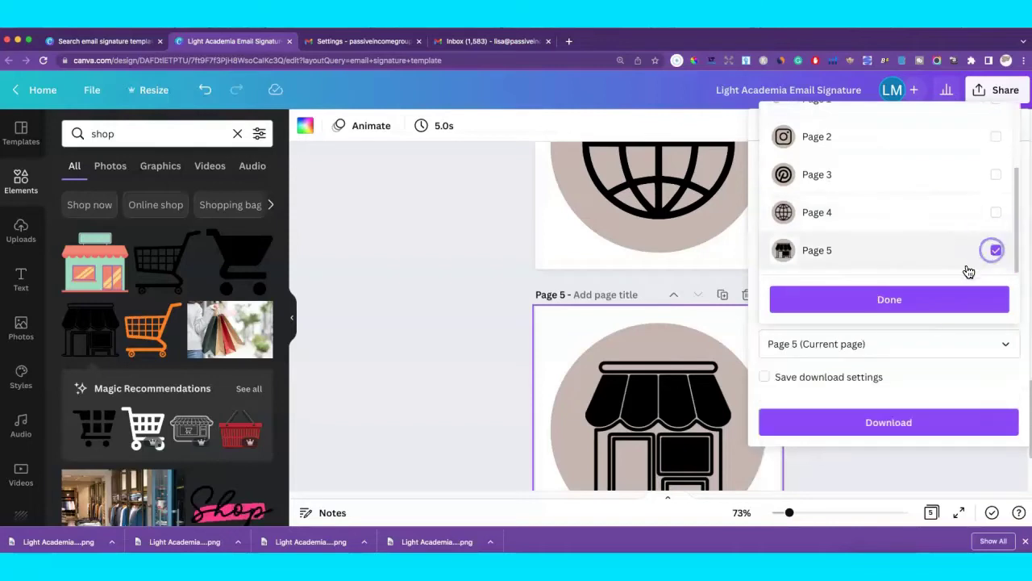
left_click(931, 300)
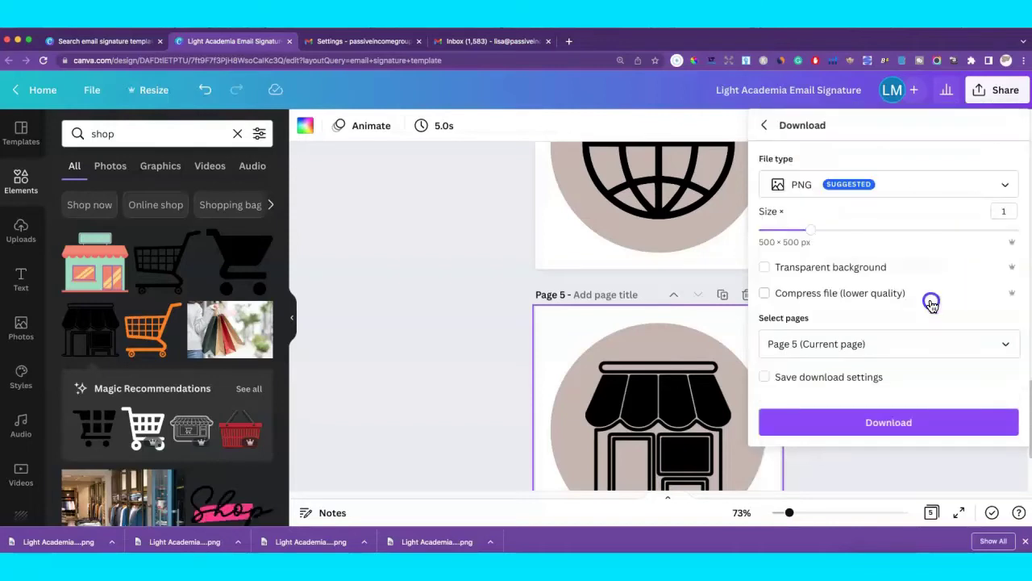
Download the shop icon as a transparent-background PNG and return to the Gmail settings tab.
left_click(769, 267)
left_click(905, 420)
left_click(691, 218)
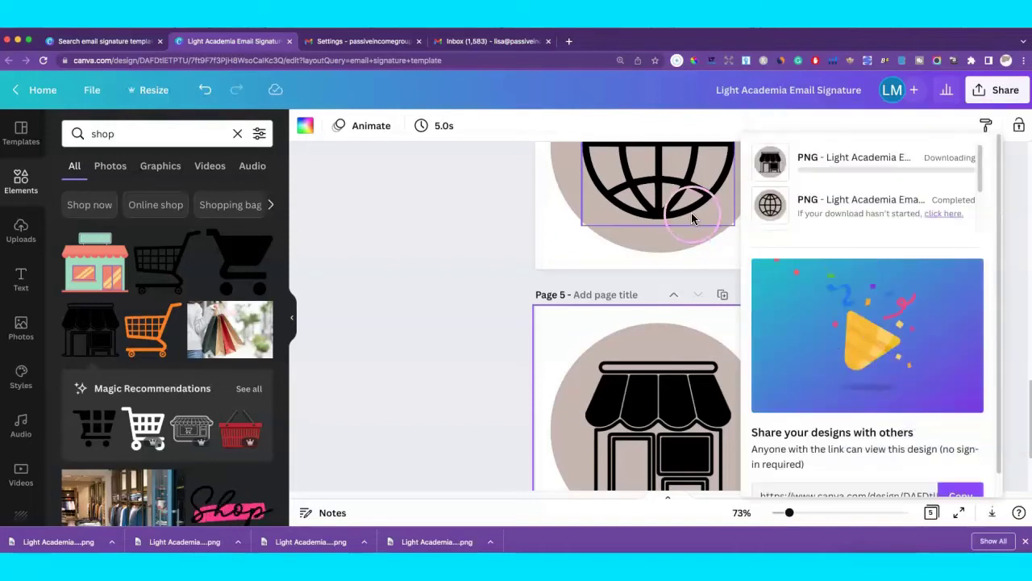
left_click(482, 194)
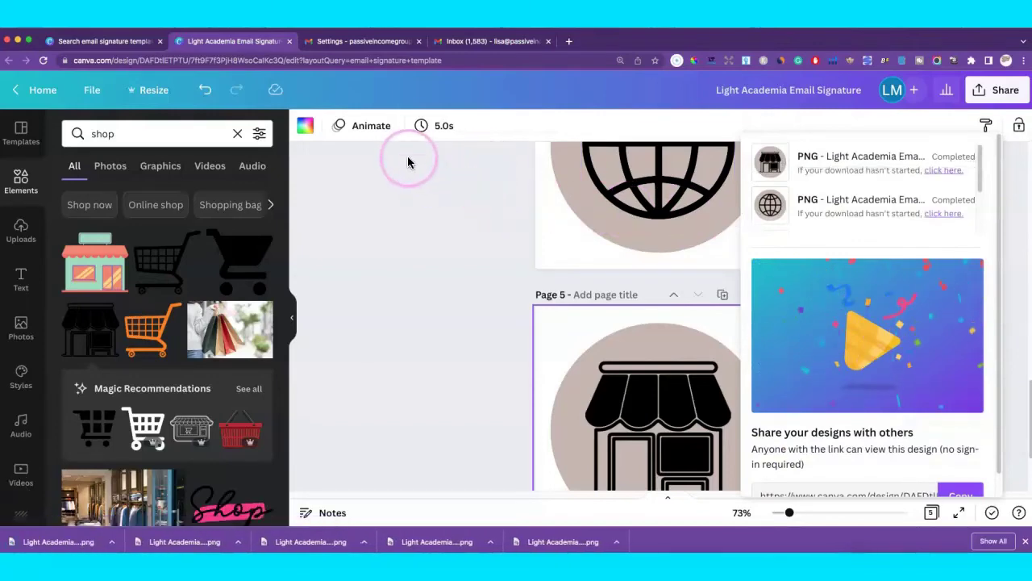
left_click(379, 42)
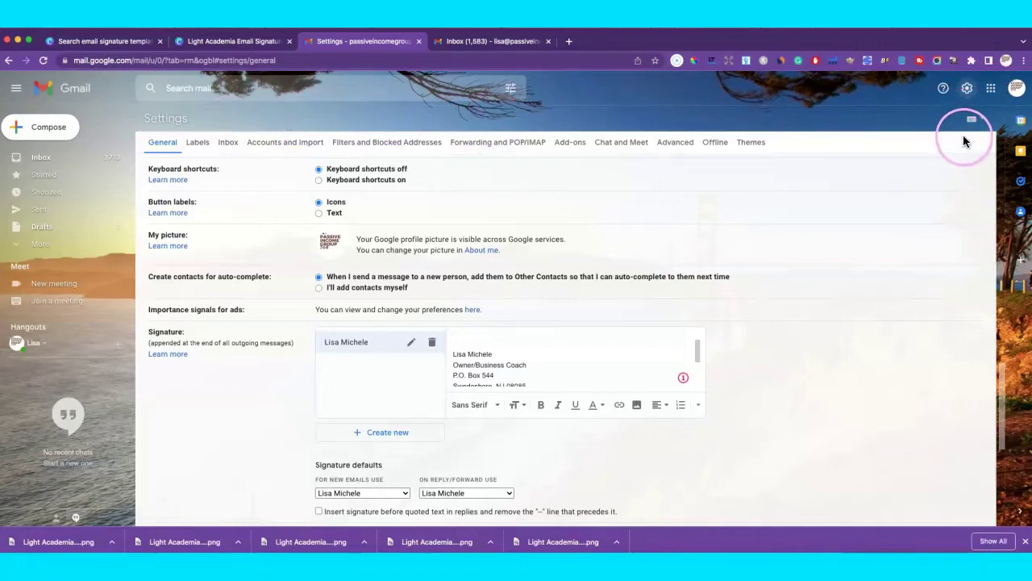
Add a blank first line above the name and Owner/Business Coach title in the signature.
scroll(484, 218, "up", 11)
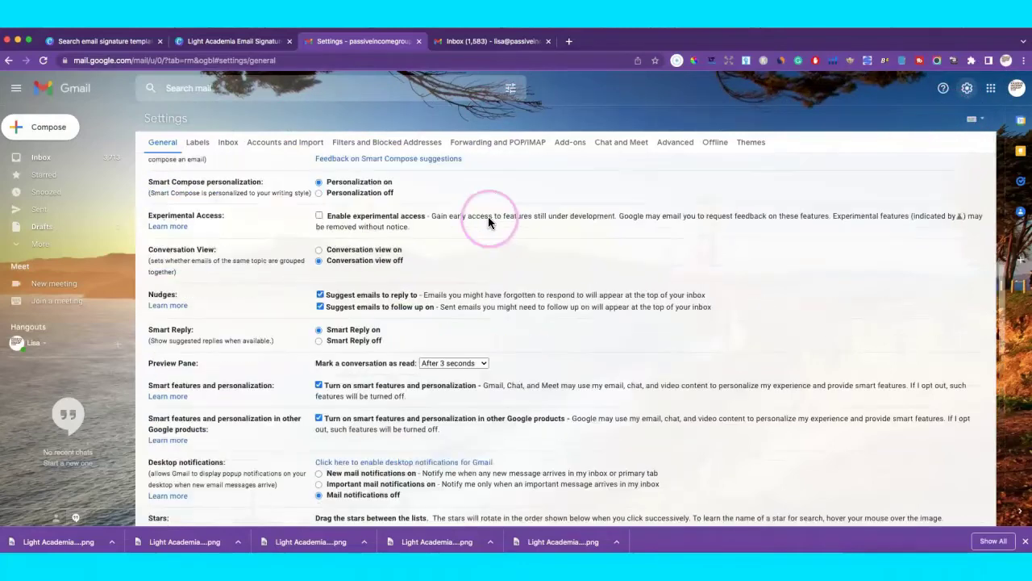
scroll(488, 216, "down", 7)
scroll(557, 246, "down", 10)
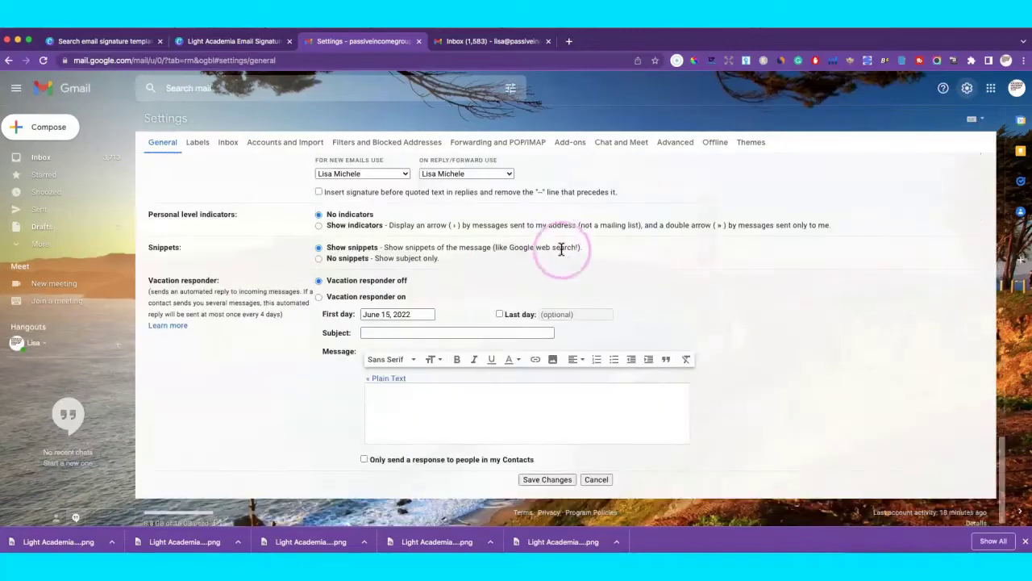
scroll(562, 258, "up", 3)
left_click(563, 260)
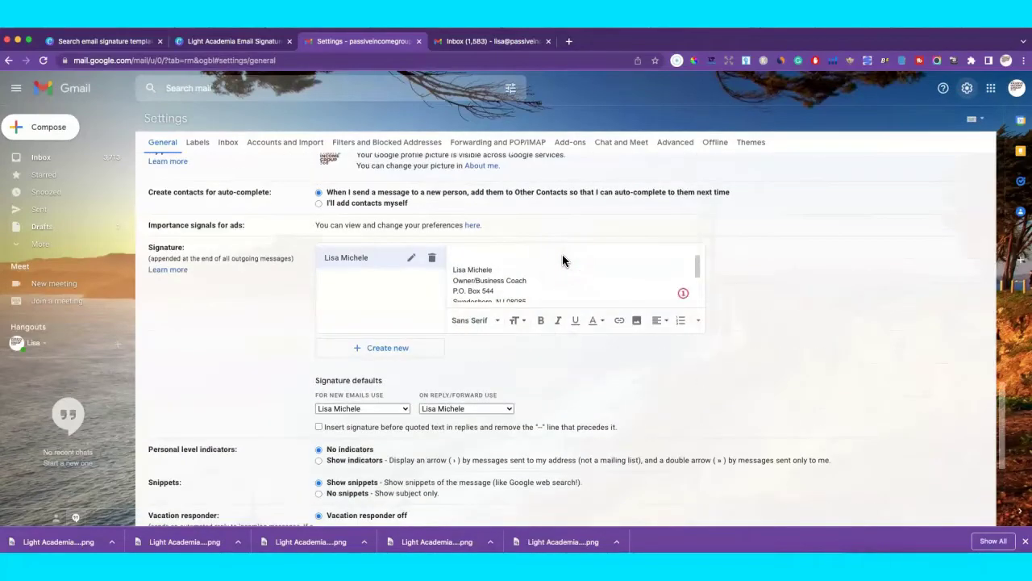
scroll(474, 256, "up", 1)
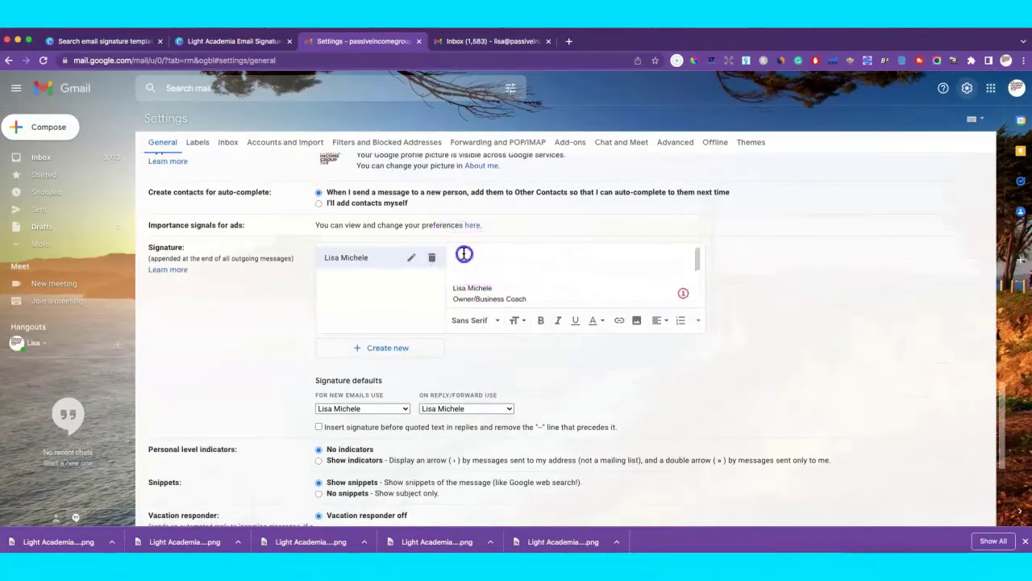
scroll(648, 256, "up", 15)
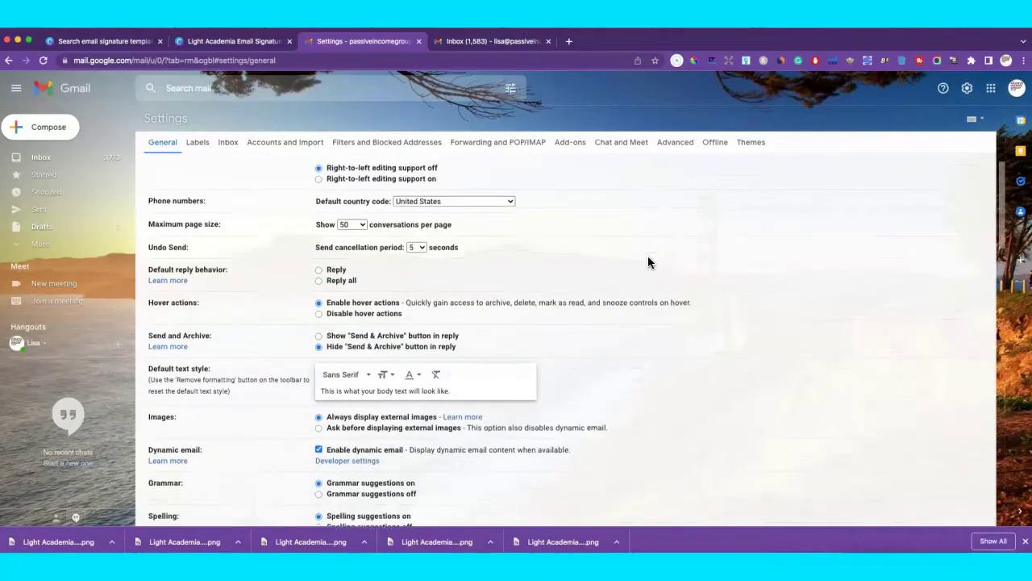
scroll(648, 256, "up", 1)
scroll(561, 239, "down", 10)
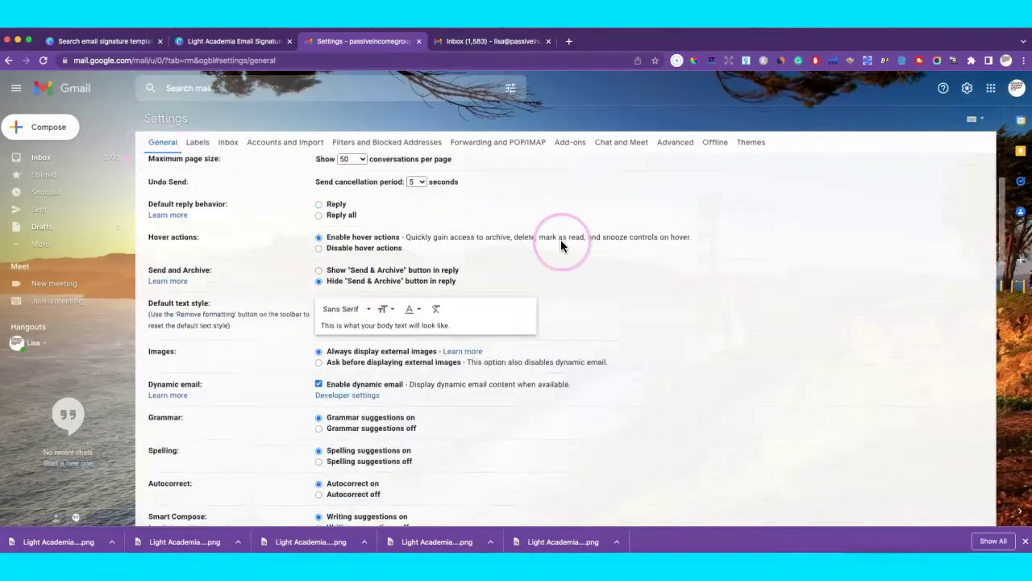
scroll(579, 258, "down", 5)
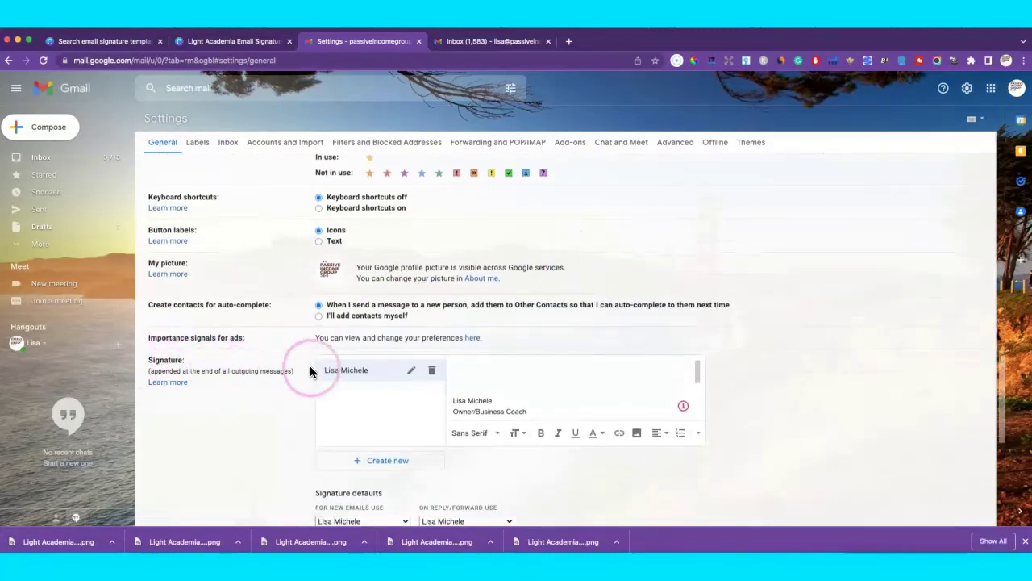
scroll(538, 335, "down", 2)
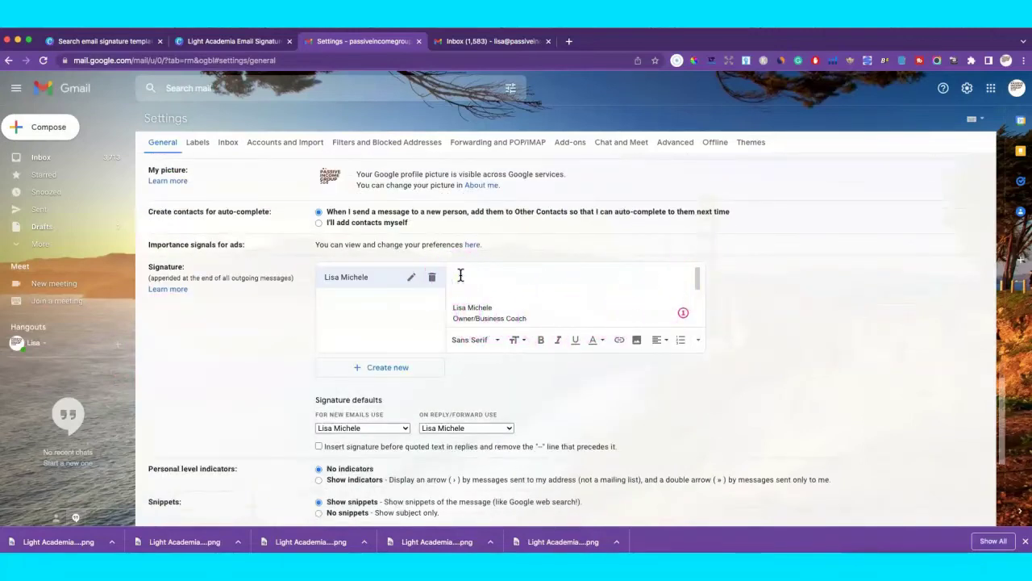
Upload the downloaded Light Academia banner PNG into the signature via Insert image.
left_click(636, 341)
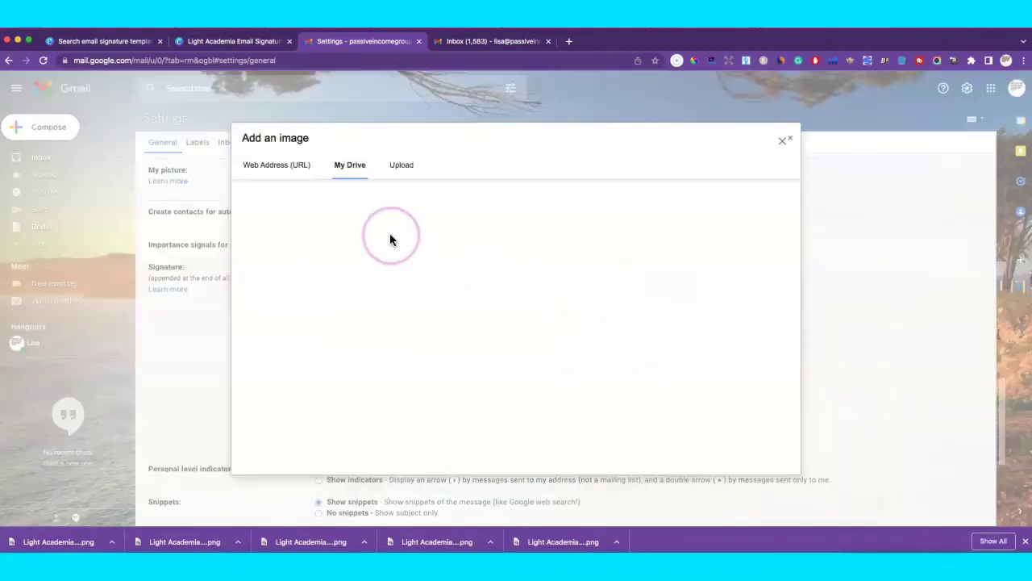
left_click(397, 164)
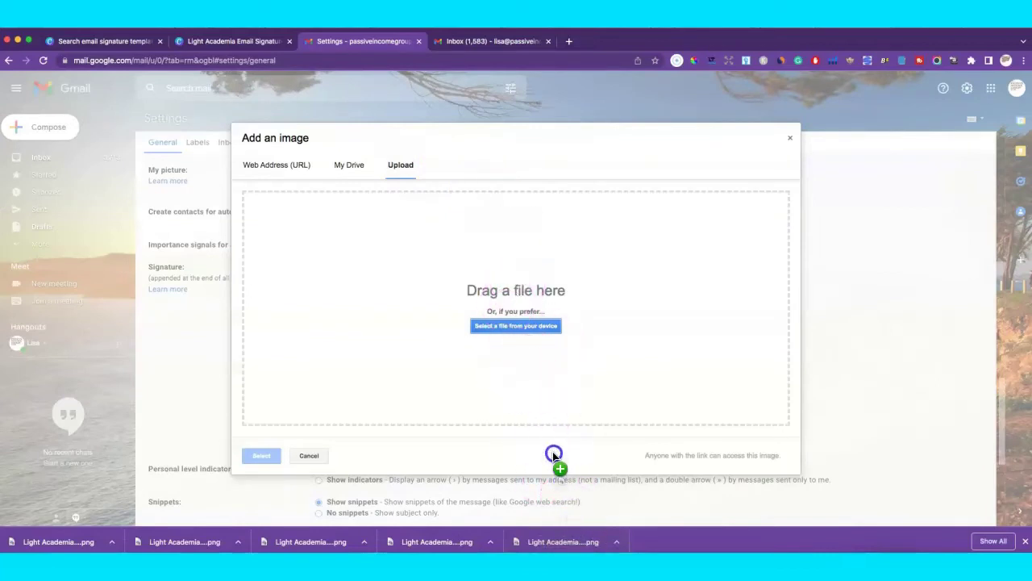
left_click_drag(553, 455, 519, 313)
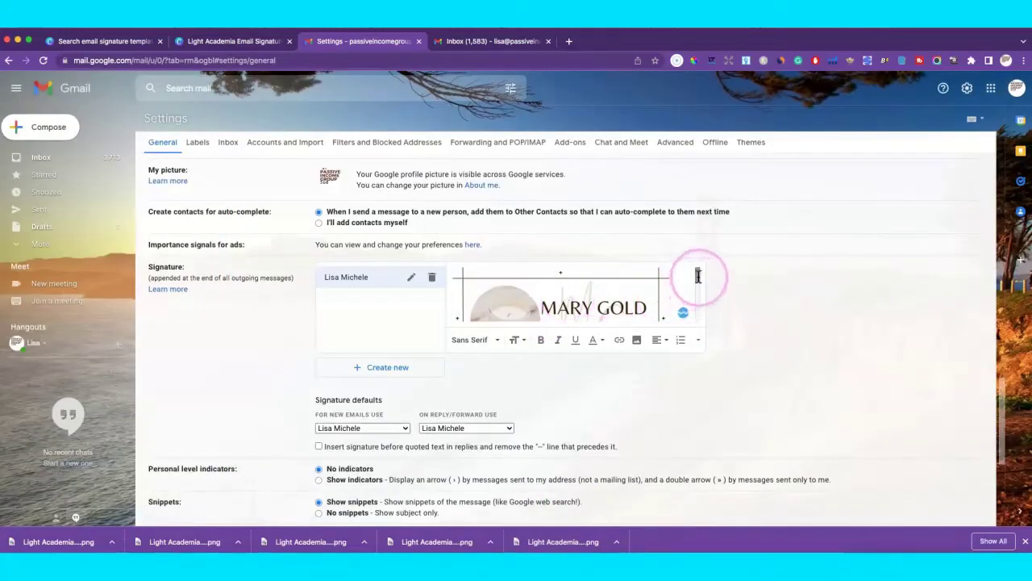
left_click_drag(698, 274, 694, 294)
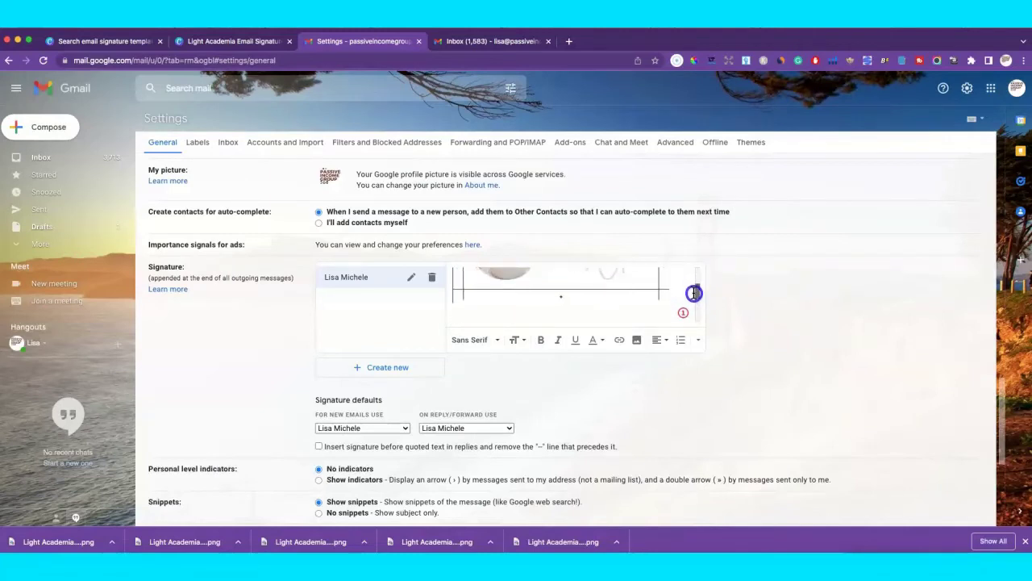
Place the caret on the empty line beneath the inserted banner image.
left_click(460, 298)
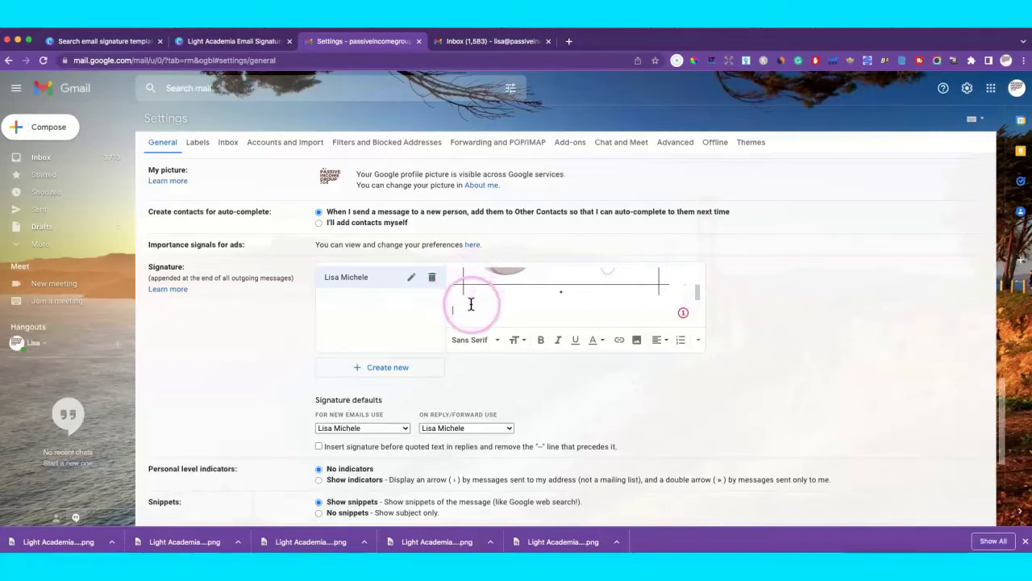
left_click(478, 279)
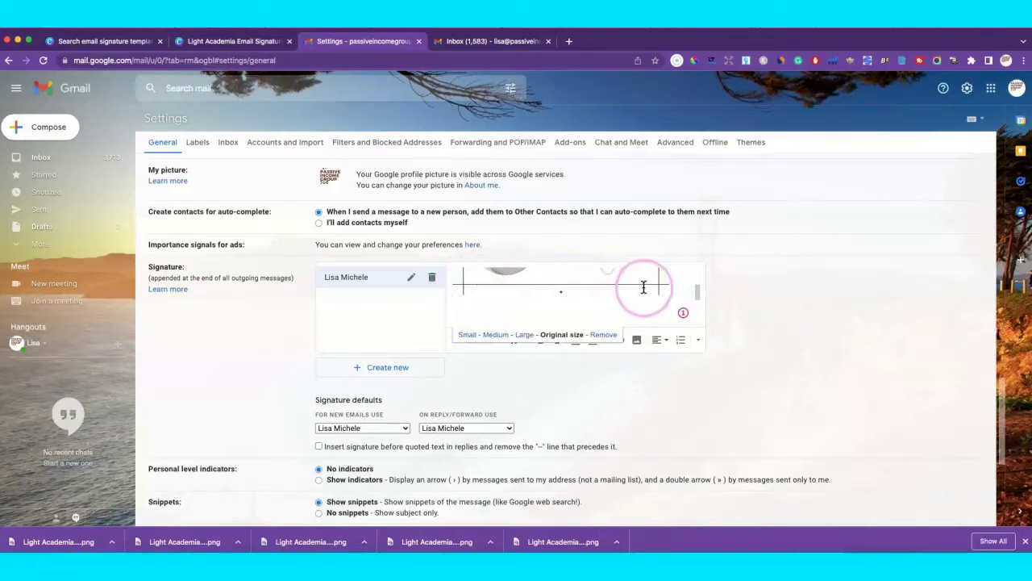
left_click(467, 308)
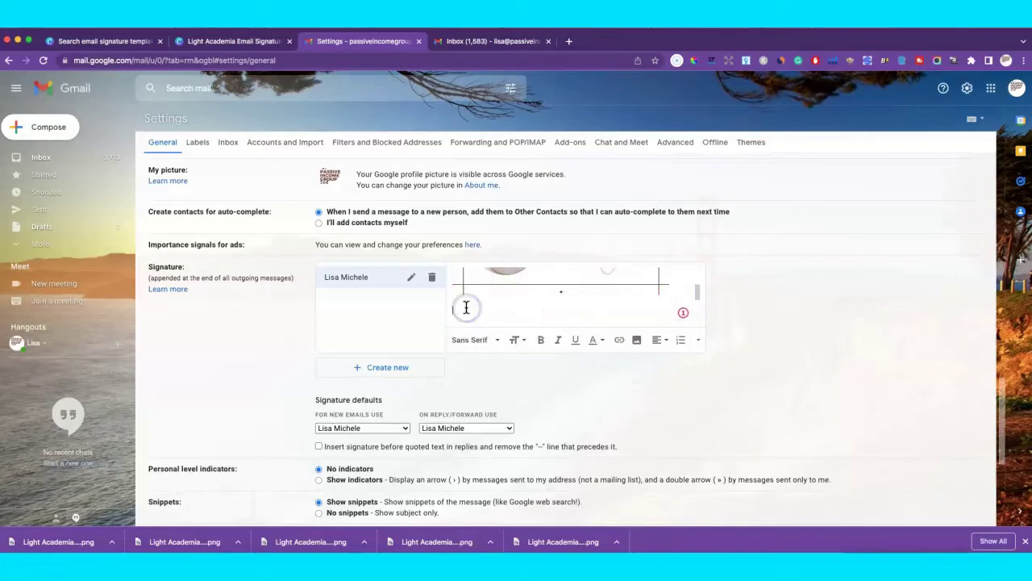
mouse_move(465, 306)
left_mouse_down()
mouse_move(459, 296)
mouse_move(630, 303)
left_mouse_up()
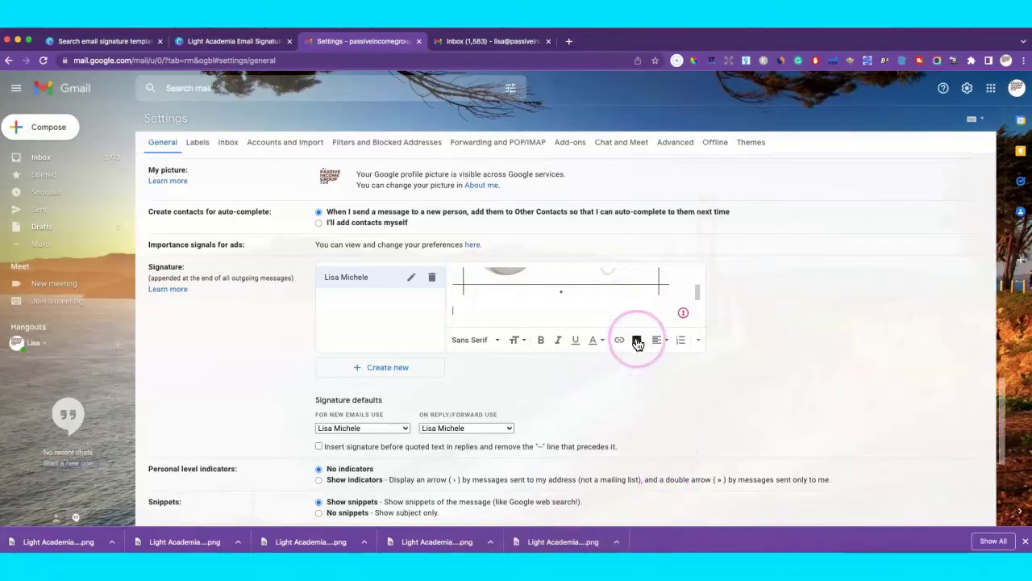
Upload the Instagram icon PNG into the signature and shrink it to small size.
left_click(637, 340)
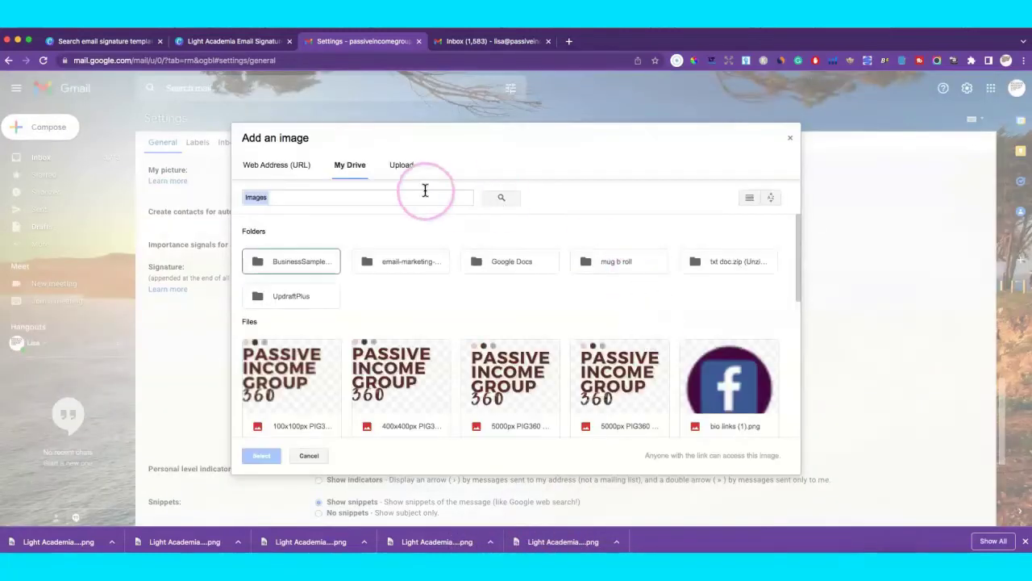
left_click(400, 165)
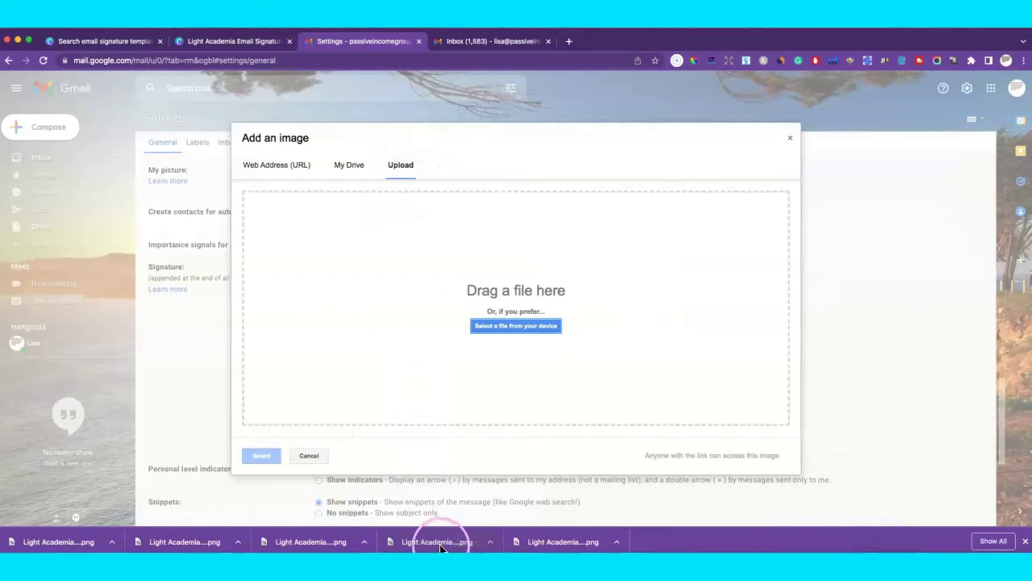
left_click_drag(437, 514, 466, 264)
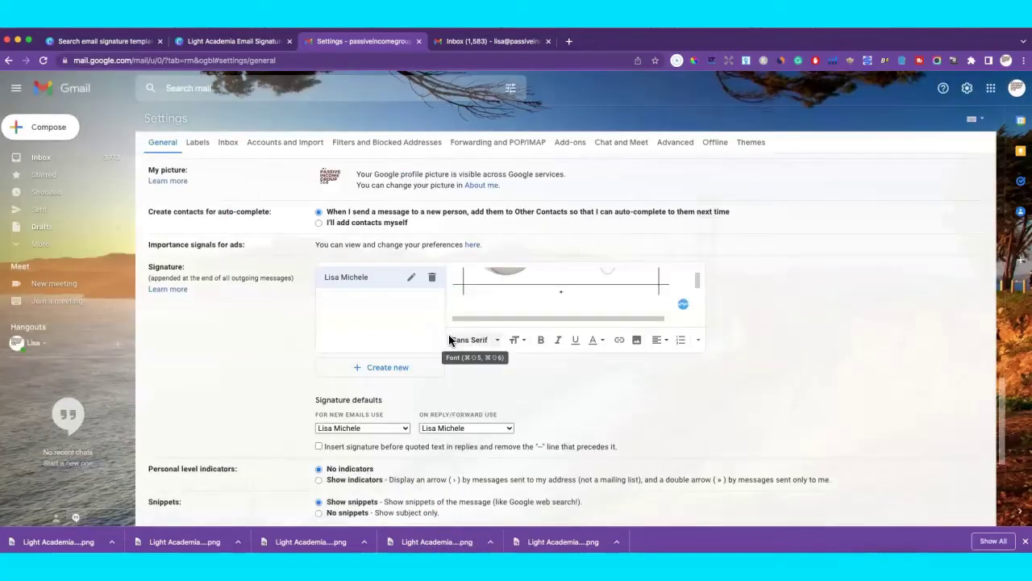
left_click(619, 302)
left_click(490, 291)
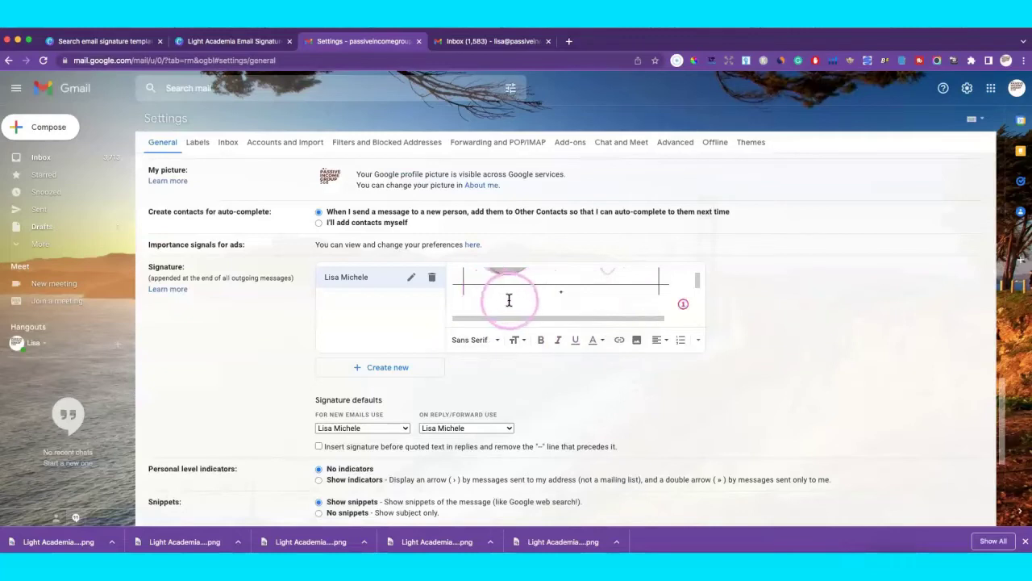
left_click_drag(509, 300, 698, 288)
left_click(643, 296)
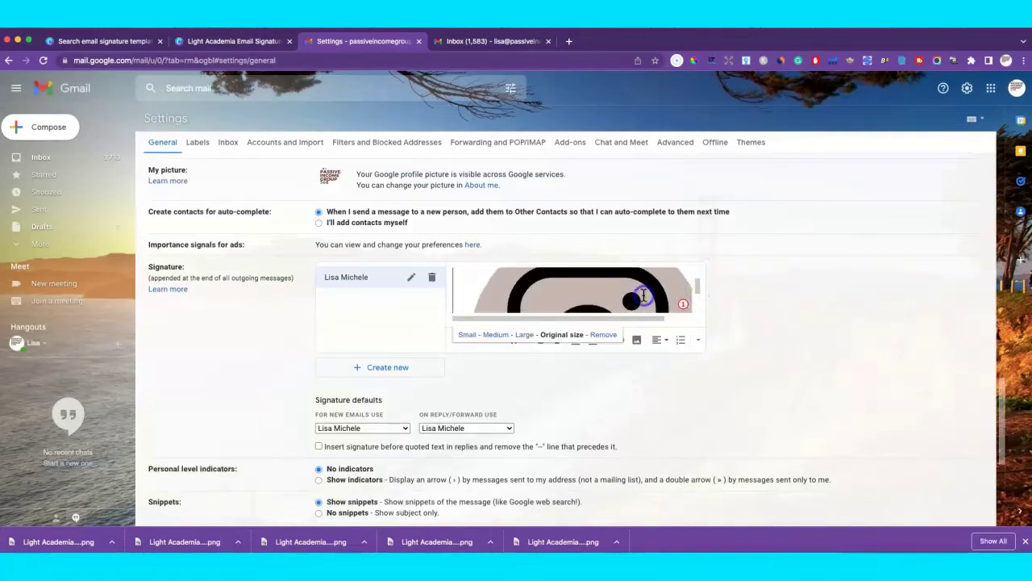
left_click(468, 335)
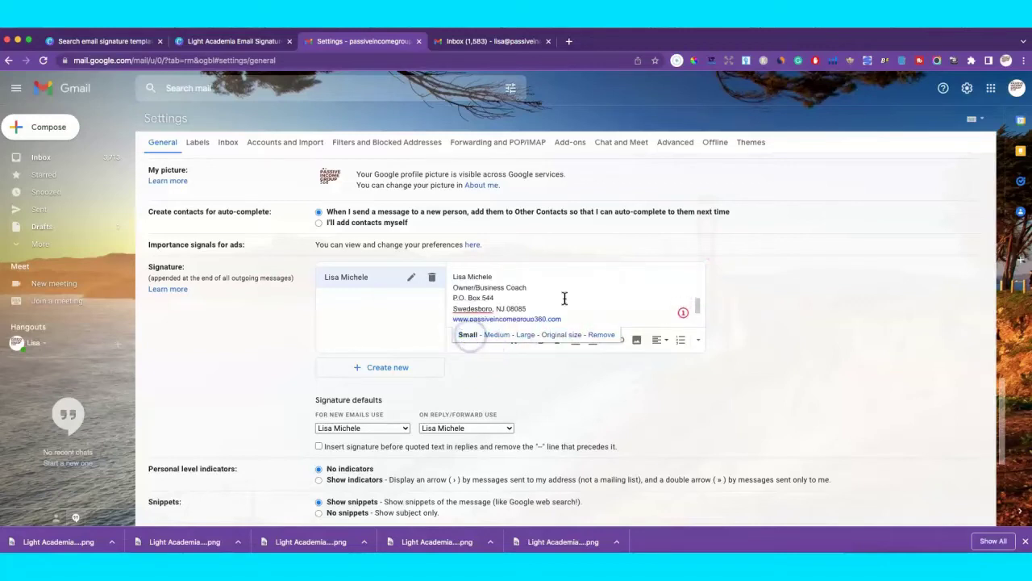
scroll(641, 279, "up", 3)
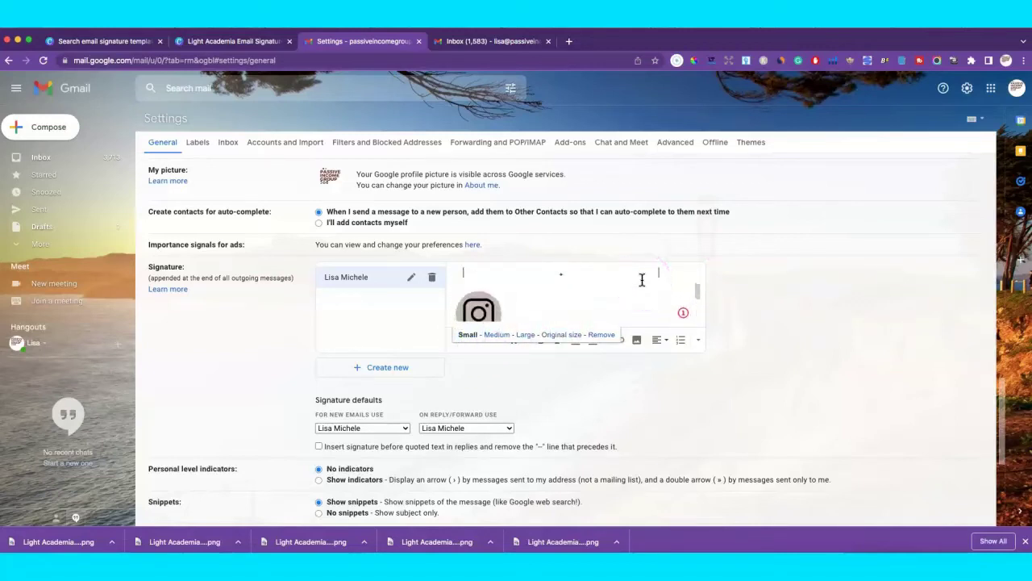
left_click(698, 291)
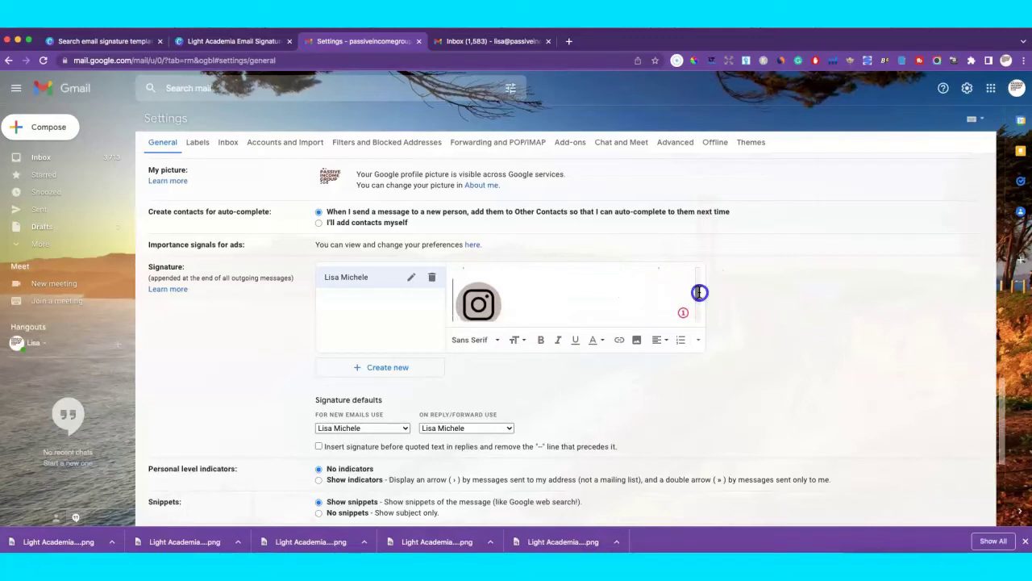
Upload the Pinterest icon after the Instagram icon and set it to small.
left_click(510, 295)
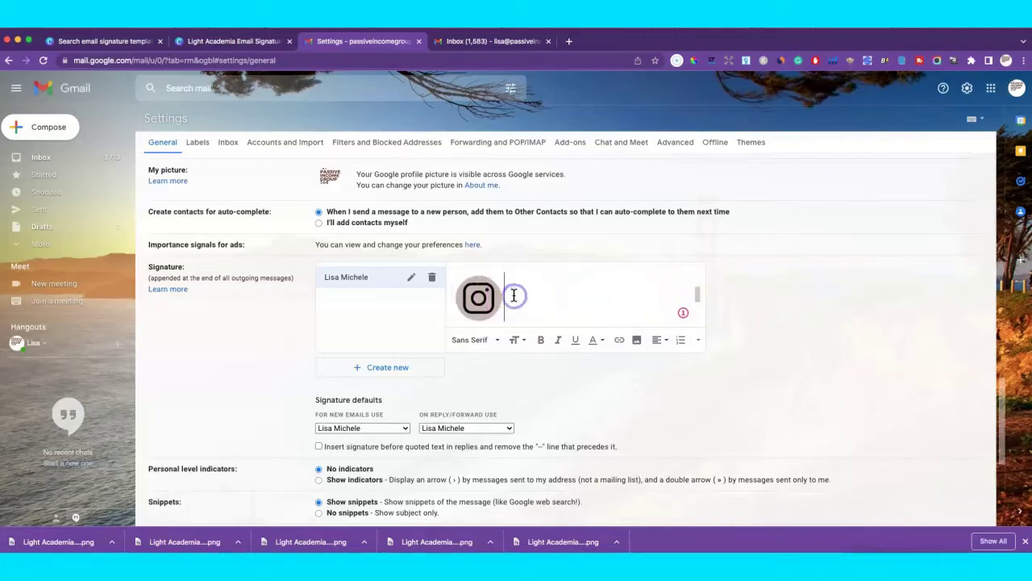
left_click(637, 341)
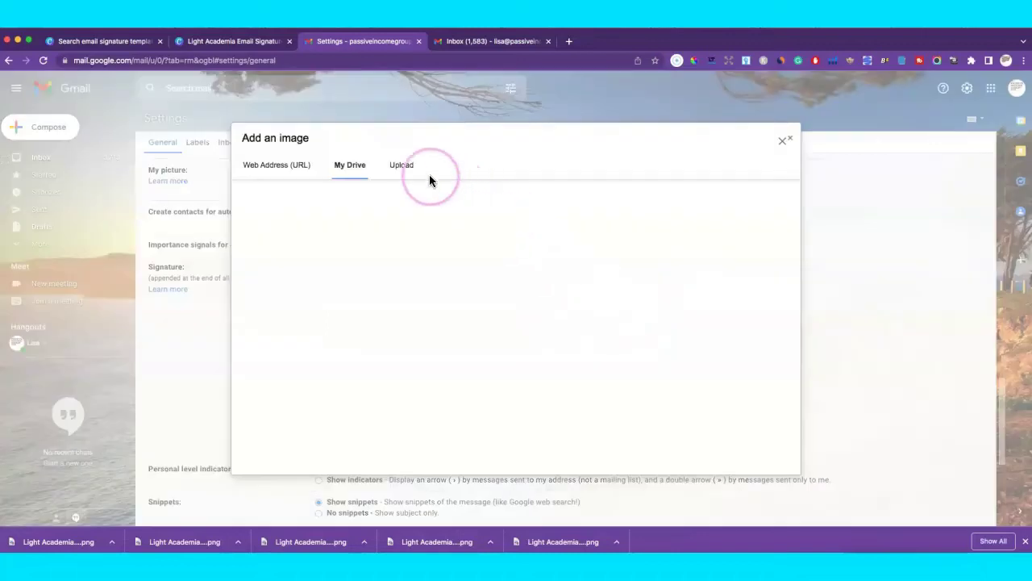
left_click(401, 166)
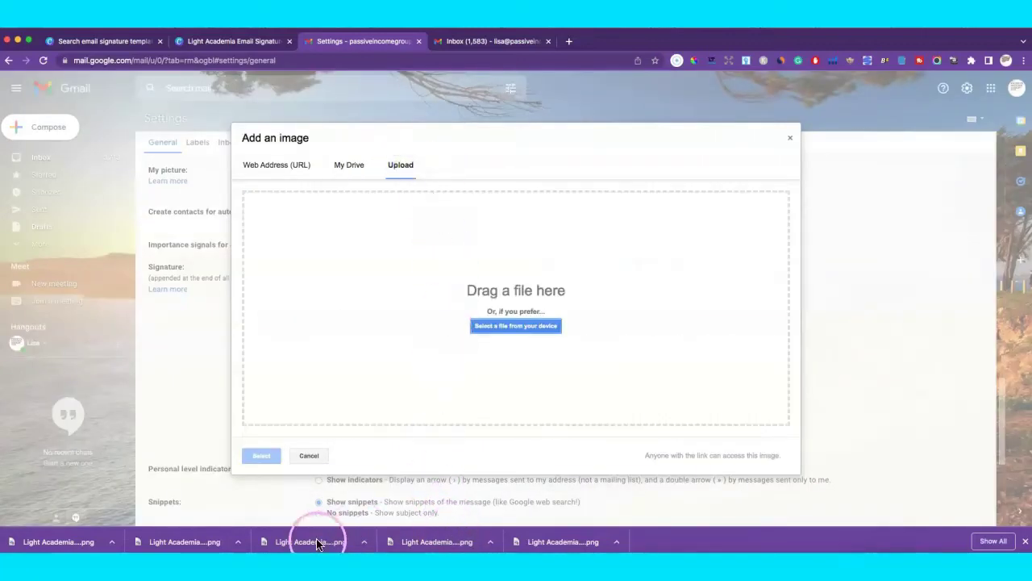
left_click_drag(333, 504, 486, 288)
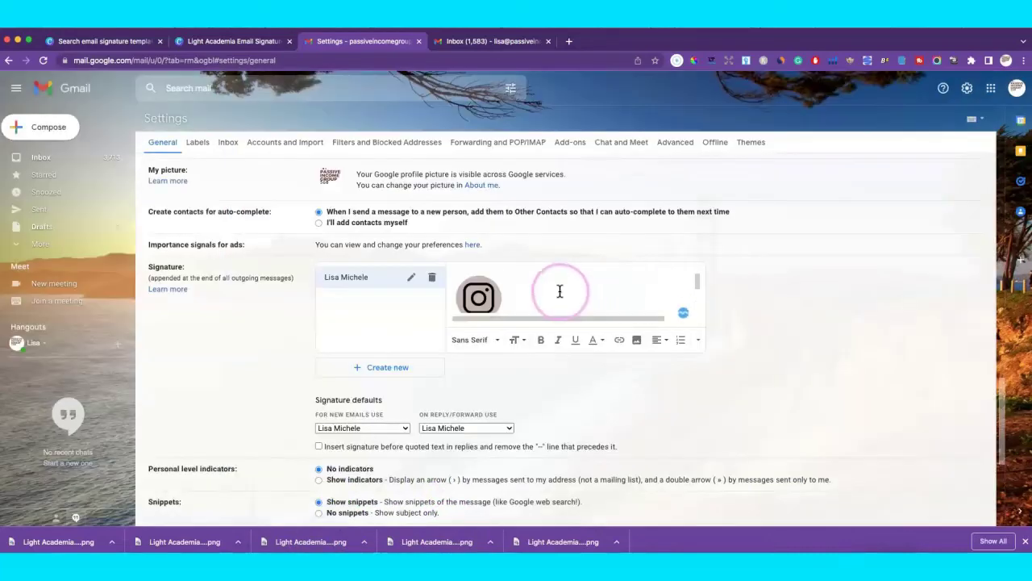
left_click_drag(698, 281, 700, 289)
left_click(634, 288)
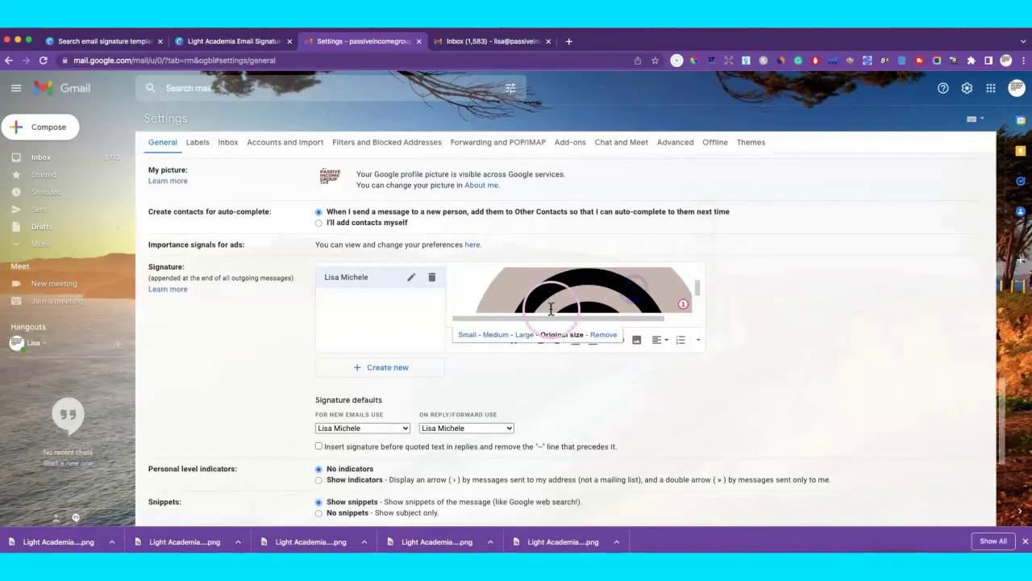
left_click(473, 336)
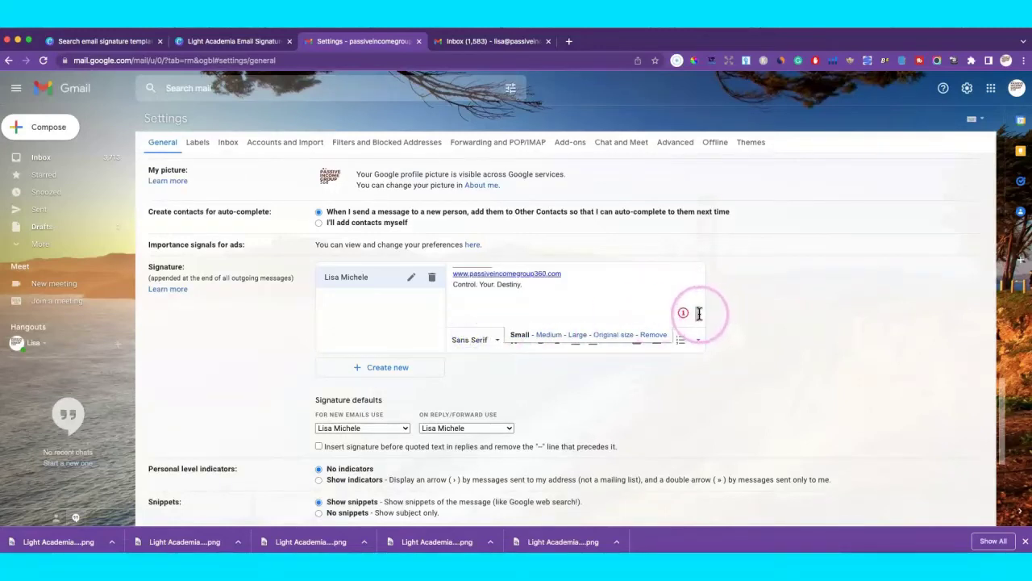
left_click_drag(698, 317, 699, 307)
scroll(699, 307, "down", 5)
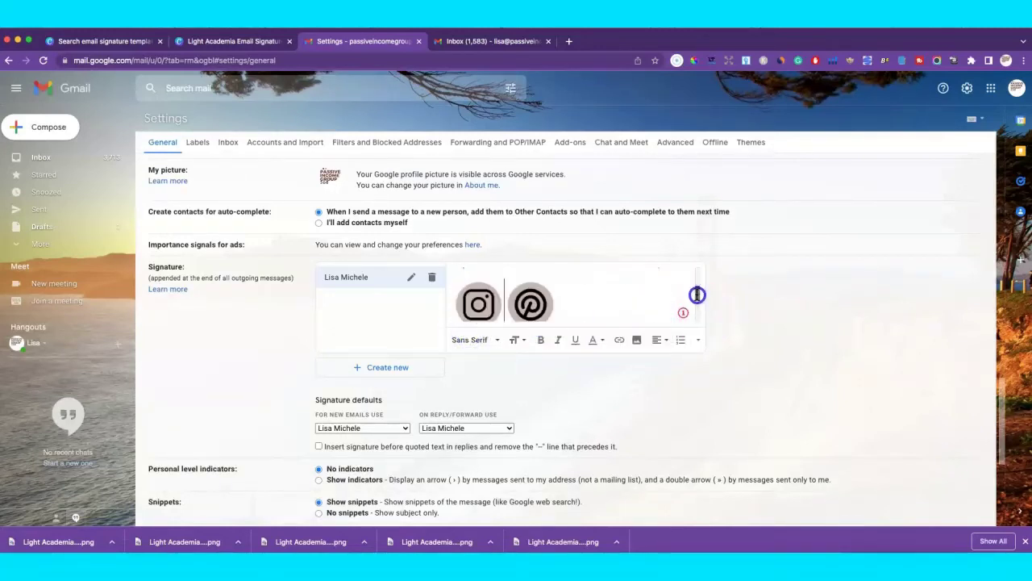
Upload the globe icon after the Pinterest icon and set it to small.
left_click(562, 299)
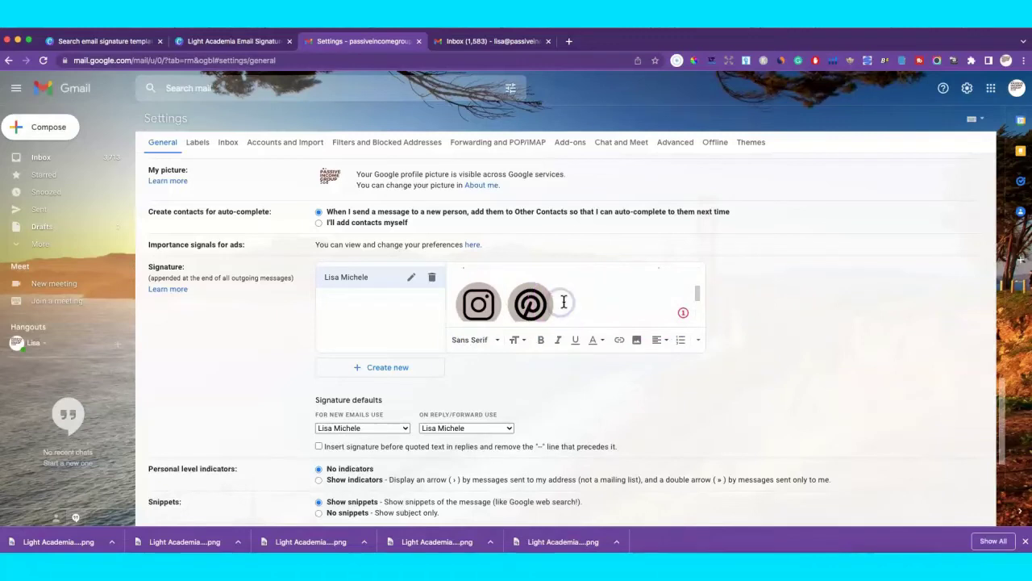
left_click(635, 342)
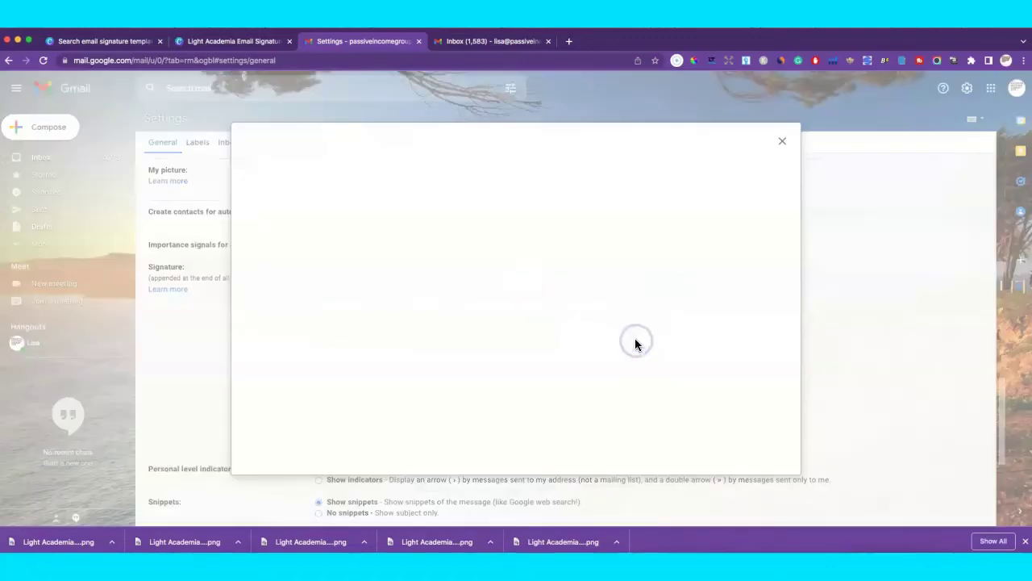
left_click(247, 433)
left_click(201, 540)
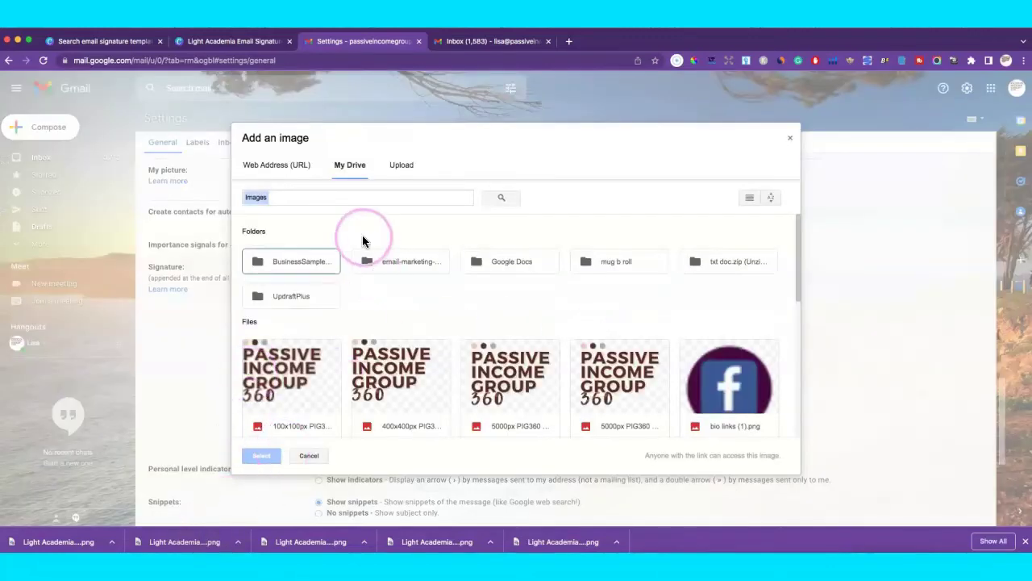
left_click(394, 172)
left_click_drag(193, 541, 468, 294)
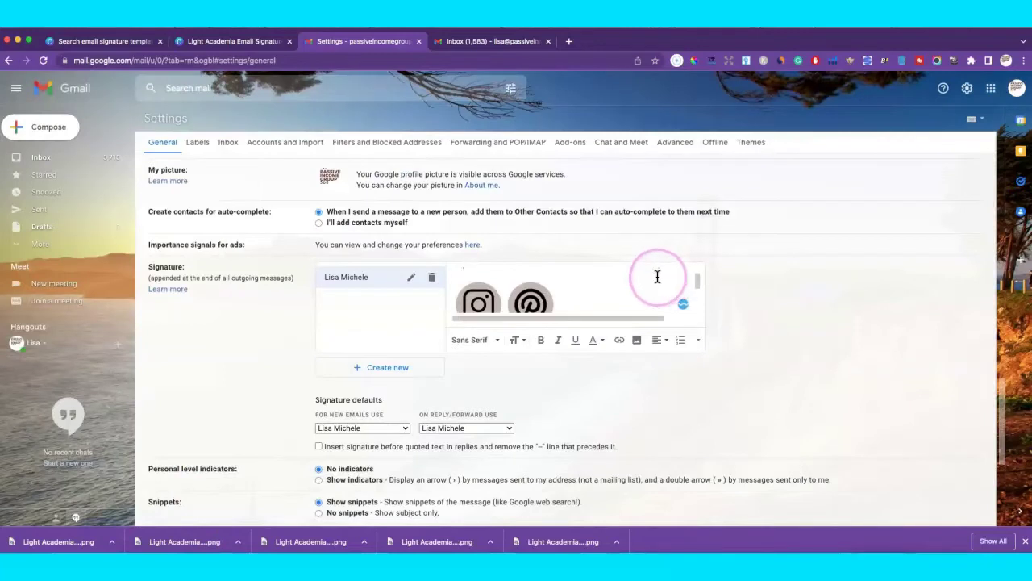
left_click_drag(699, 282, 699, 287)
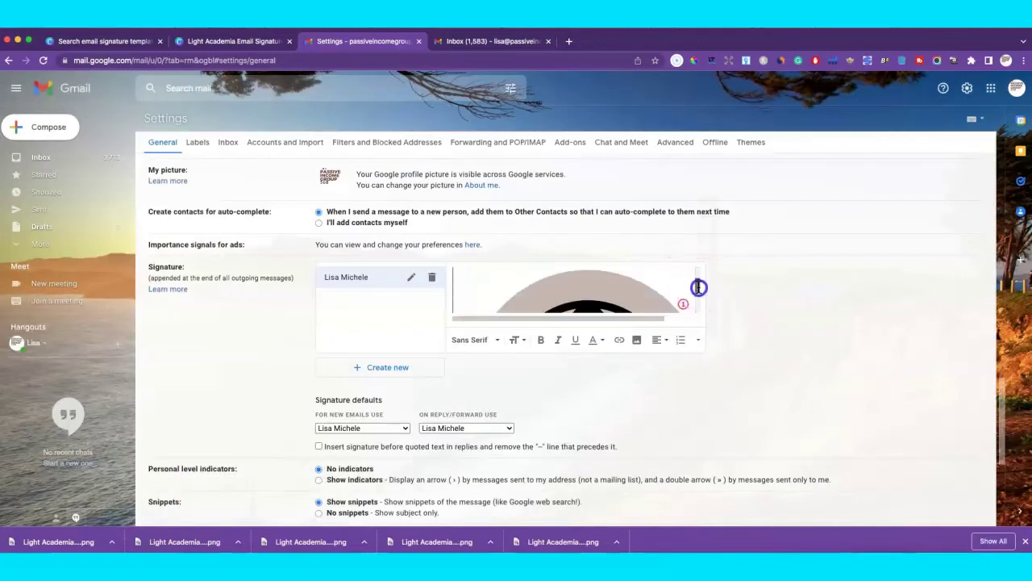
left_click(609, 296)
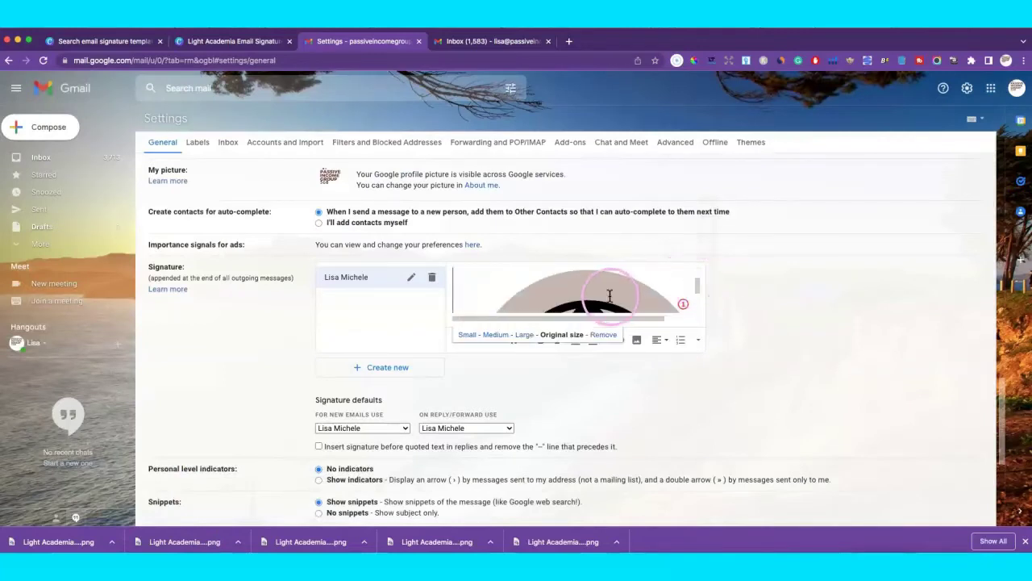
left_click(465, 335)
scroll(569, 295, "up", 3)
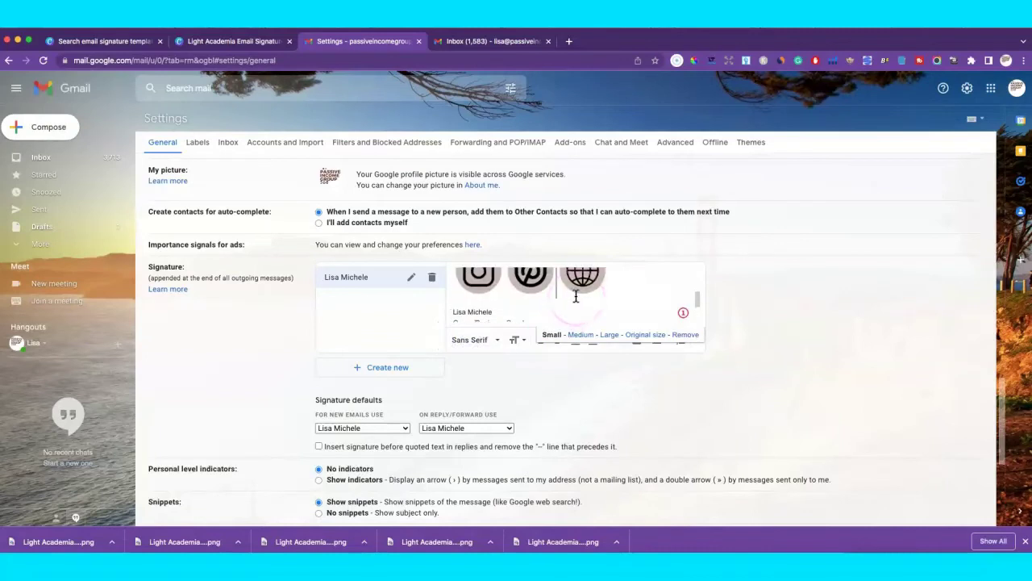
Upload the shop icon after the globe icon and shrink it to small to match.
left_click(616, 284)
left_click(636, 339)
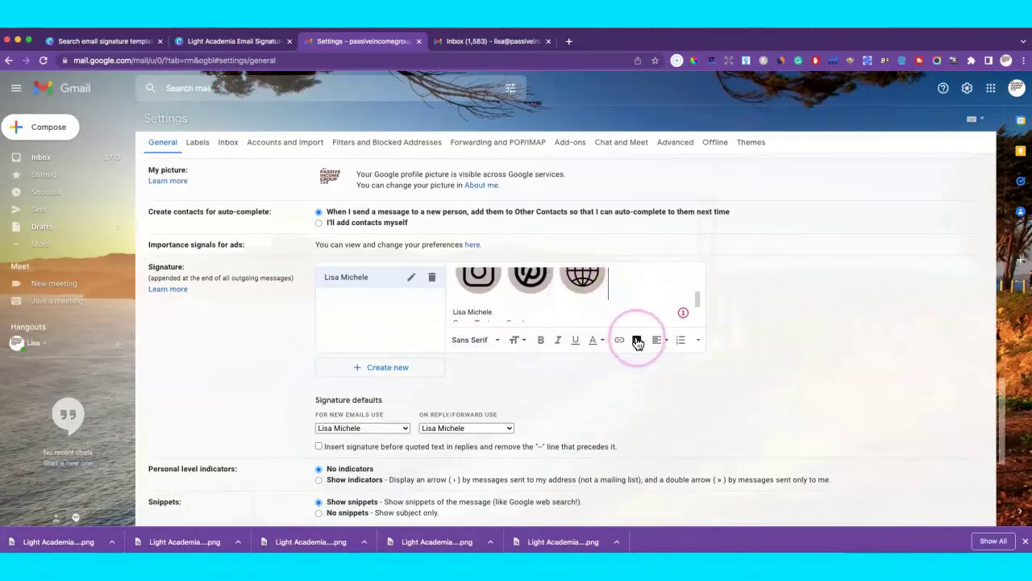
left_click(401, 165)
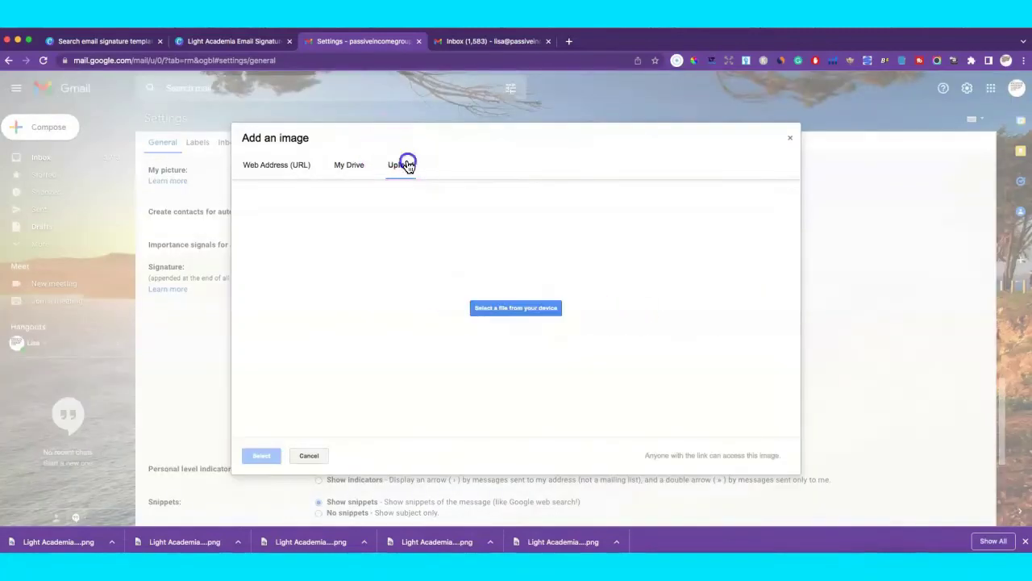
left_click_drag(71, 546, 430, 342)
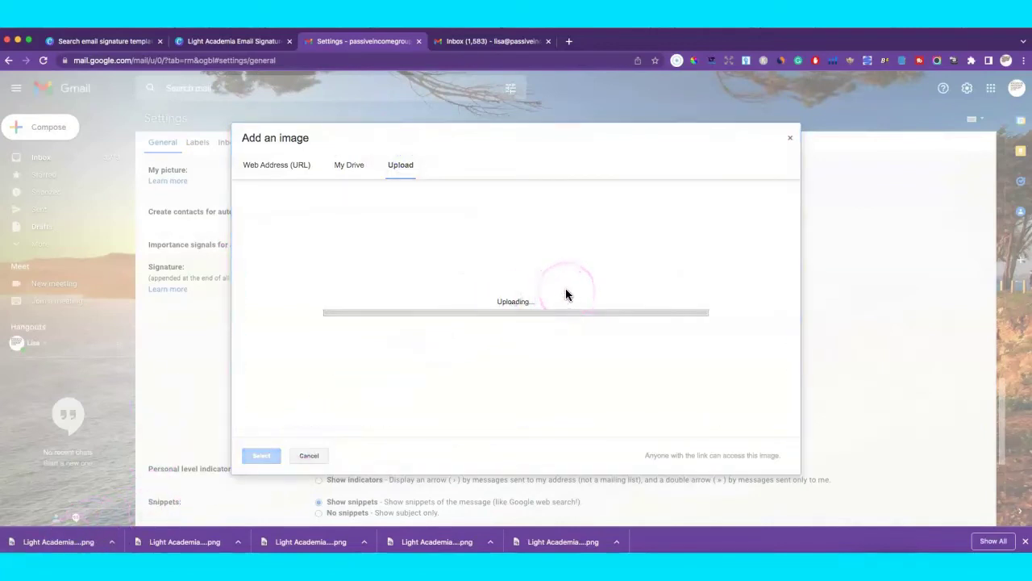
scroll(691, 282, "up", 3)
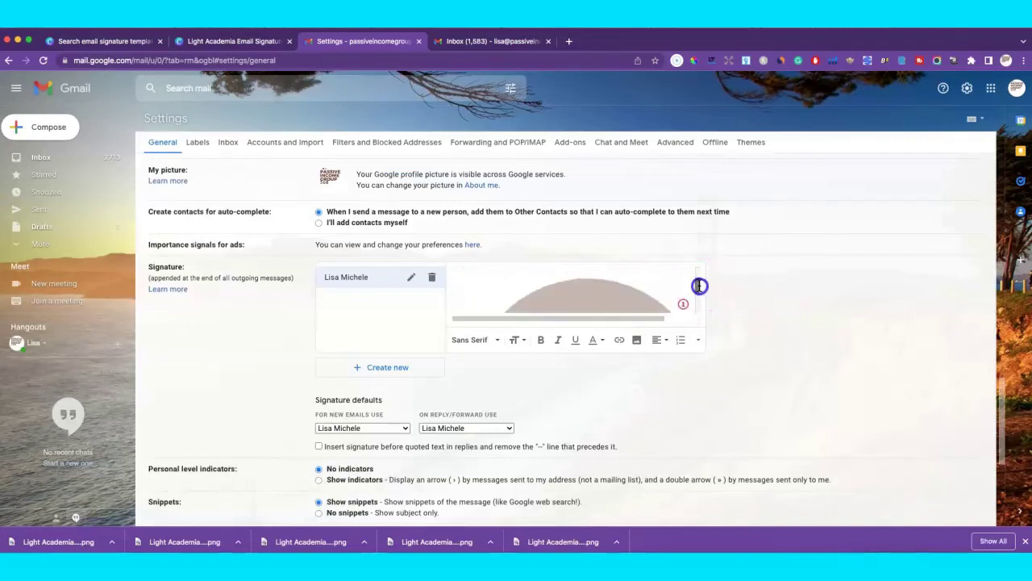
left_click(638, 292)
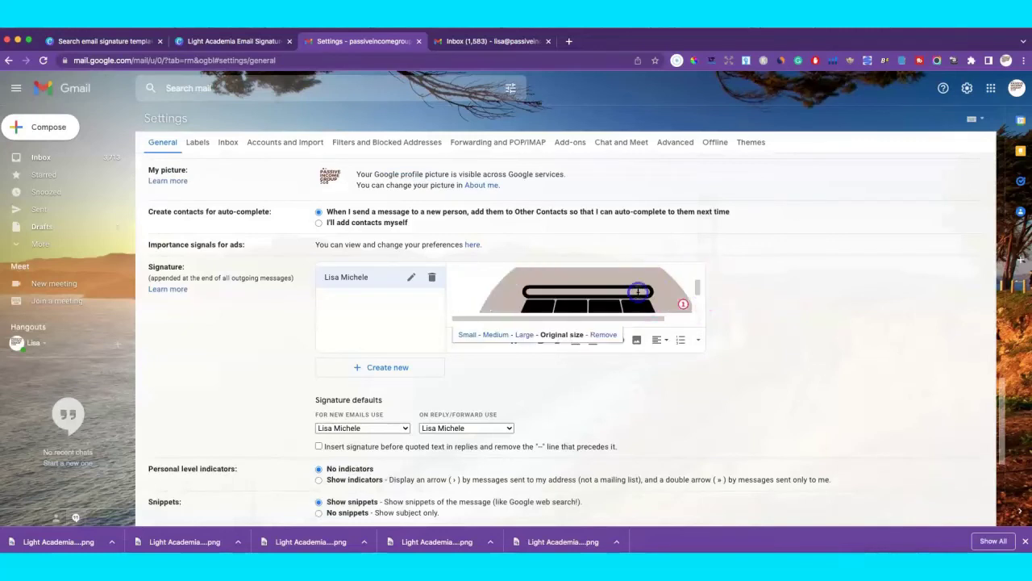
left_click(483, 339)
left_click_drag(698, 306, 700, 279)
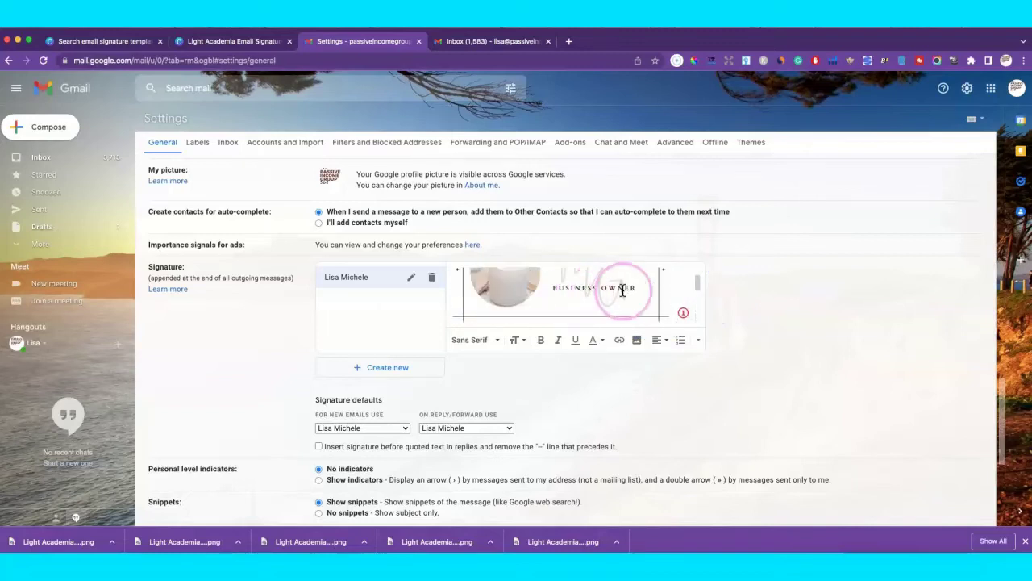
left_click_drag(697, 283, 697, 293)
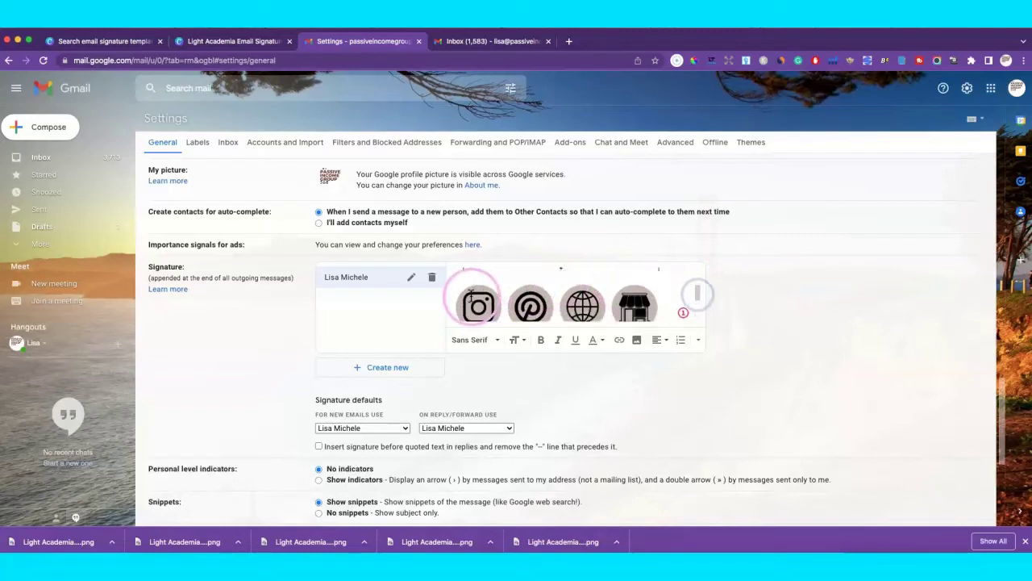
left_click(610, 300)
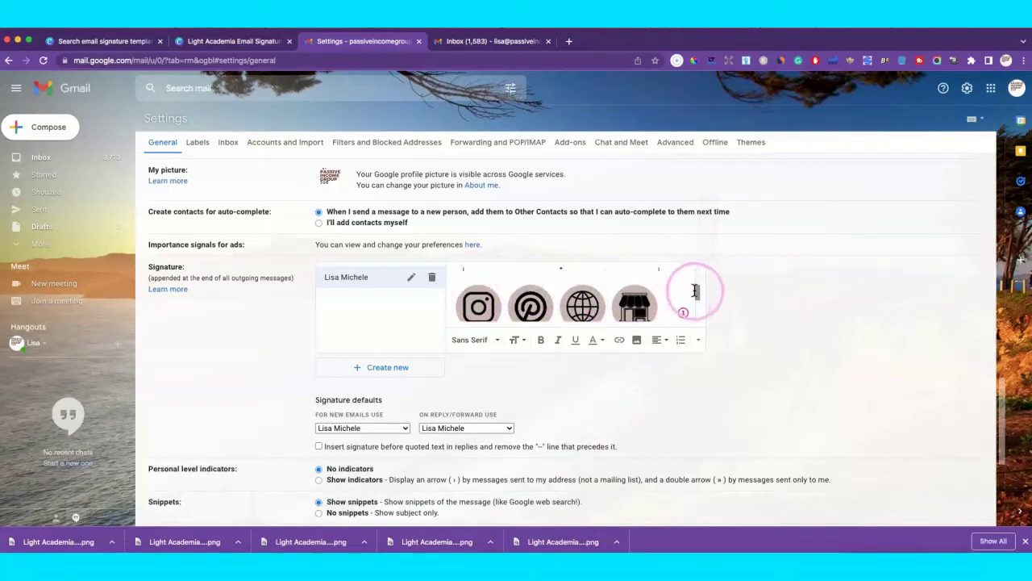
left_click_drag(698, 293, 699, 295)
left_click(495, 297)
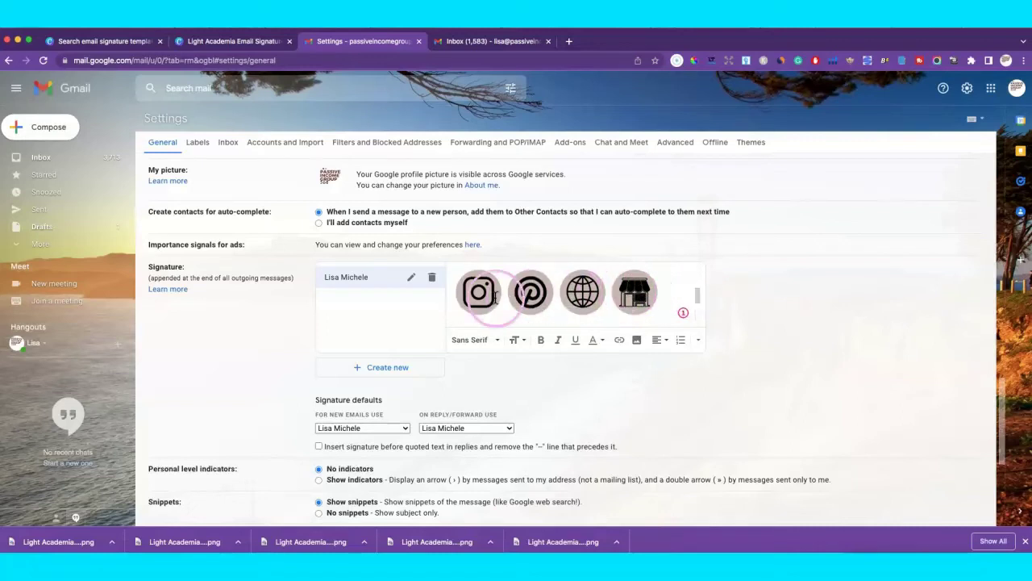
left_click_drag(699, 300, 699, 300)
left_click(691, 296)
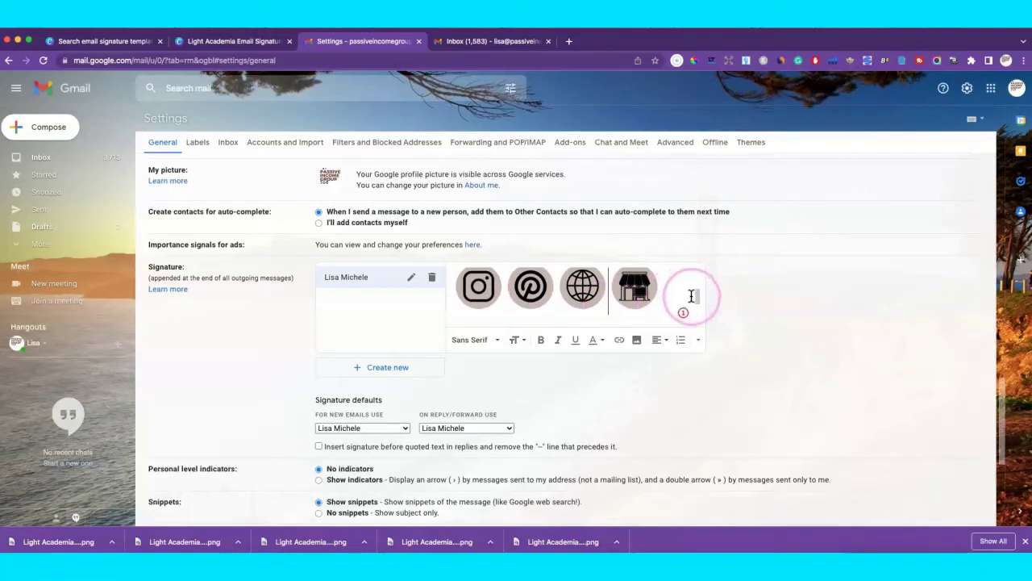
left_click(660, 290)
left_click(668, 285)
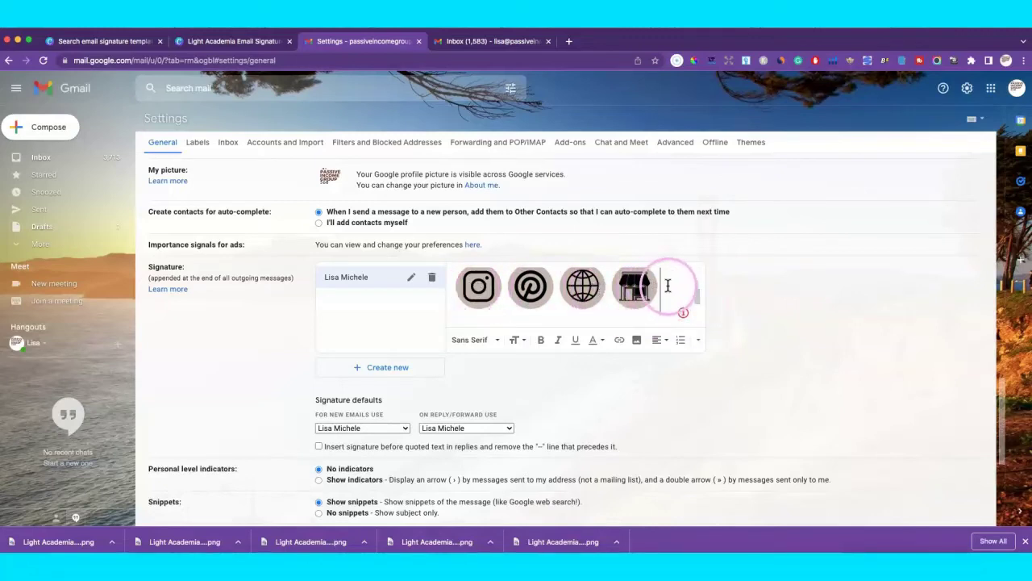
left_click(663, 287)
left_click_drag(649, 290, 628, 289)
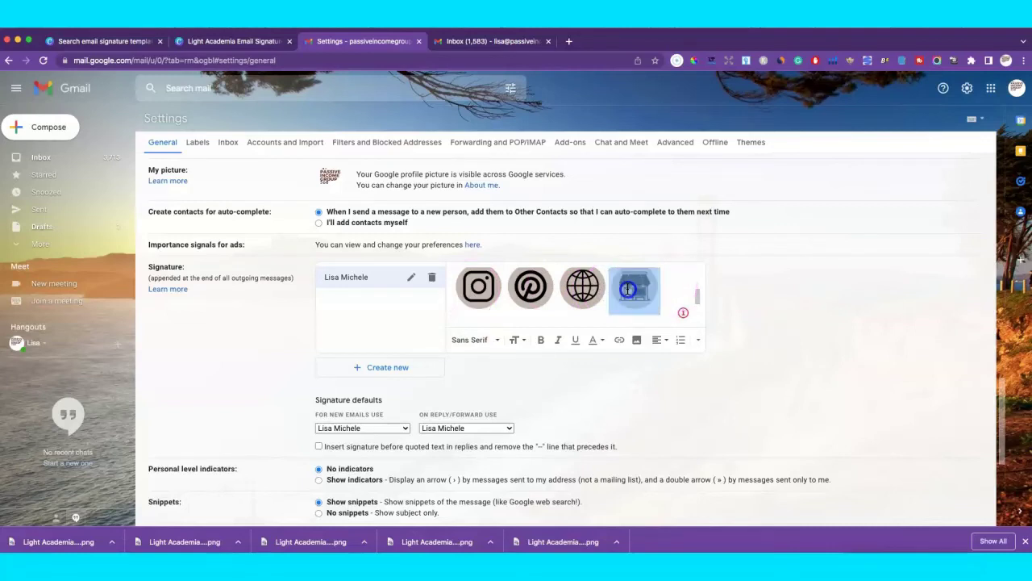
left_click(628, 291)
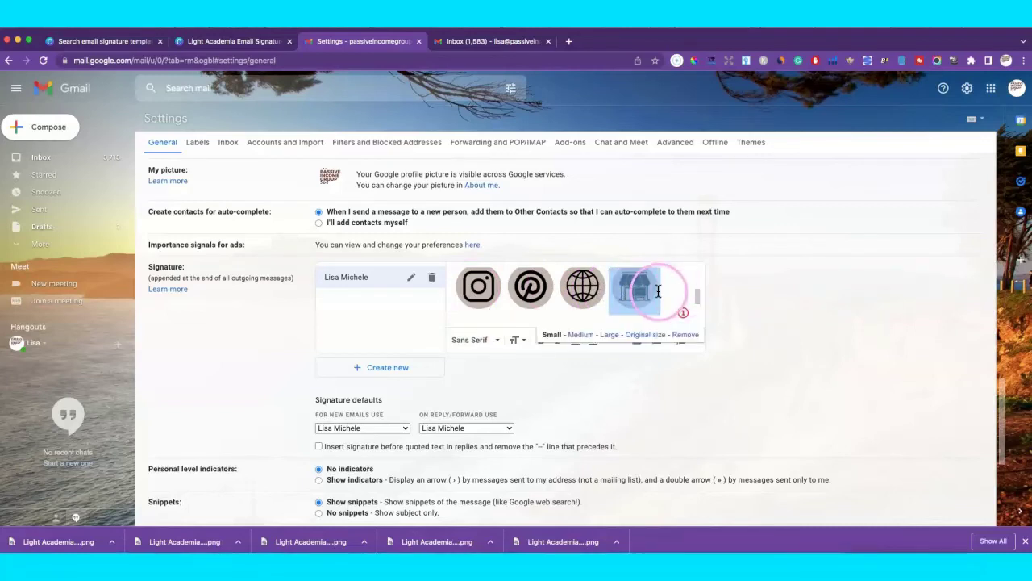
left_click(700, 297)
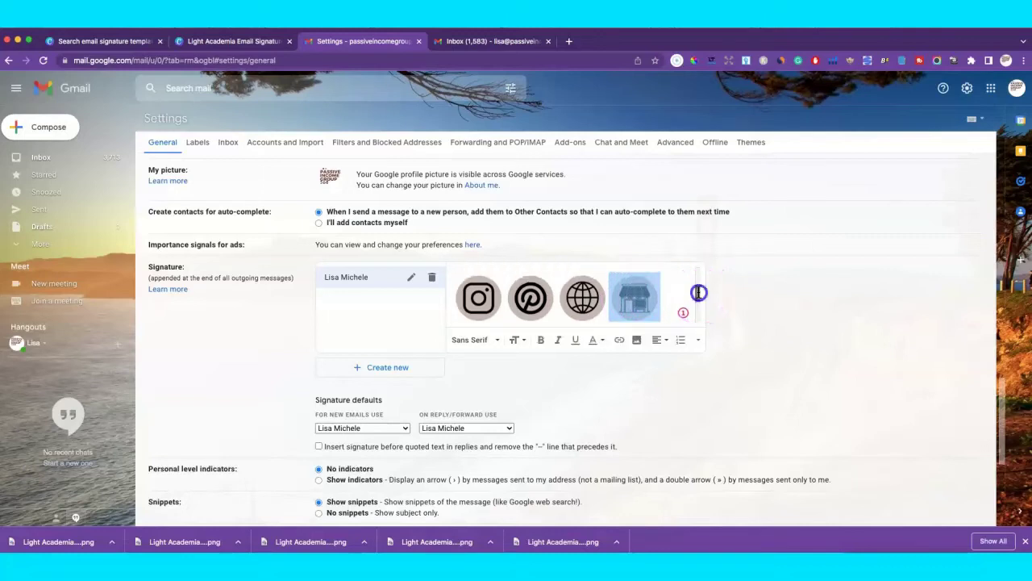
left_click(679, 293)
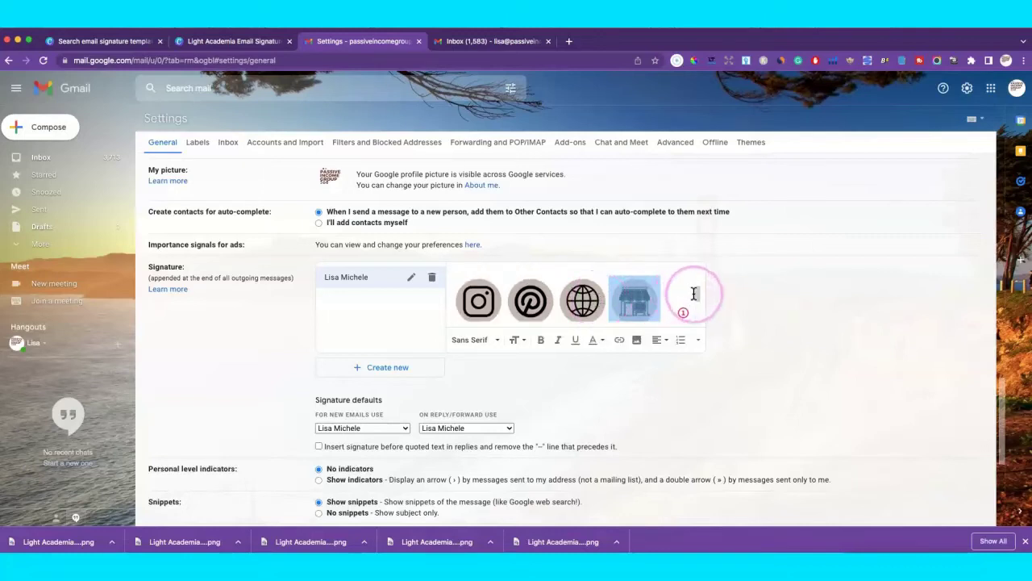
left_click(620, 342)
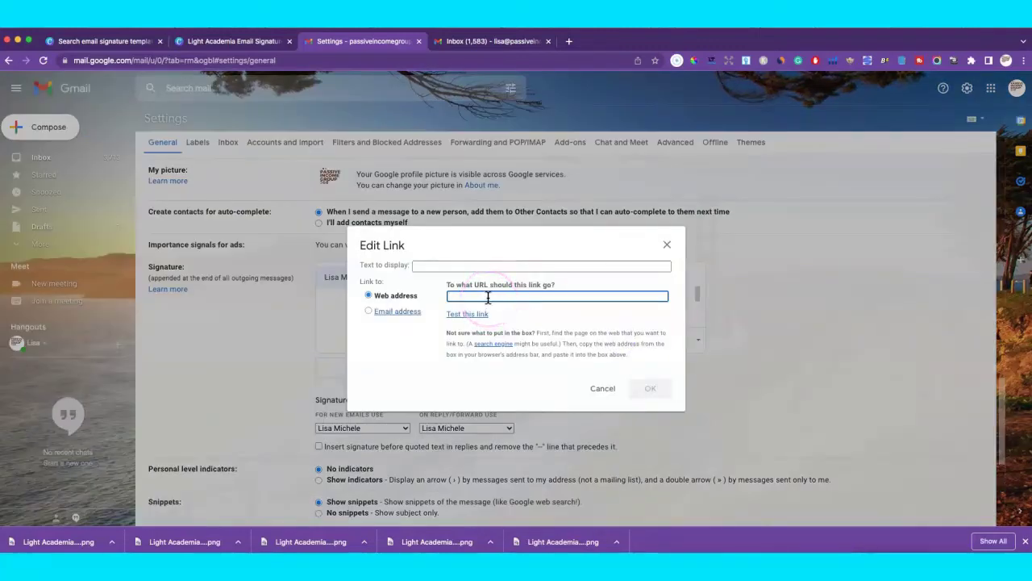
type("w")
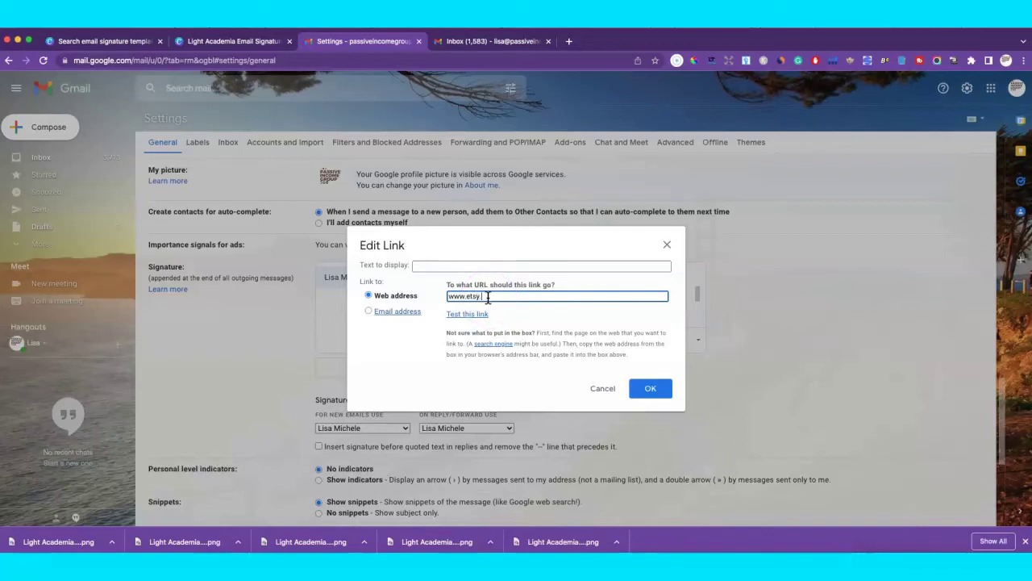
type("ww.etsy.com")
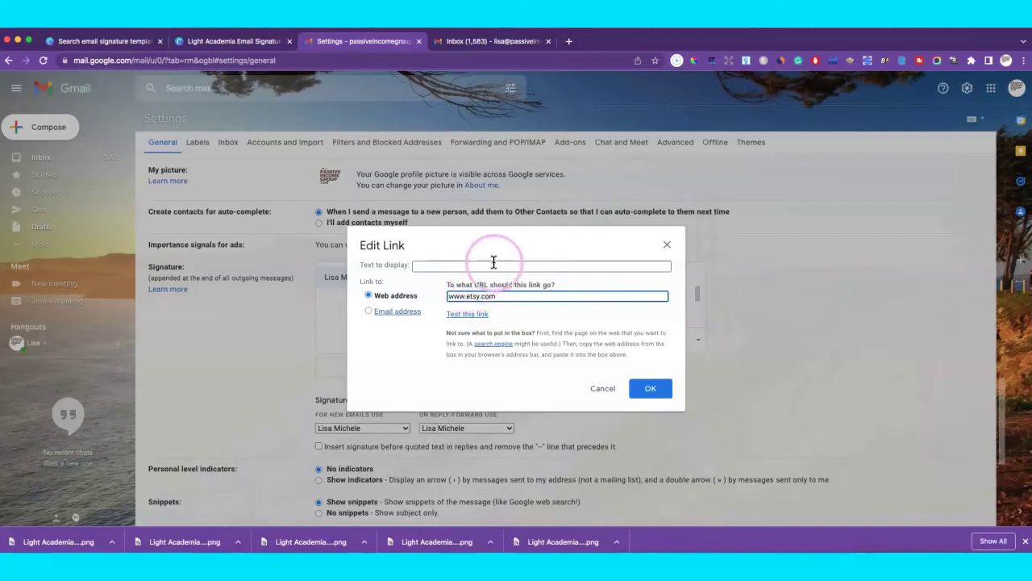
left_click(521, 295)
left_click(645, 375)
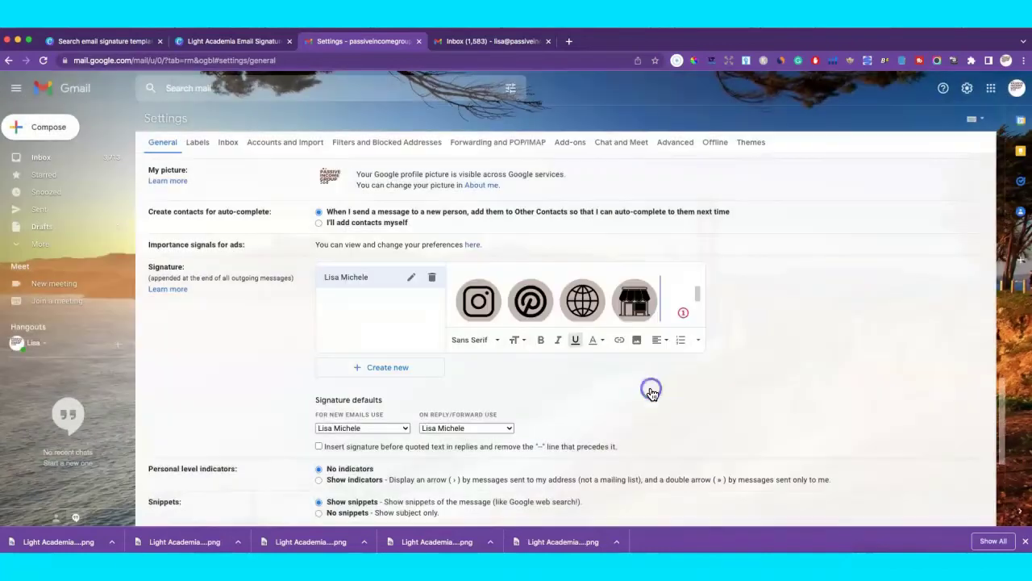
left_click(634, 300)
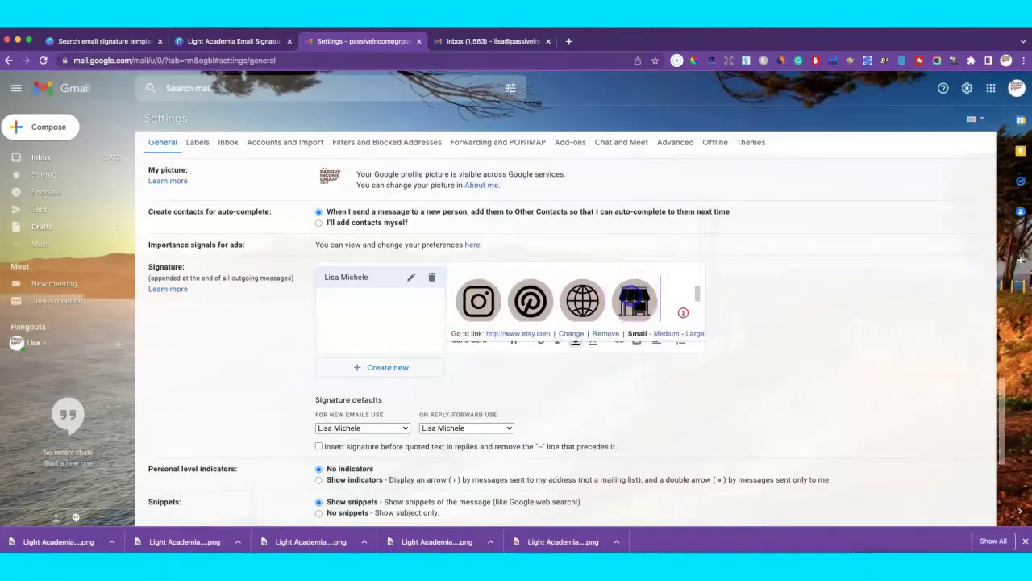
left_click(558, 300)
left_click(558, 301)
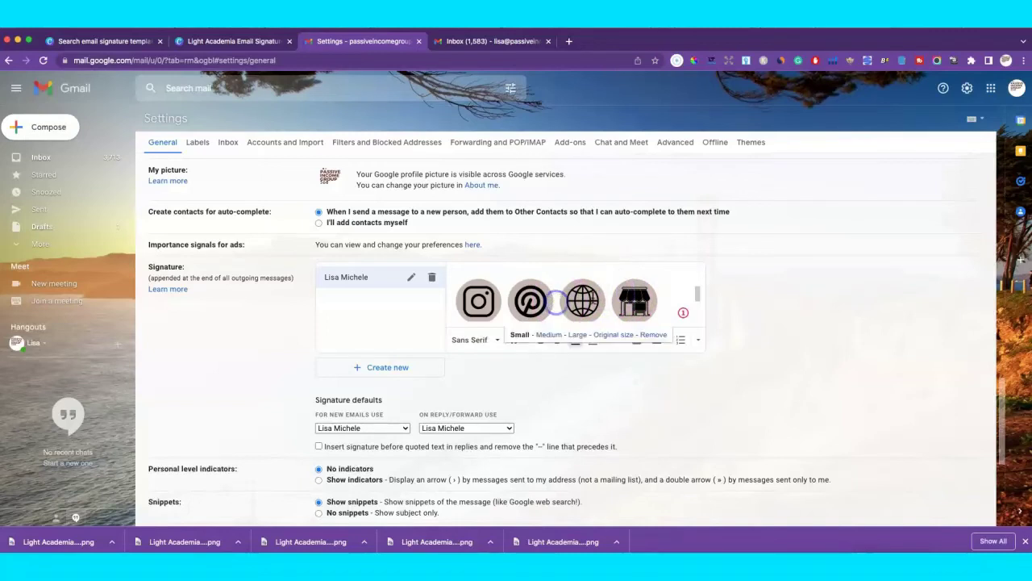
left_click(609, 292)
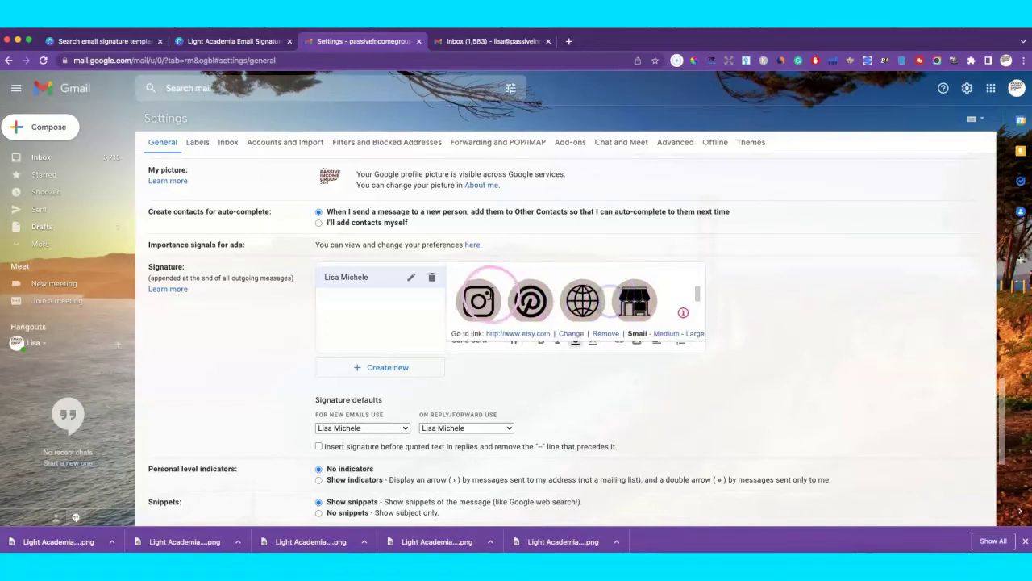
left_click(477, 300)
left_click(650, 380)
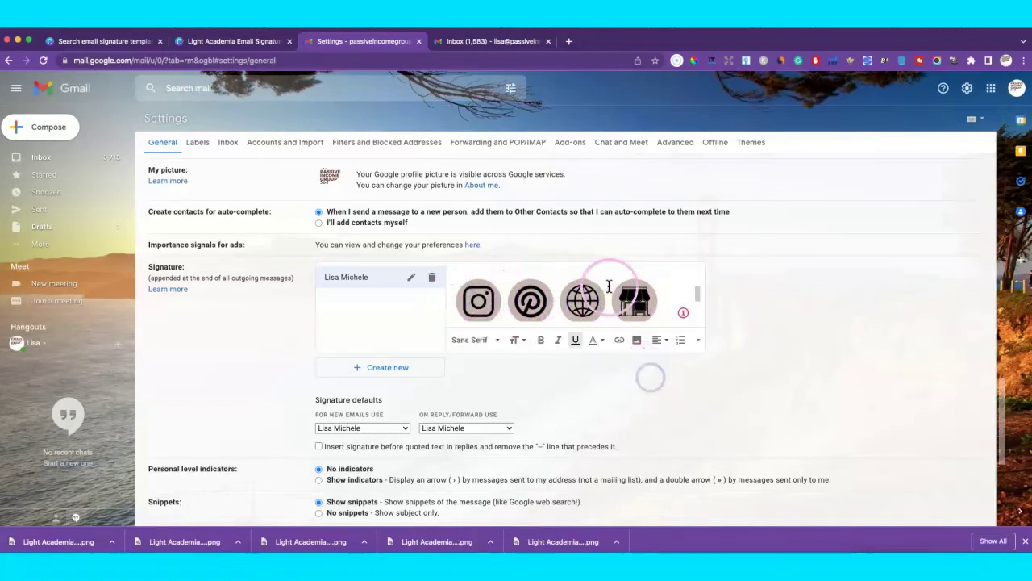
left_click(567, 301)
left_click(573, 303)
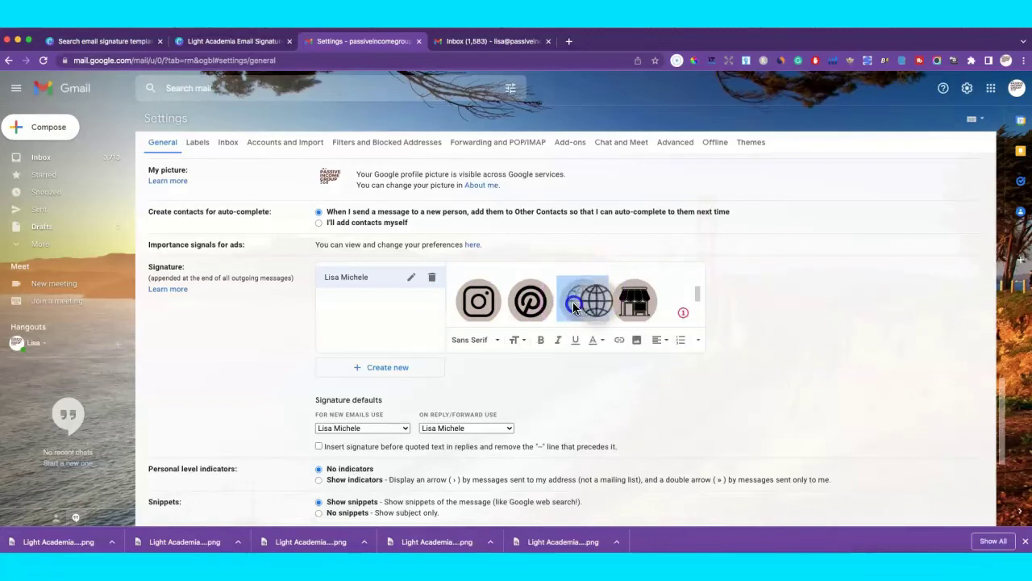
left_click(628, 346)
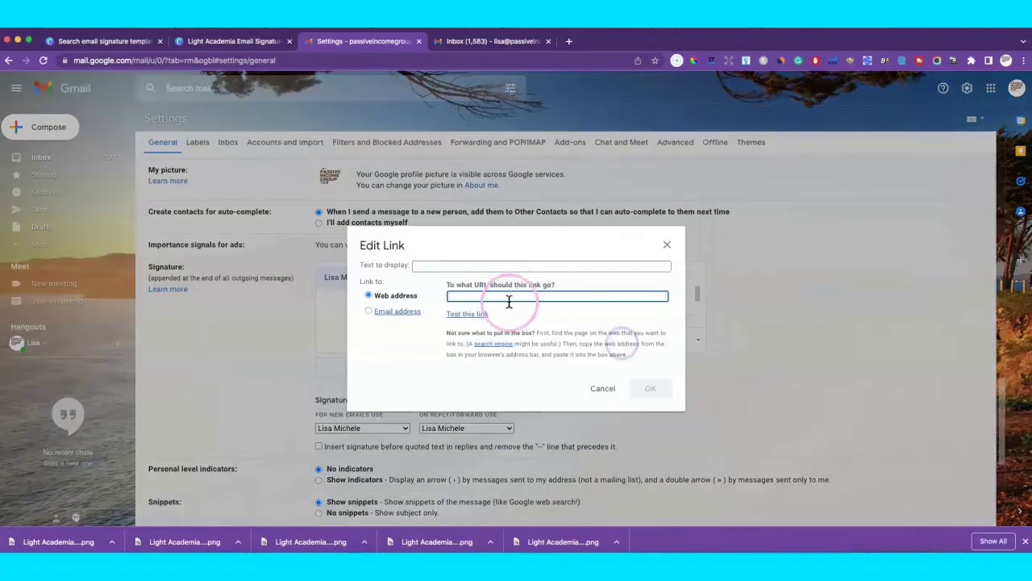
type("ww")
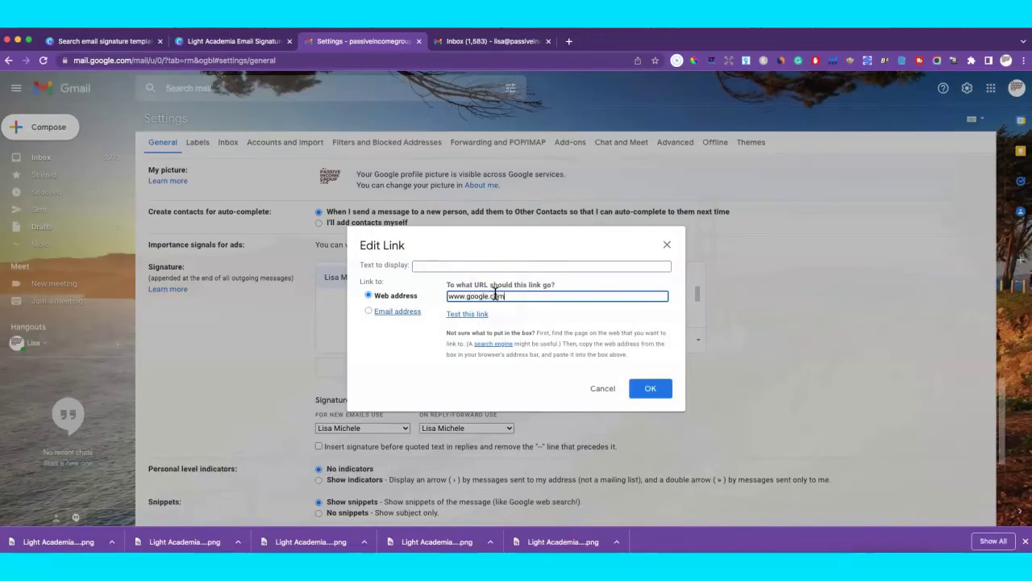
type("w.google.com")
left_click(650, 388)
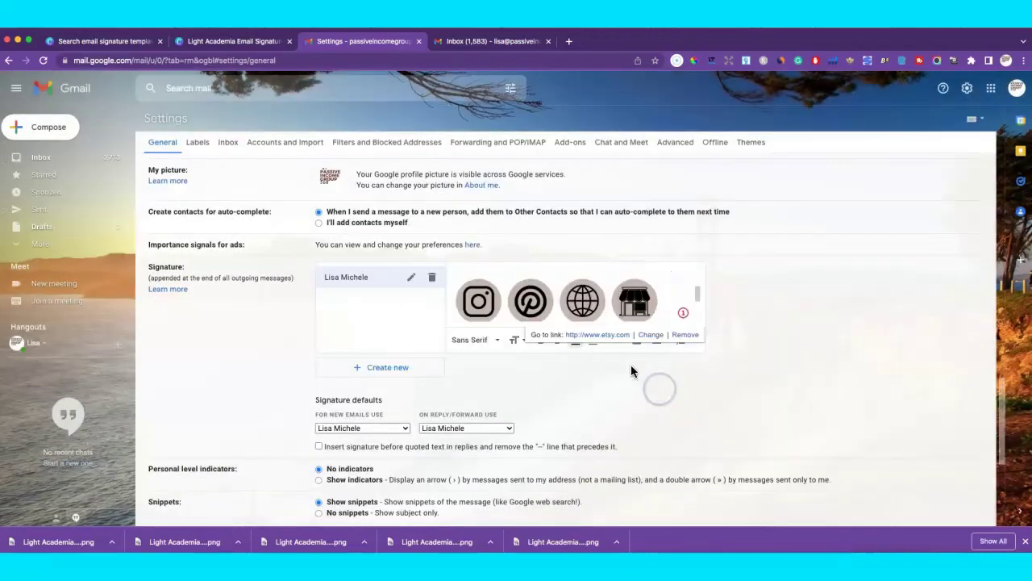
Undo an accidental move of the globe icon and confirm it links to google.com.
left_click(516, 304)
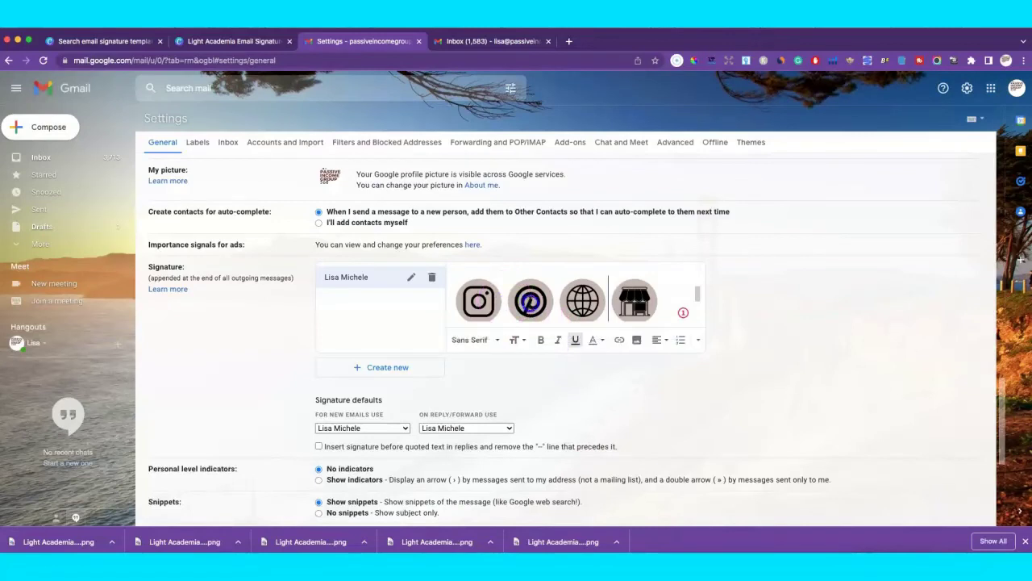
left_click_drag(557, 303, 535, 300)
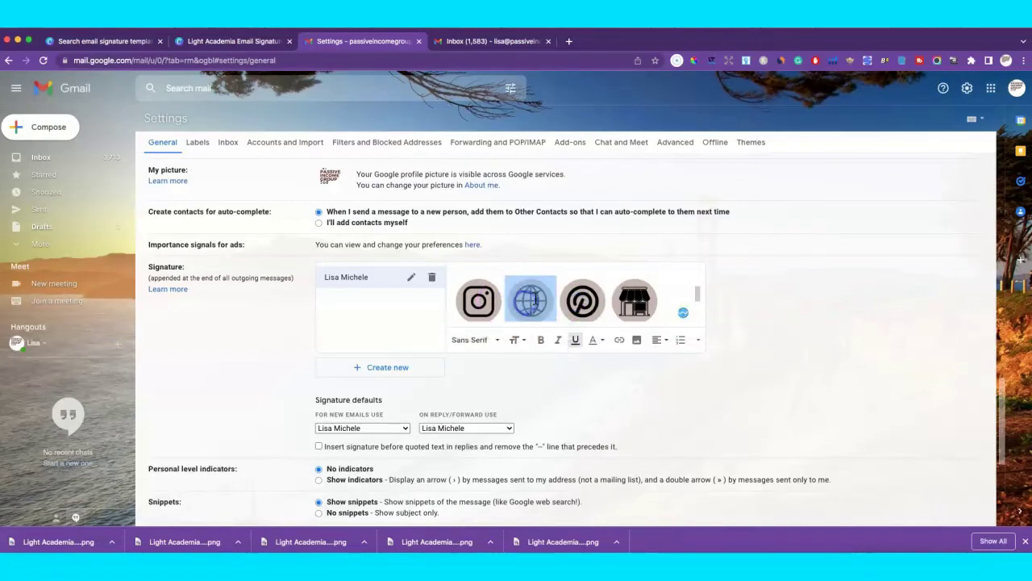
left_click(183, 165)
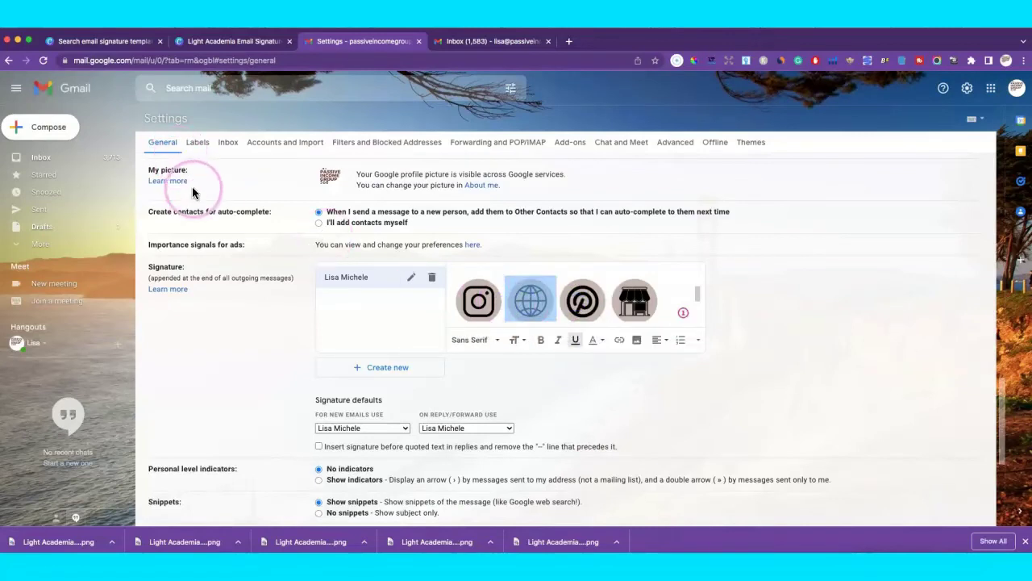
key("ctrl+z")
left_click(286, 184)
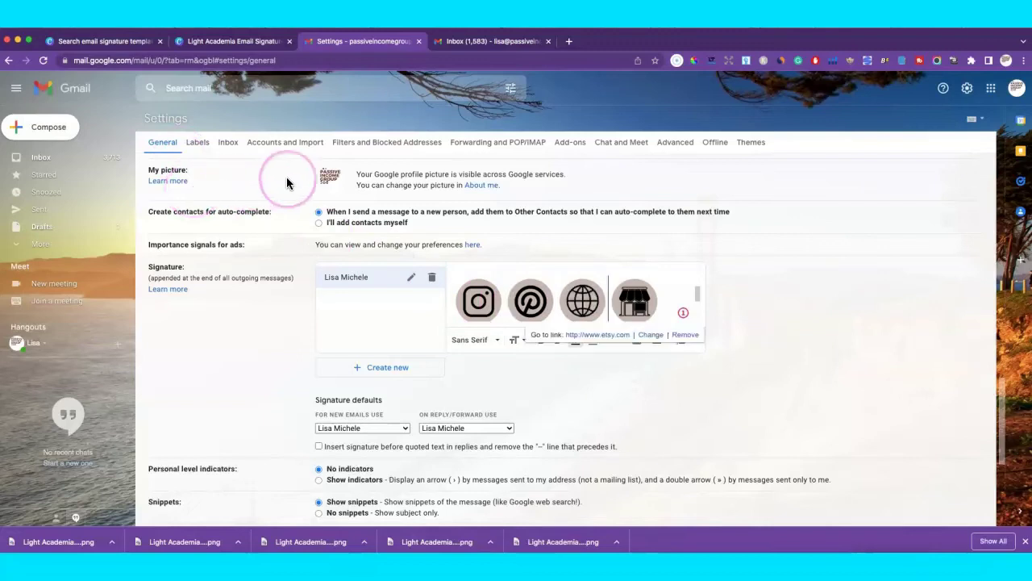
left_click(581, 300)
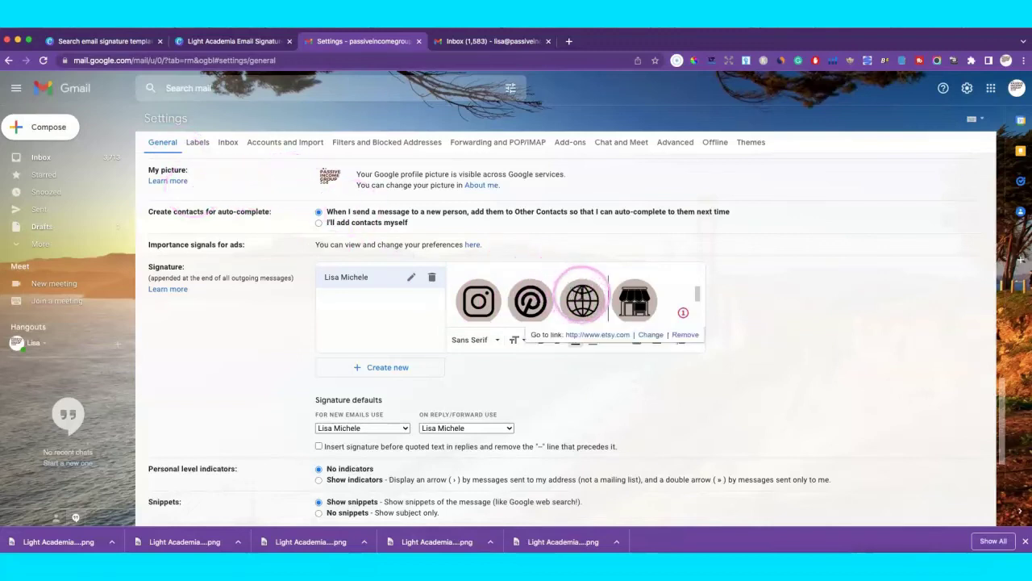
left_click(582, 300)
left_click(598, 300)
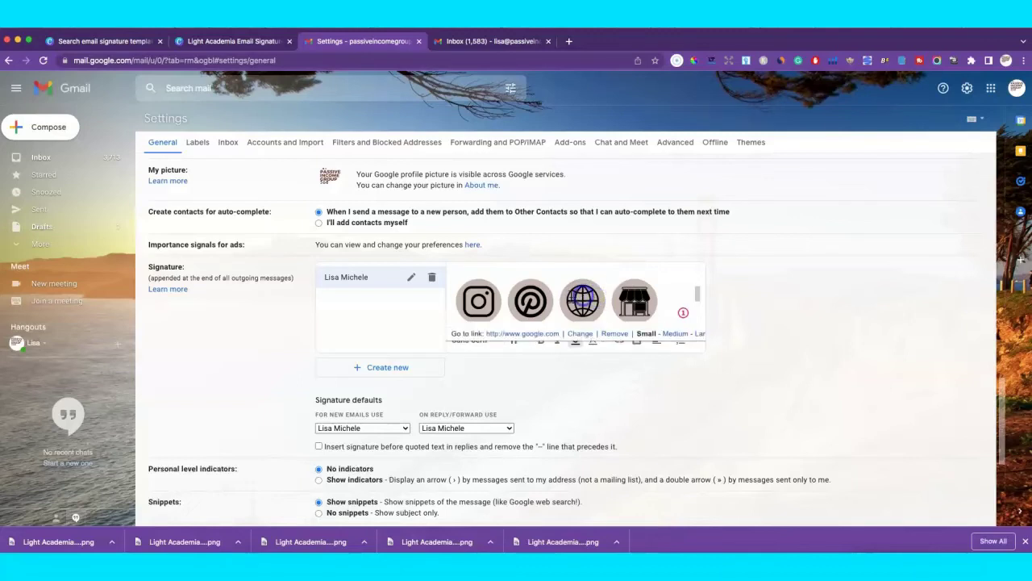
left_click(578, 300)
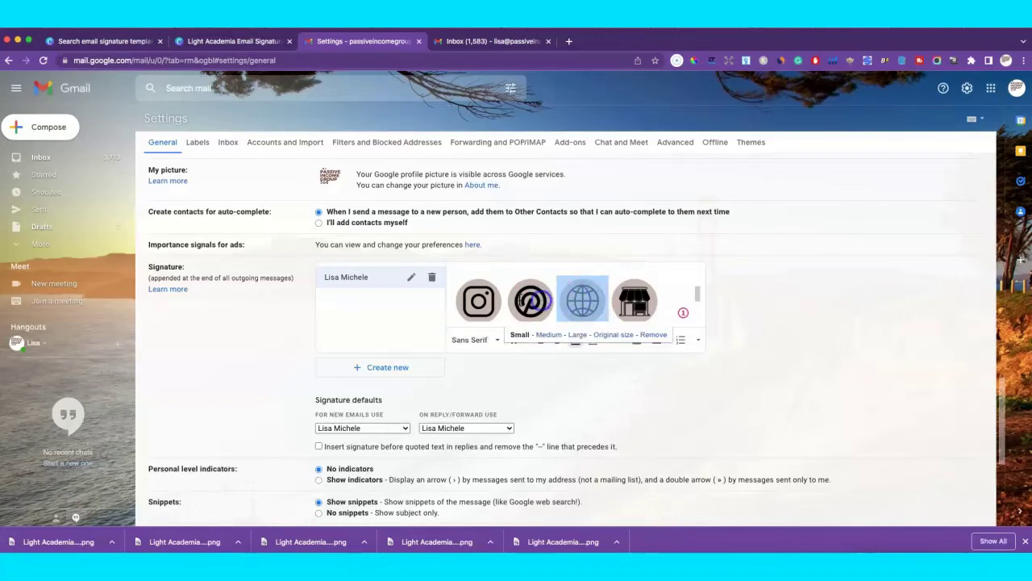
left_click(532, 299)
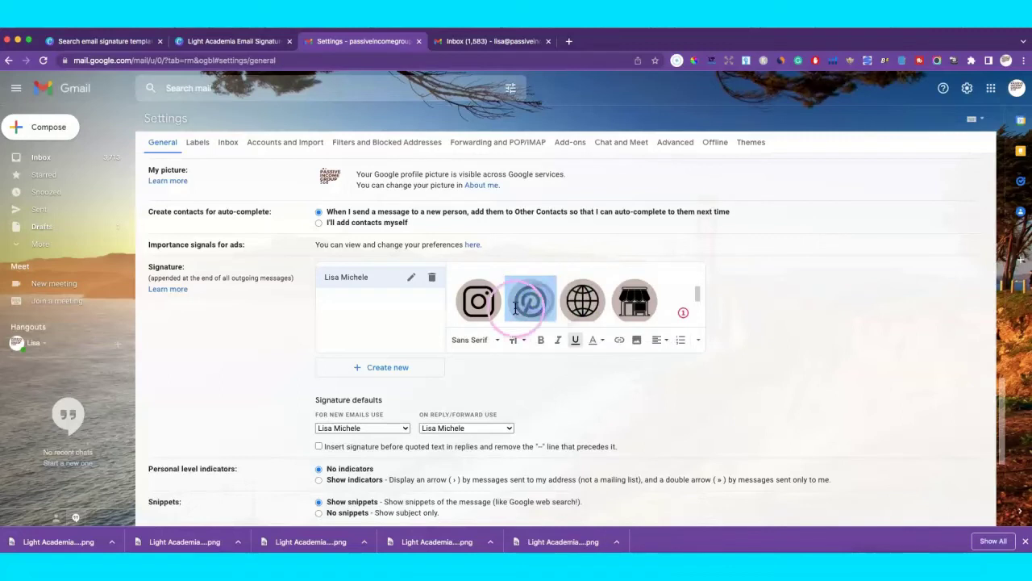
left_click(620, 340)
type("www.pinterest.com")
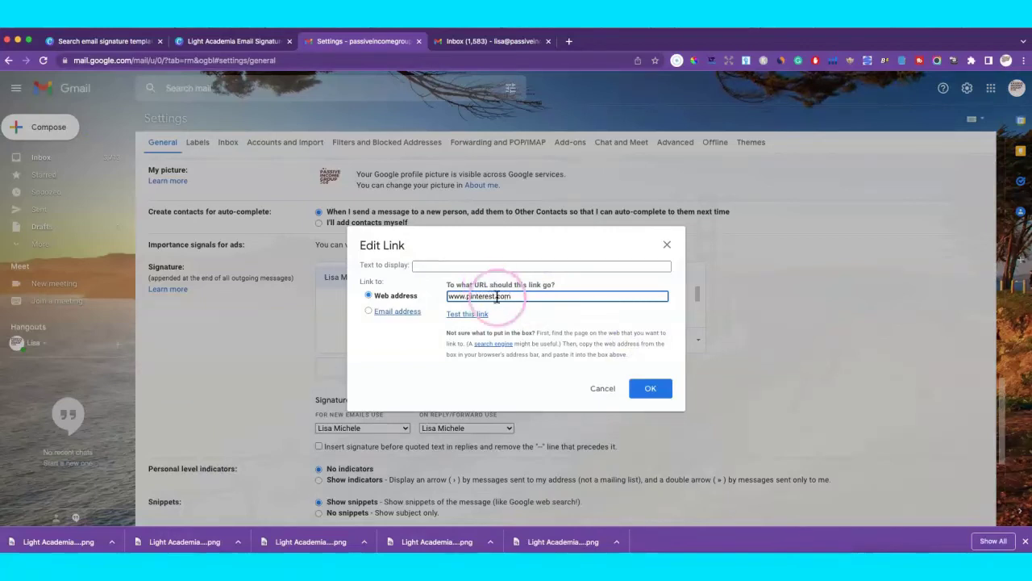
left_click(653, 389)
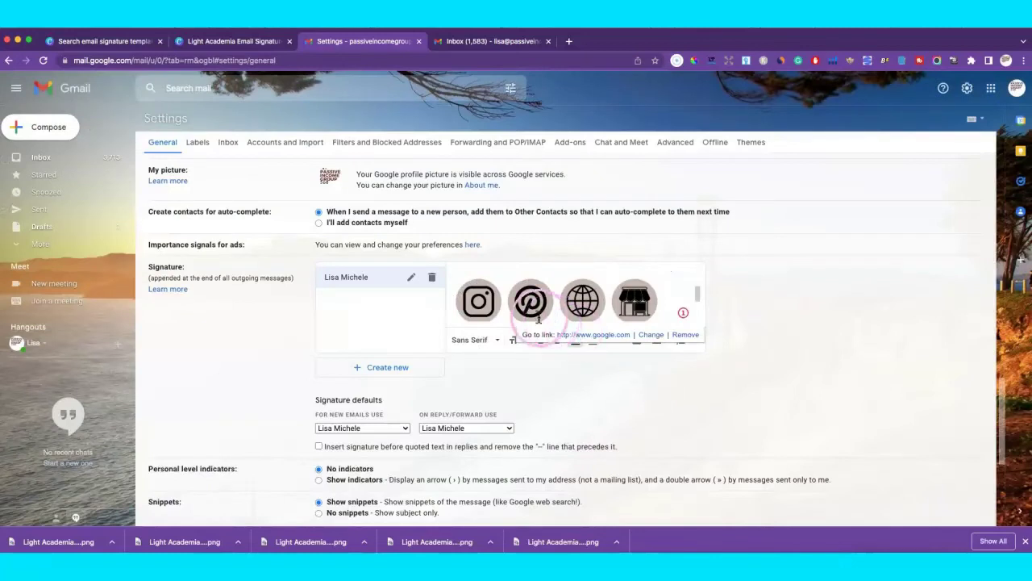
left_click(530, 303)
left_click(456, 293)
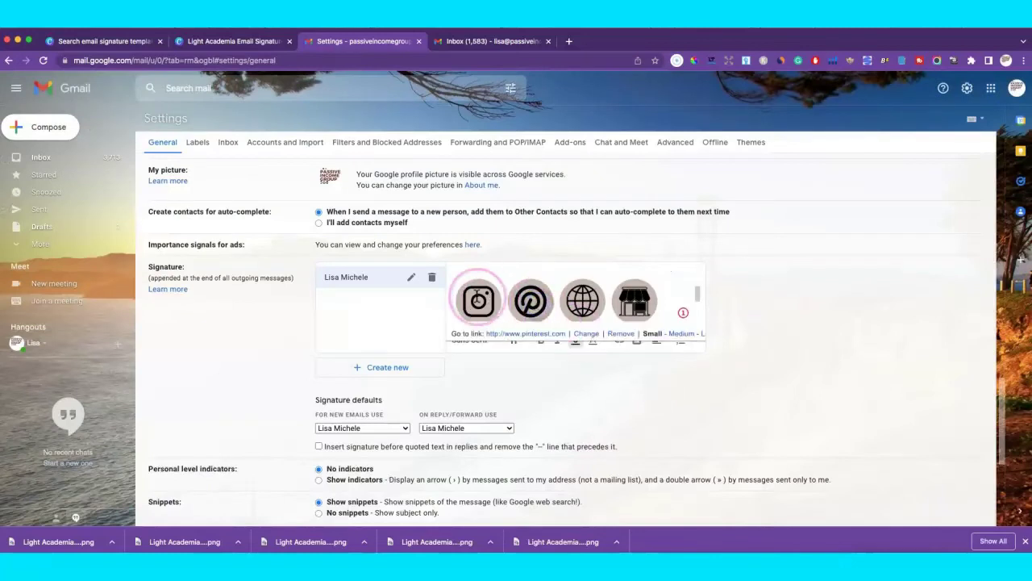
left_click(452, 298)
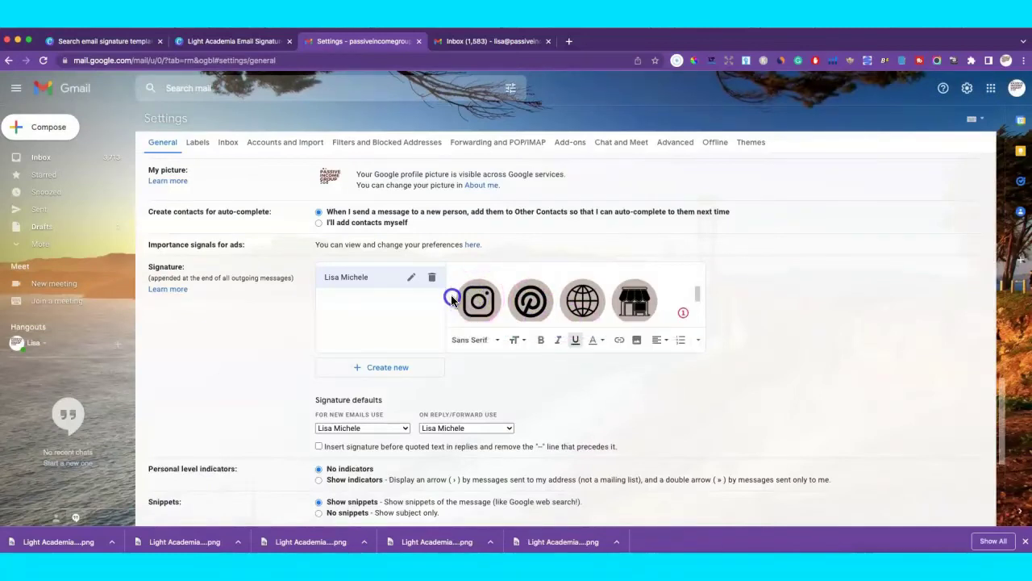
Link the Instagram icon to its Instagram web address.
left_click(498, 300, "shift")
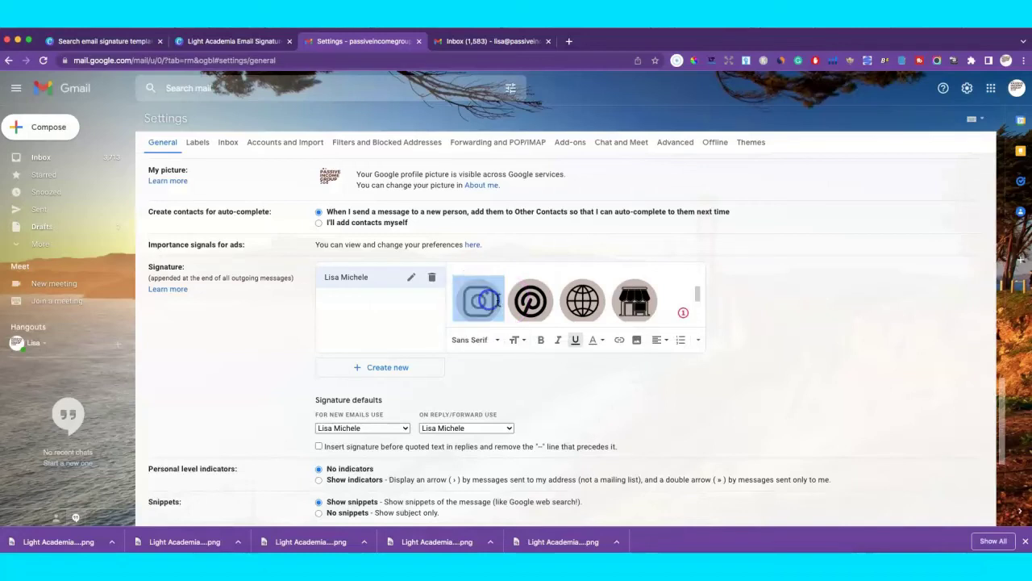
left_click(619, 340)
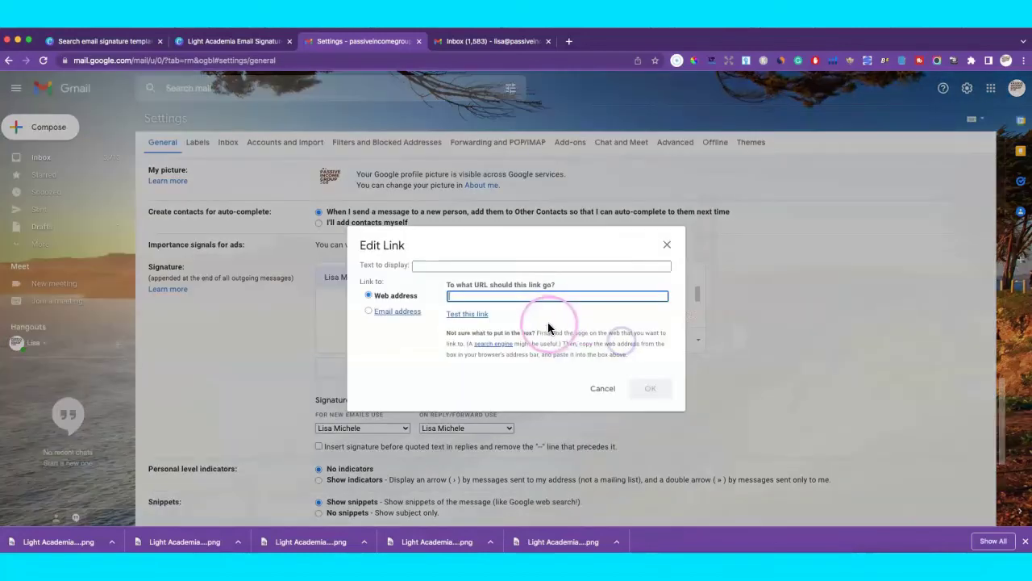
type("www.instagram.com")
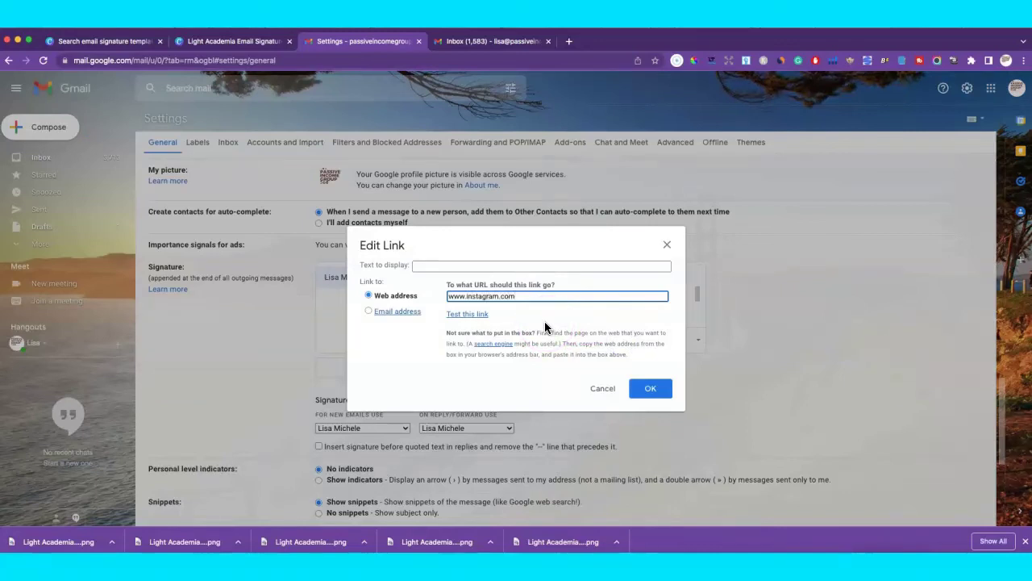
left_click(665, 390)
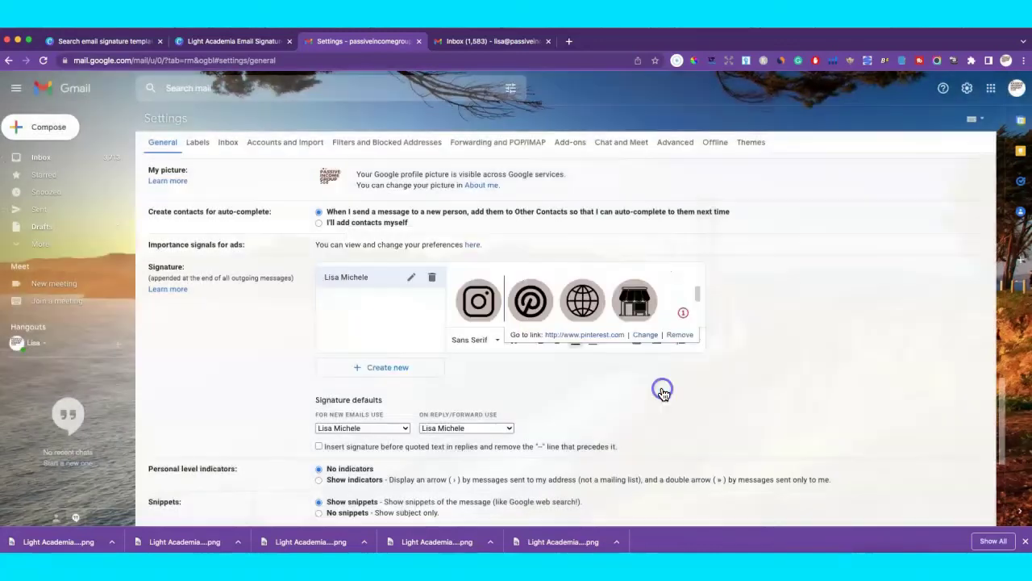
left_click(721, 340)
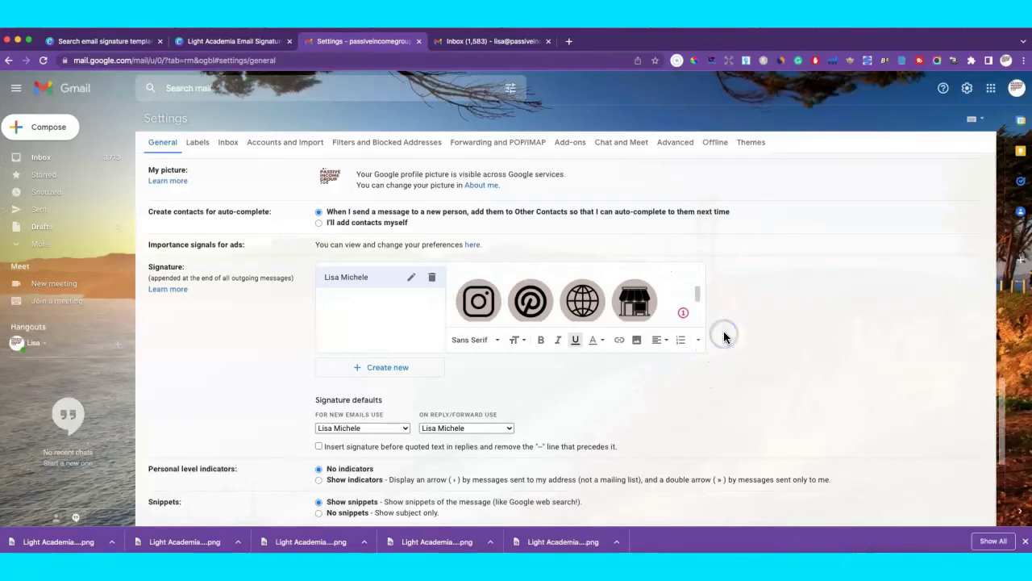
scroll(718, 355, "down", 3)
scroll(714, 361, "down", 3)
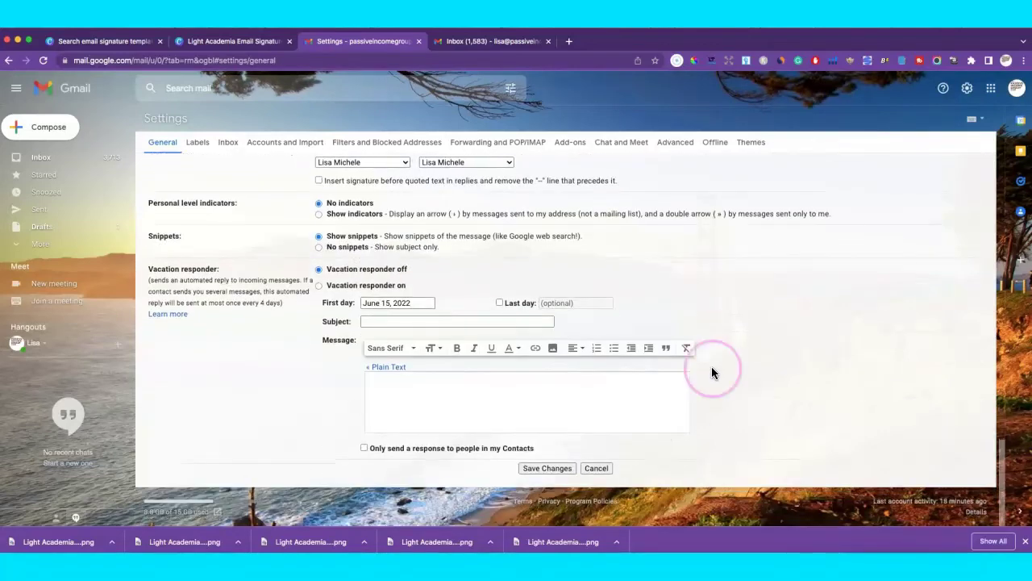
Save the signature changes and address a new email to your own Gmail address.
left_click(536, 468)
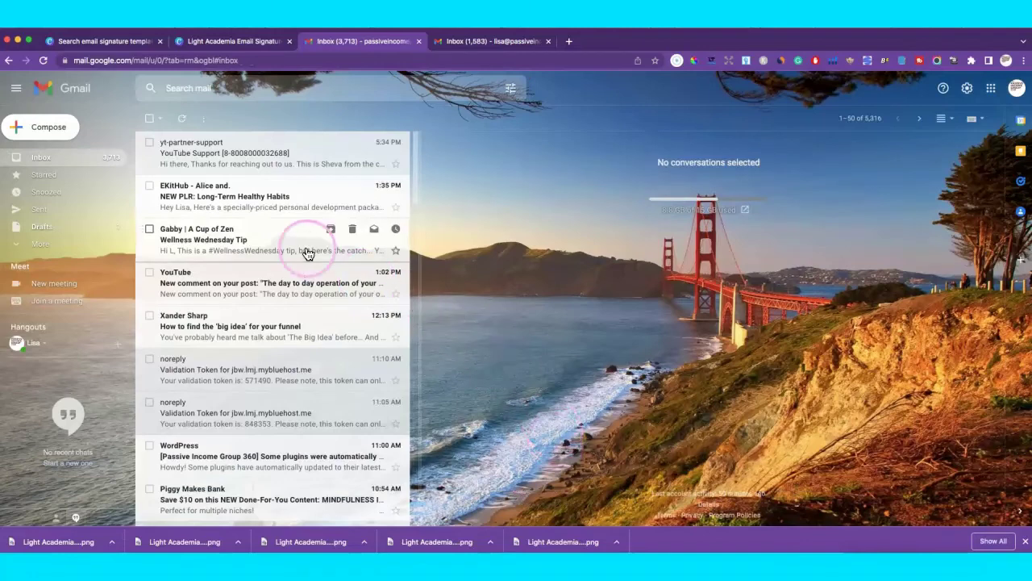
left_click(30, 118)
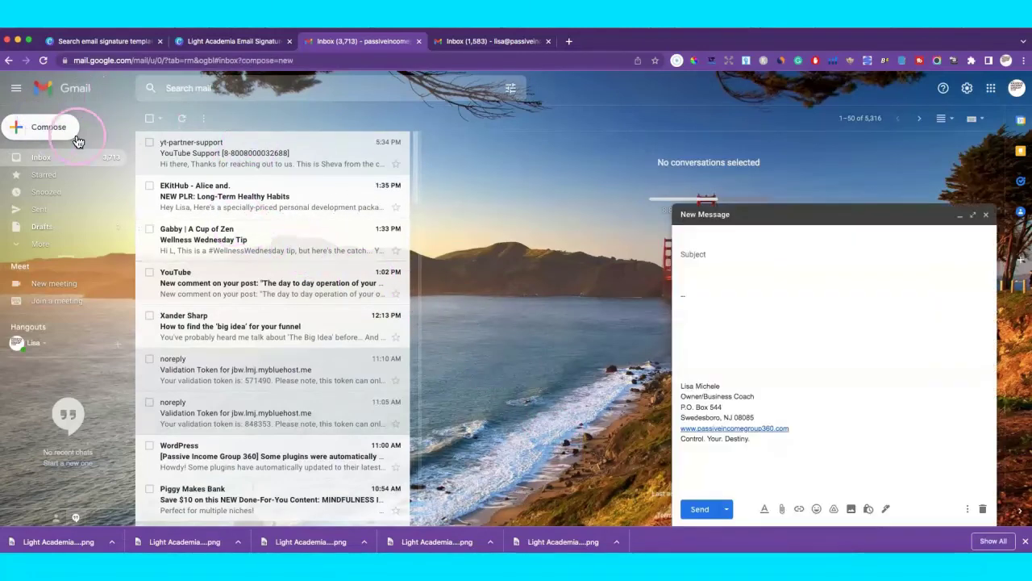
type("tes")
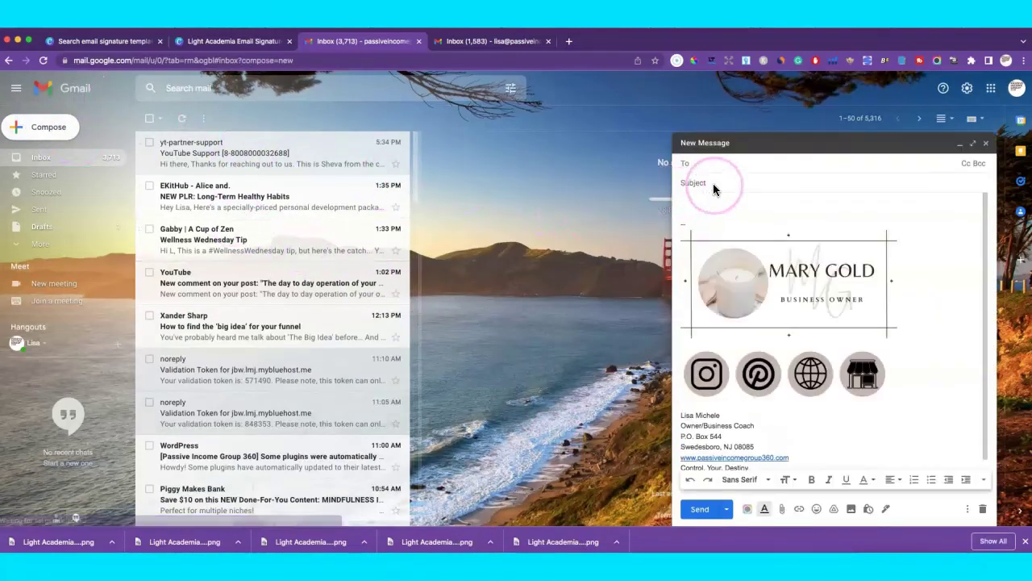
type("t")
key("BackSpace")
key("BackSpace")
key("BackSpace")
key("BackSpace")
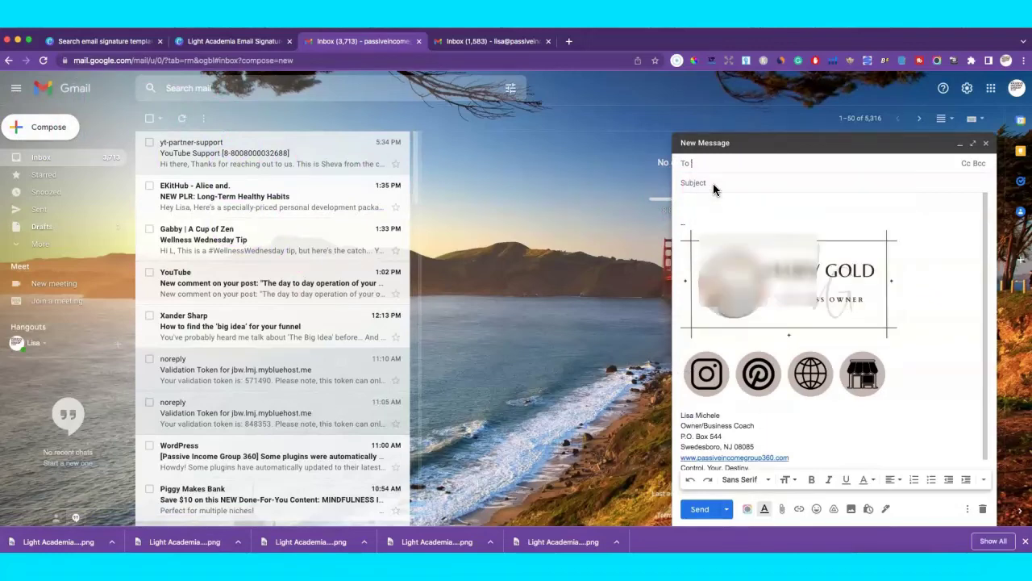
type("lisa")
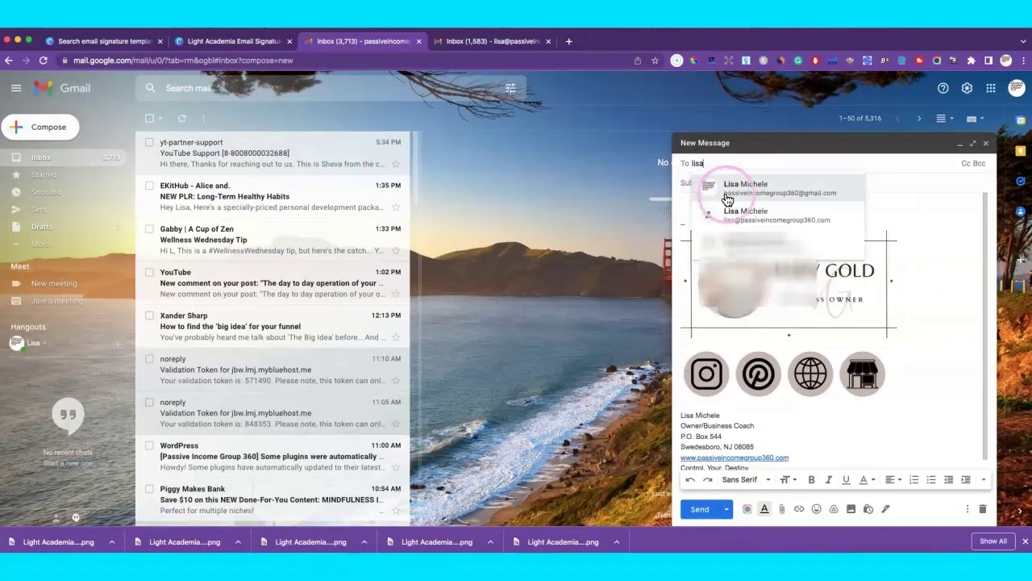
left_click(713, 188)
Enter the subject 'test' and send the email.
left_click(708, 184)
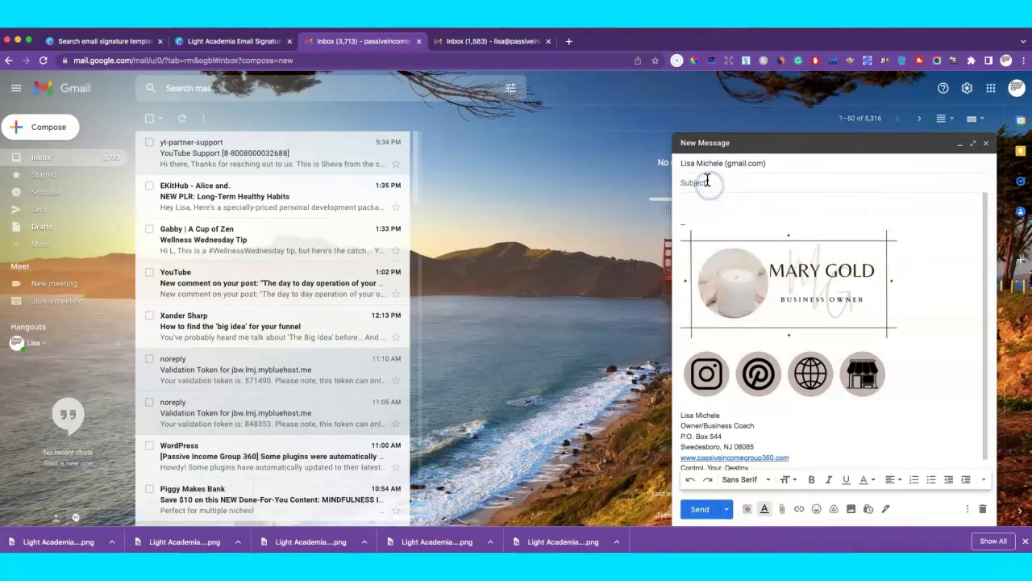
left_click(691, 425)
left_click(700, 509)
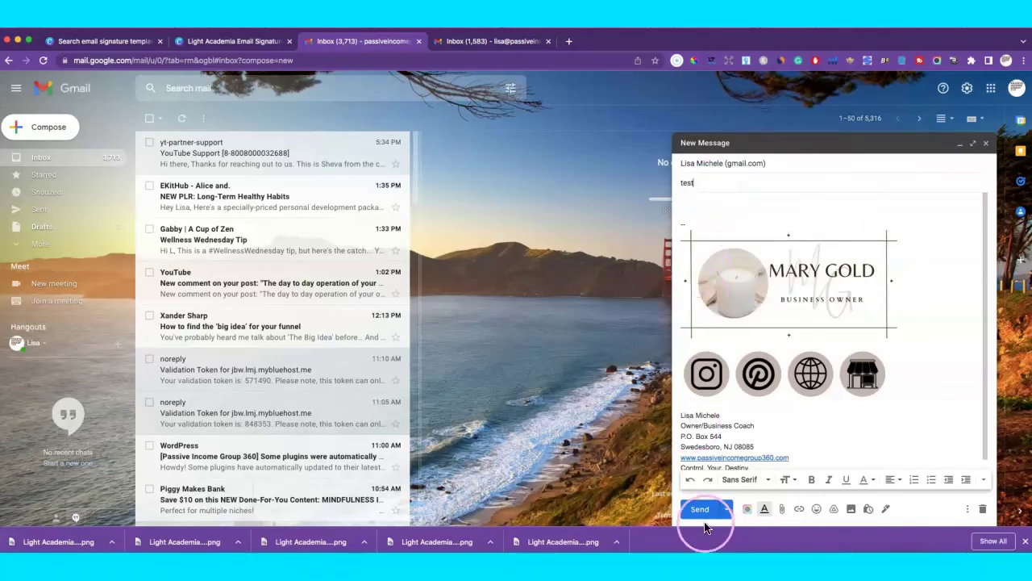
left_click(702, 443)
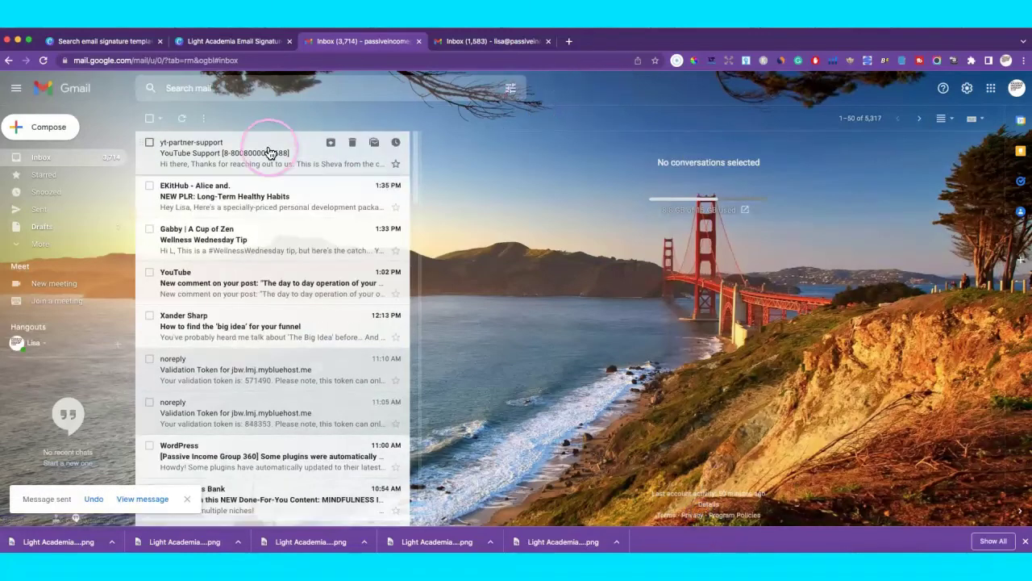
Refresh the other Gmail inbox and open the received 'test' email.
left_click(481, 42)
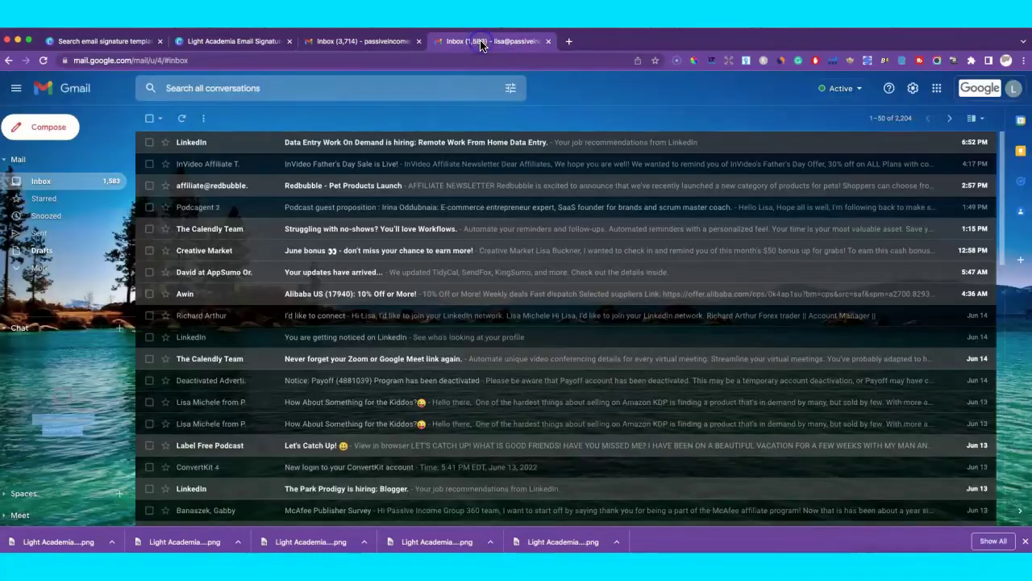
left_click(183, 119)
left_click(182, 118)
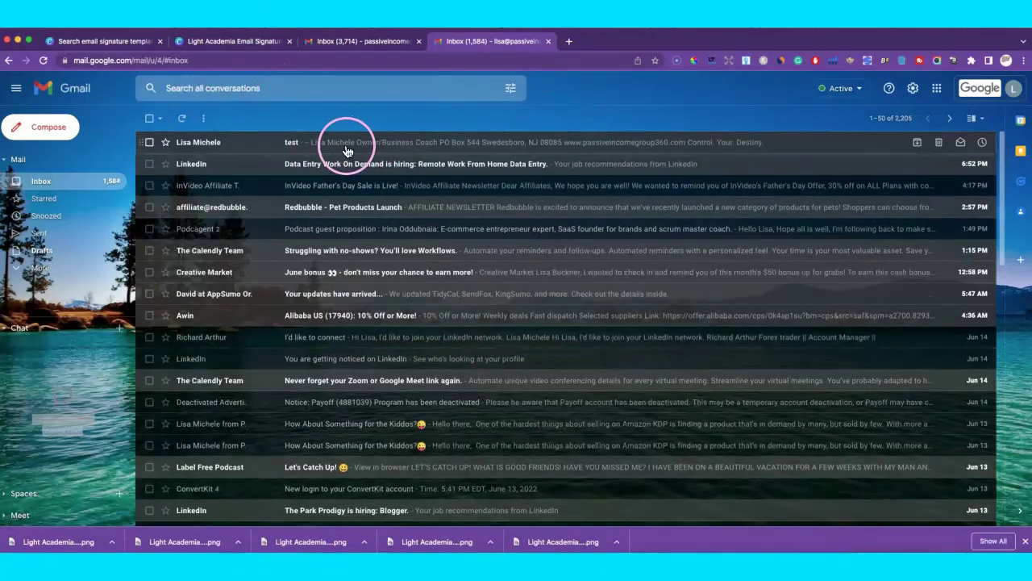
left_click(331, 144)
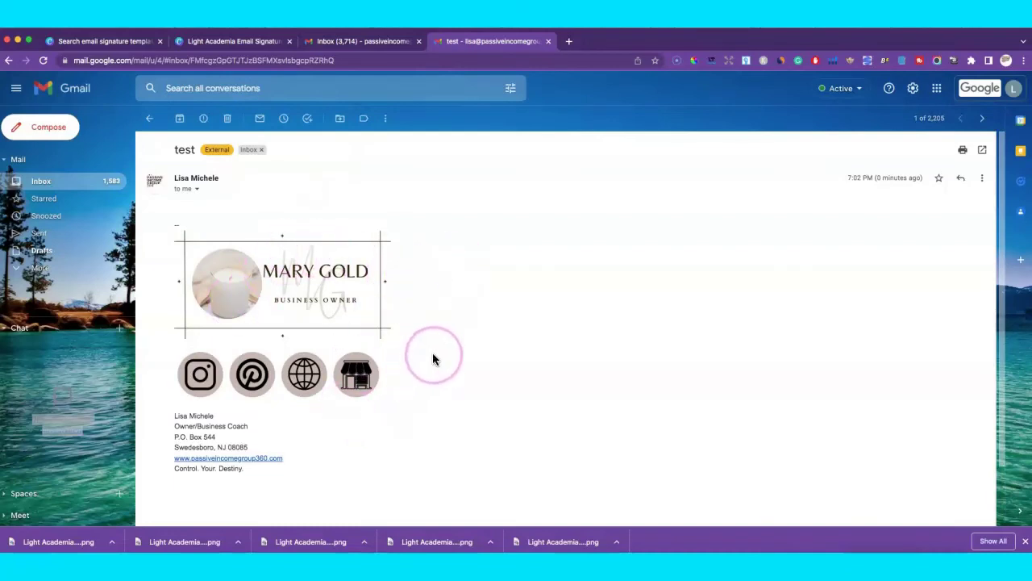
scroll(433, 357, "down", 1)
scroll(433, 357, "up", 1)
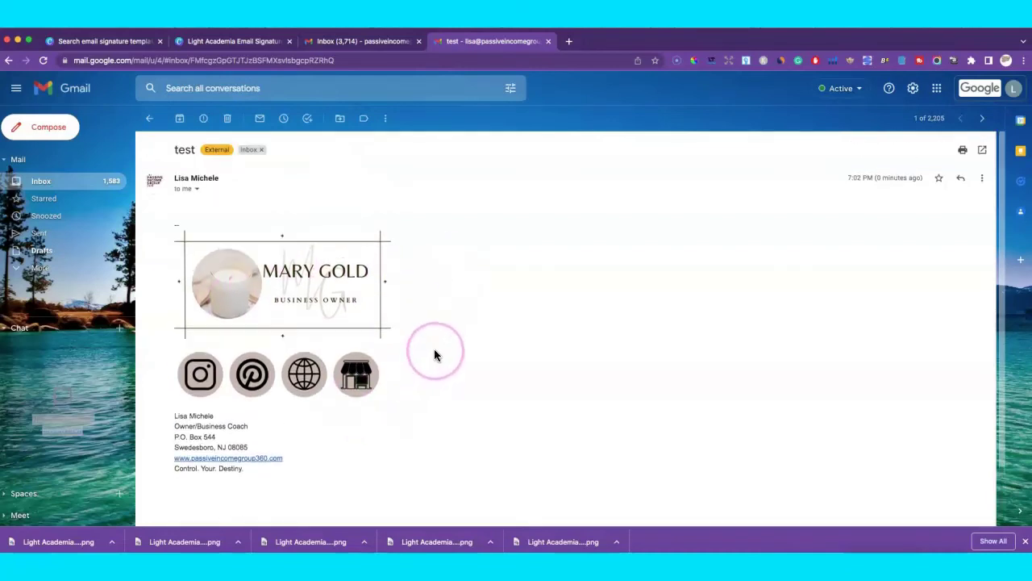
Verify the shop, globe, Pinterest and Instagram icons open Etsy, Google, Pinterest and Instagram.
left_click(360, 373)
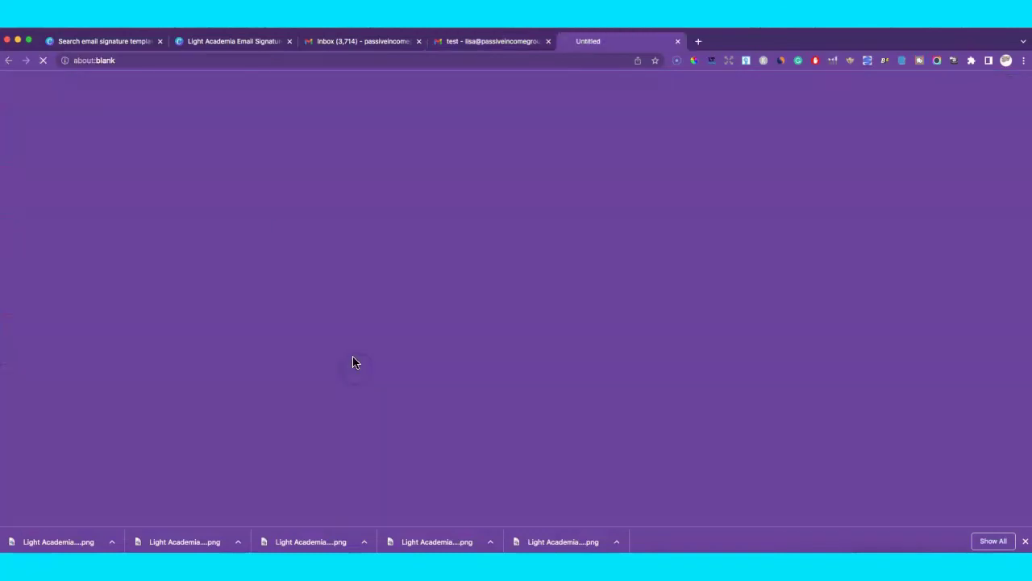
left_click(678, 42)
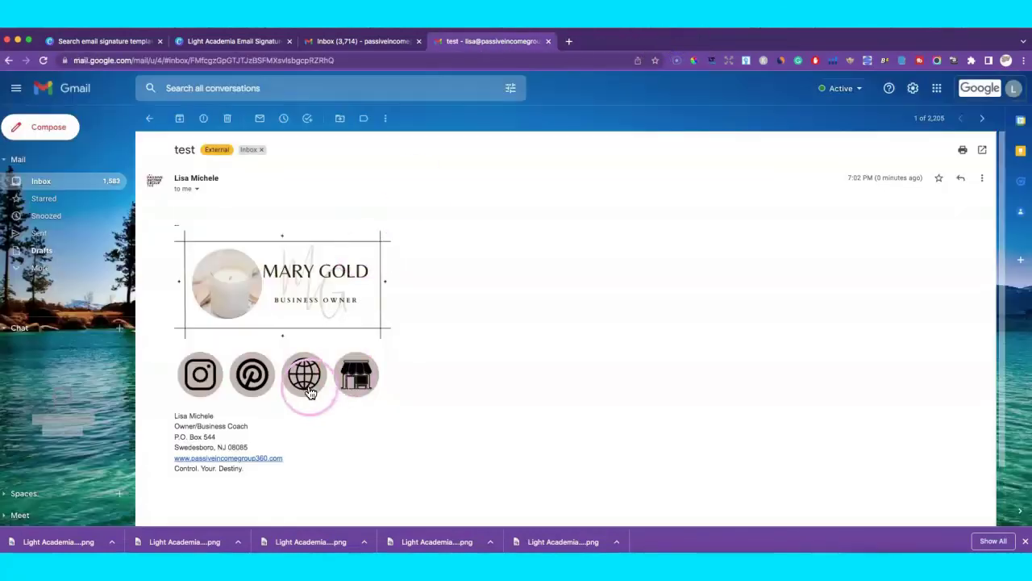
left_click(303, 376)
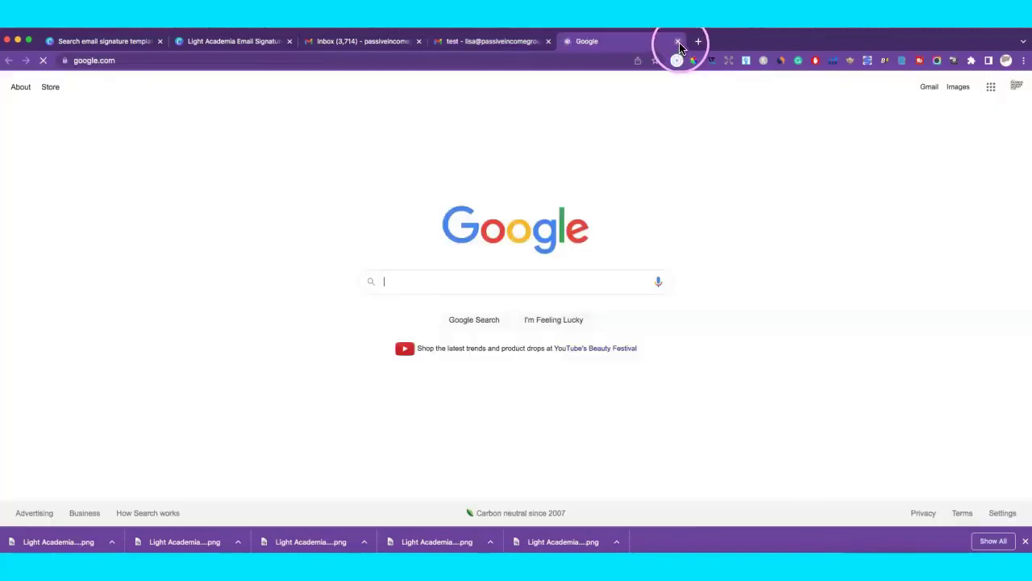
left_click(677, 41)
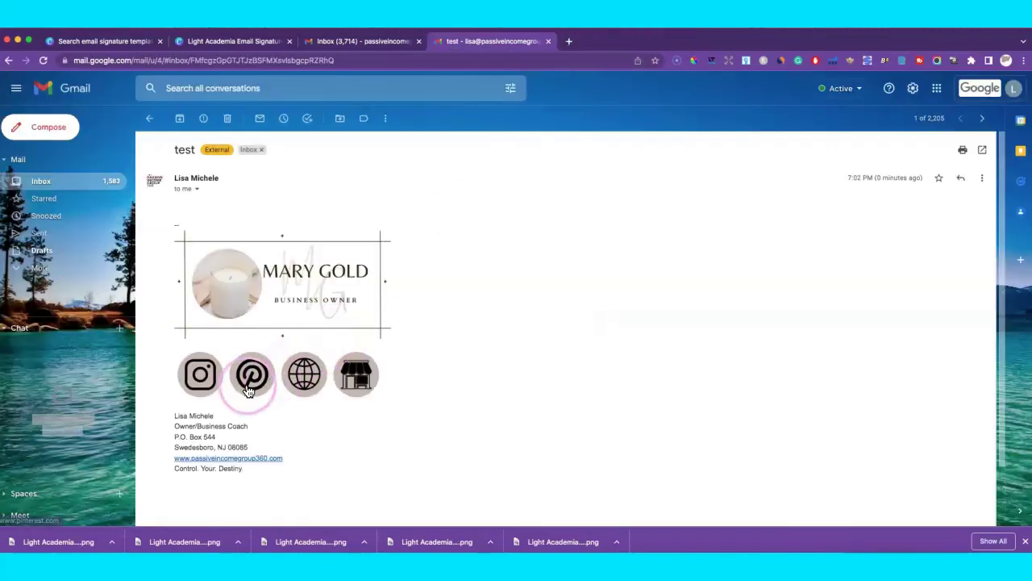
left_click(252, 377)
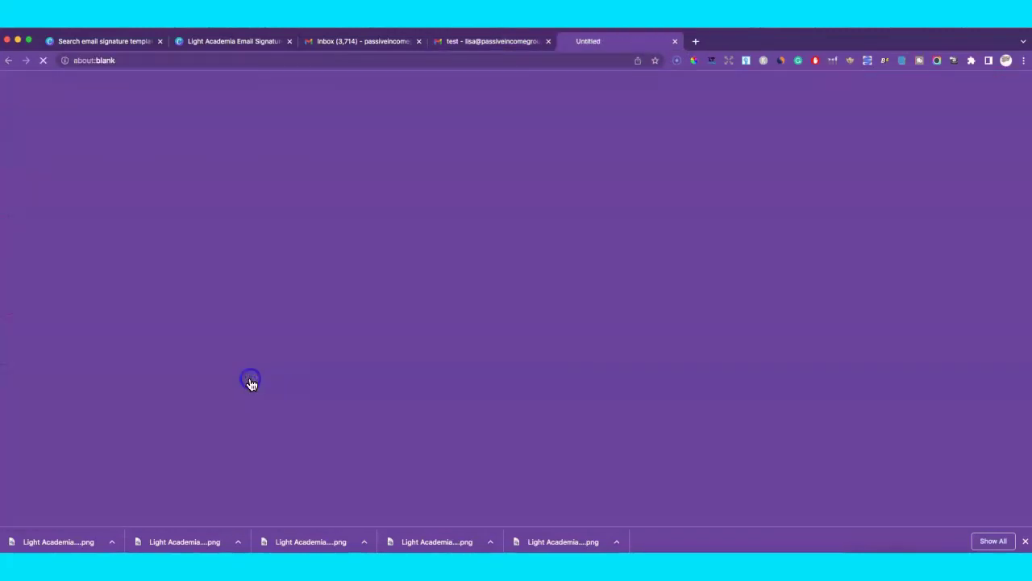
left_click(678, 41)
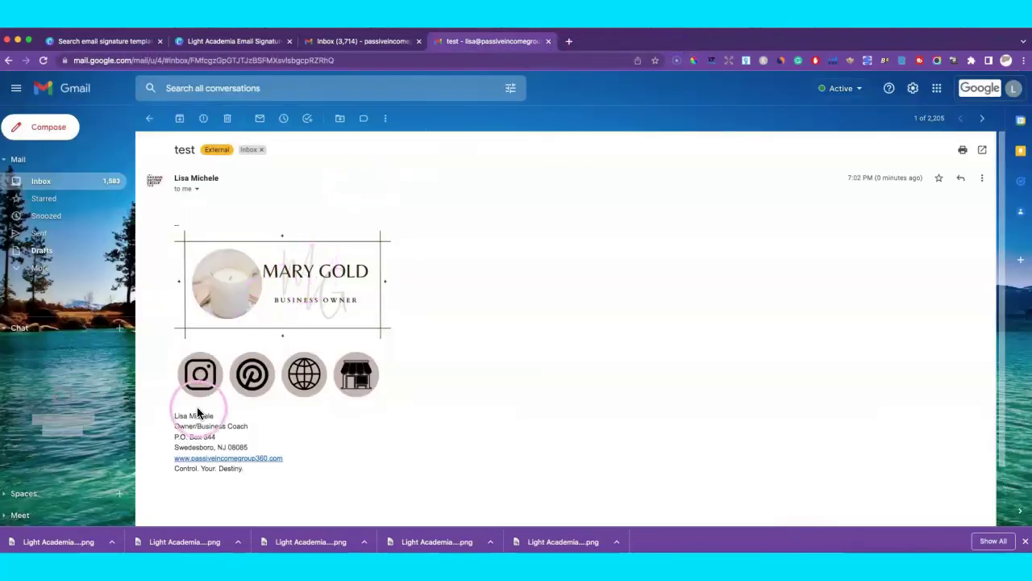
left_click(200, 373)
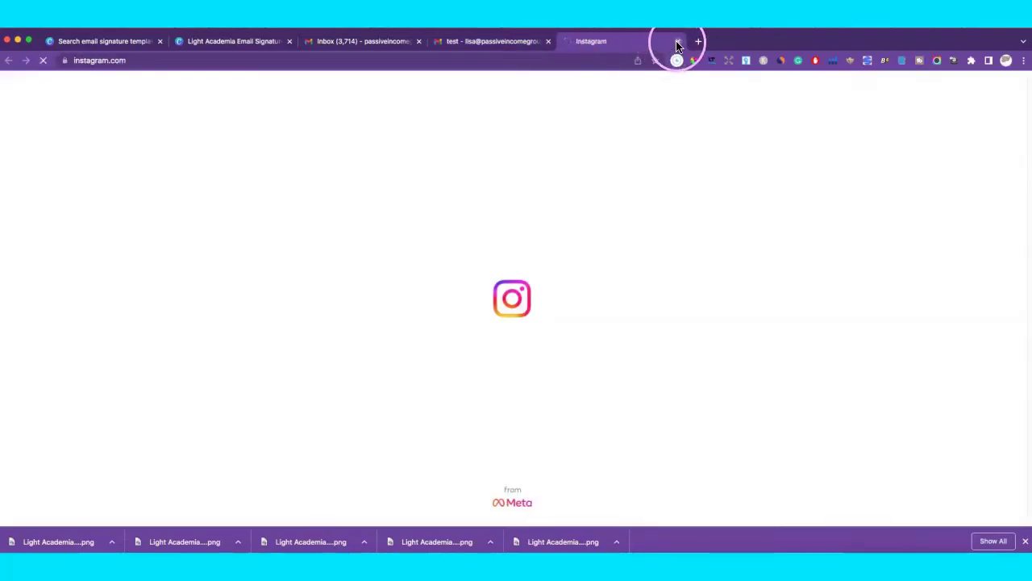
left_click(678, 41)
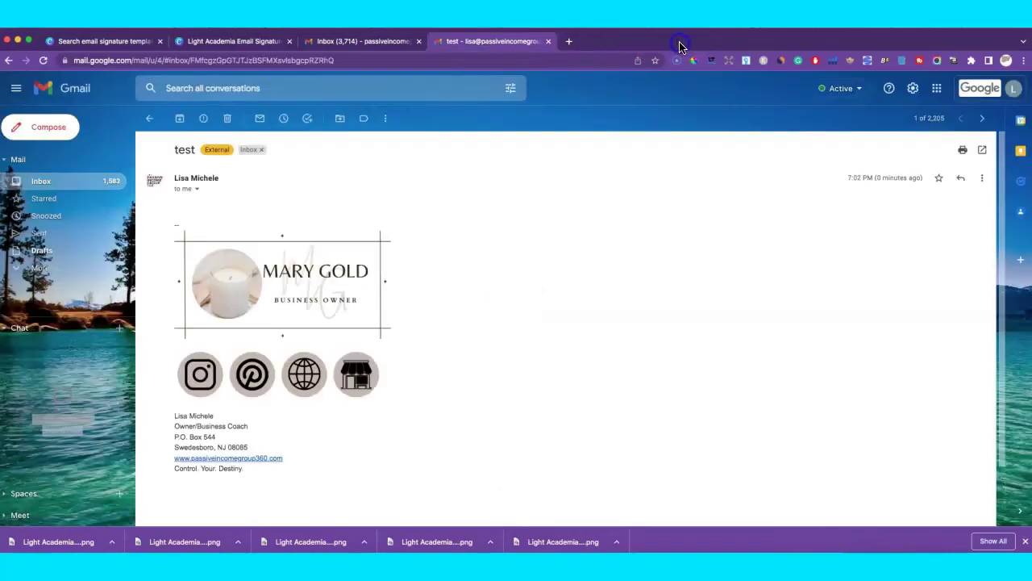
left_click(439, 287)
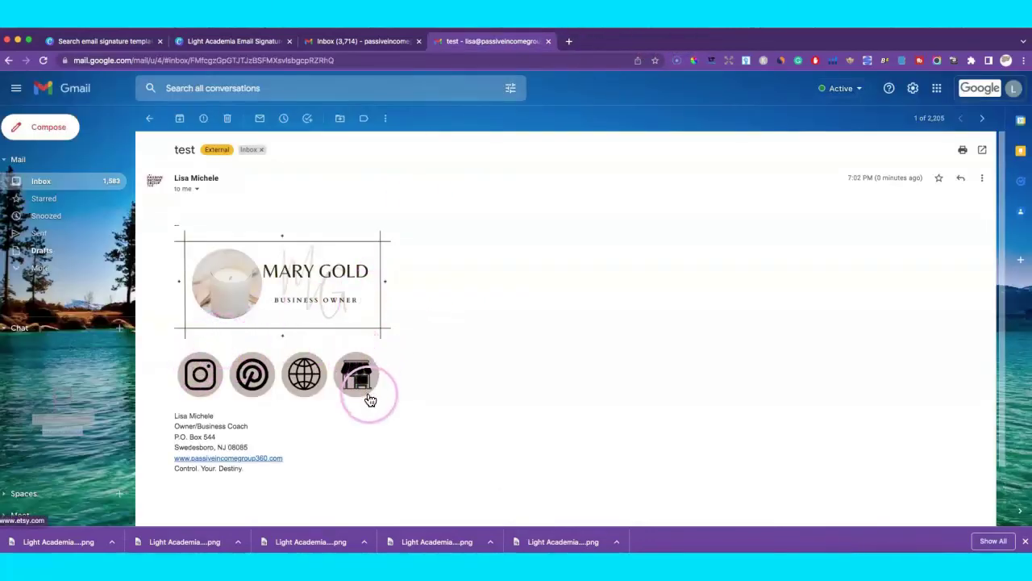
Return to the Canva signature design and select the shop icon's beige circle.
mouse_move(357, 293)
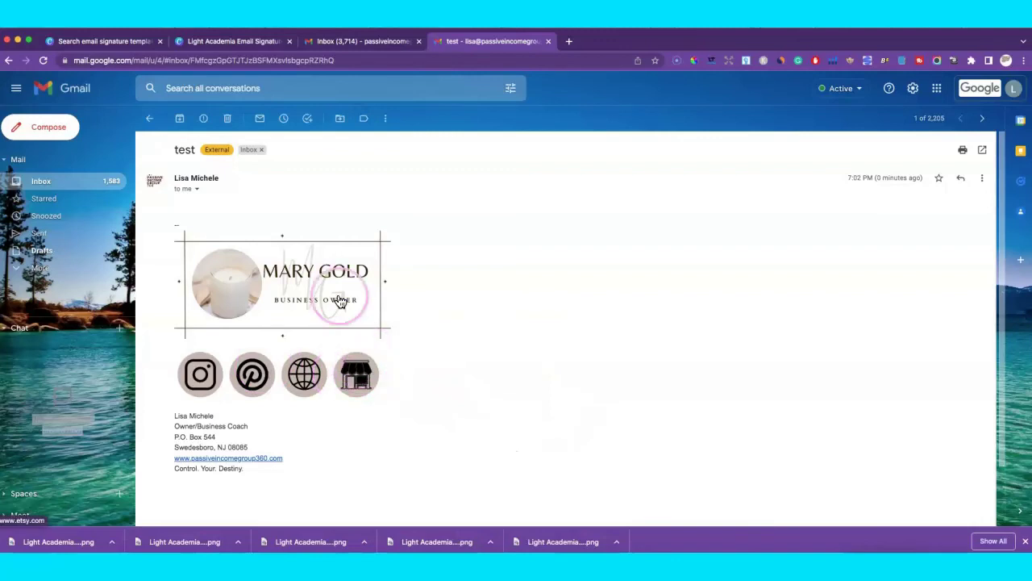
left_click(251, 46)
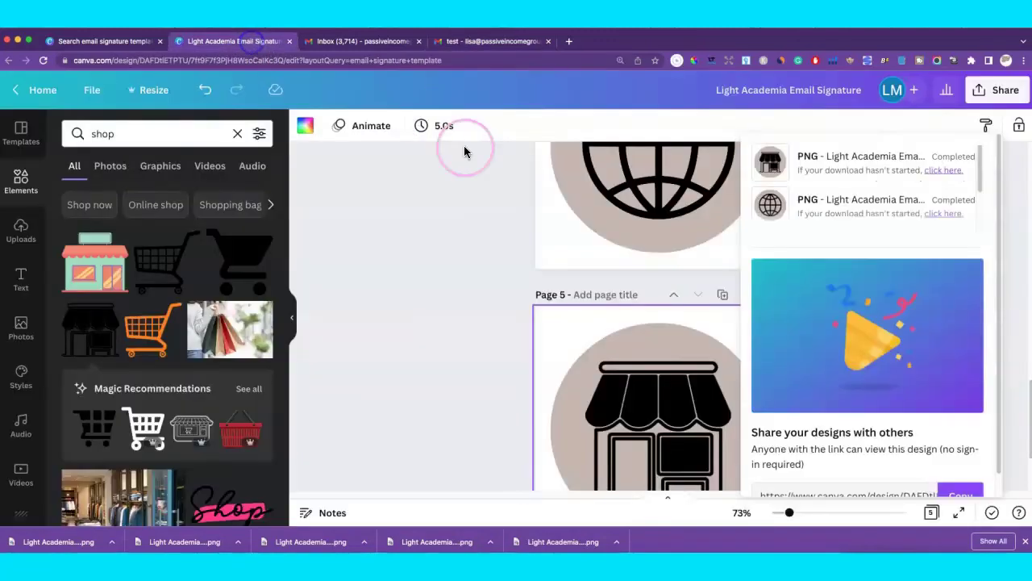
left_click(668, 379)
left_click(673, 350)
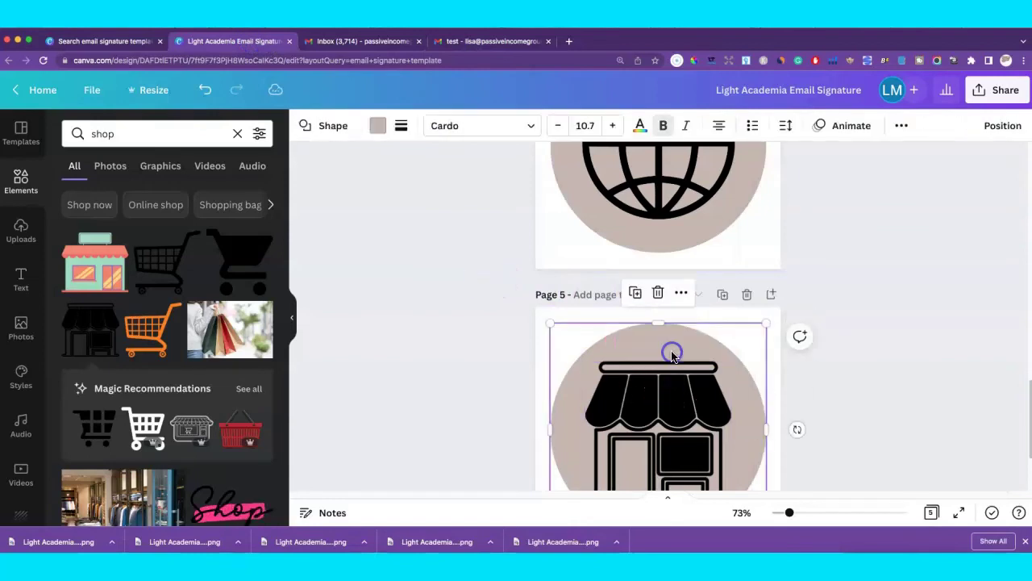